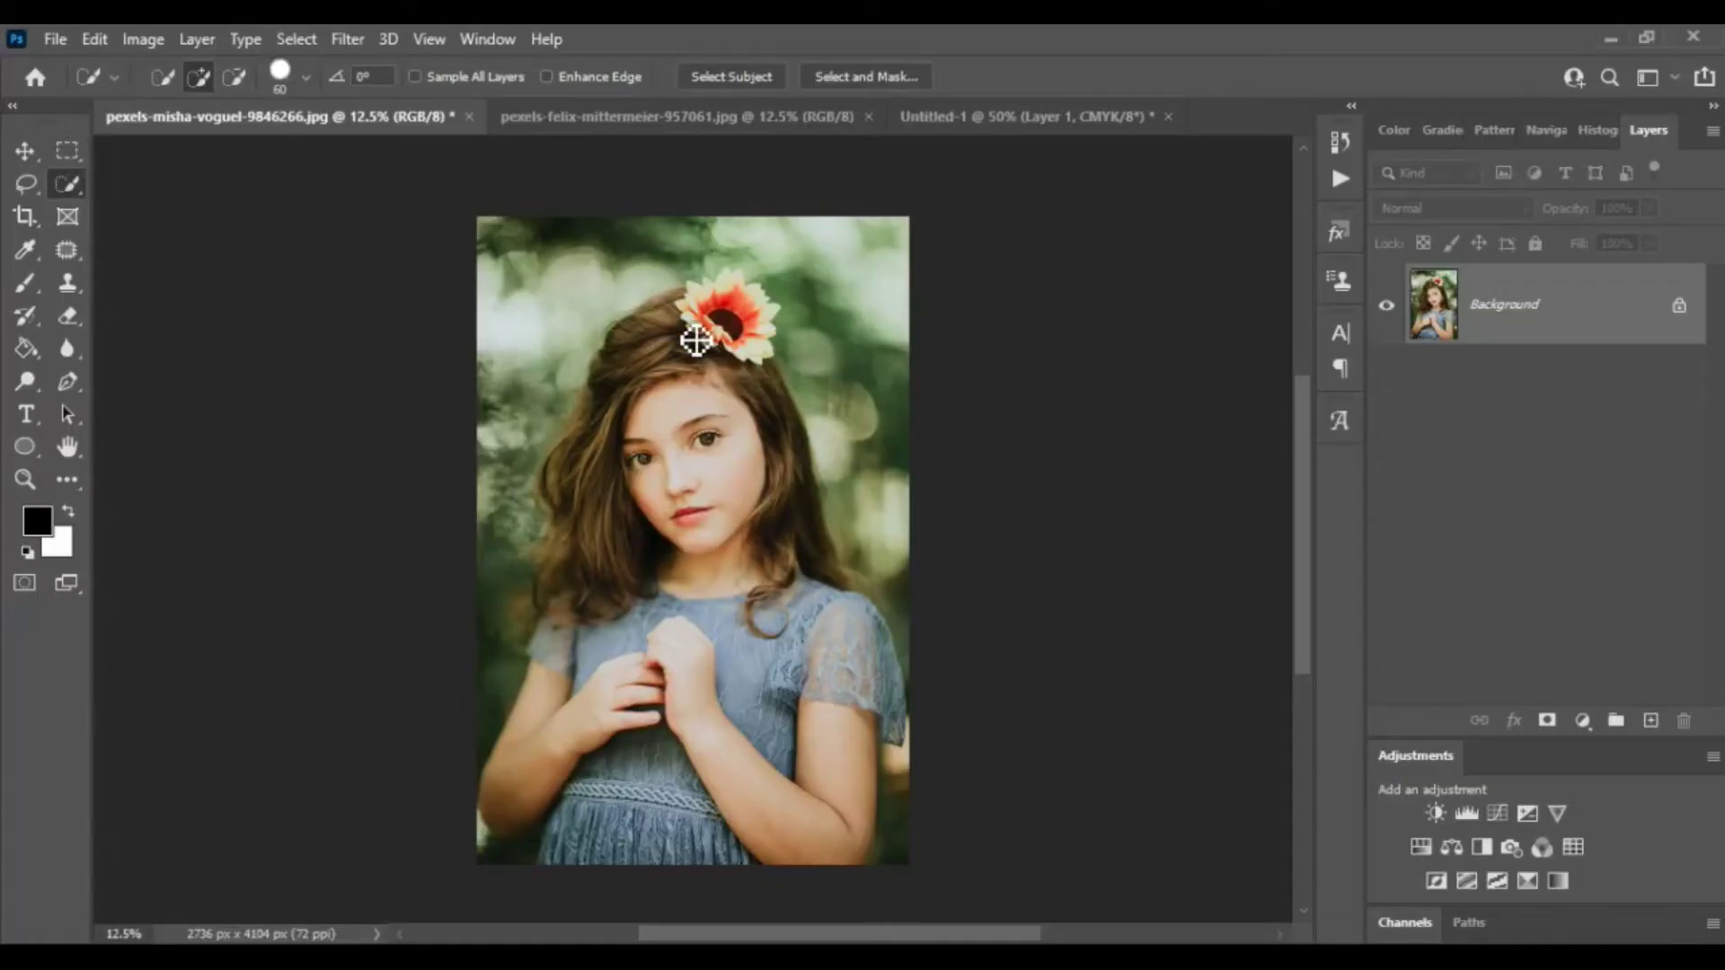
Zoom in and trace the orange hair flower with the Quick Selection tool
key("ctrl+plus")
key("ctrl+plus")
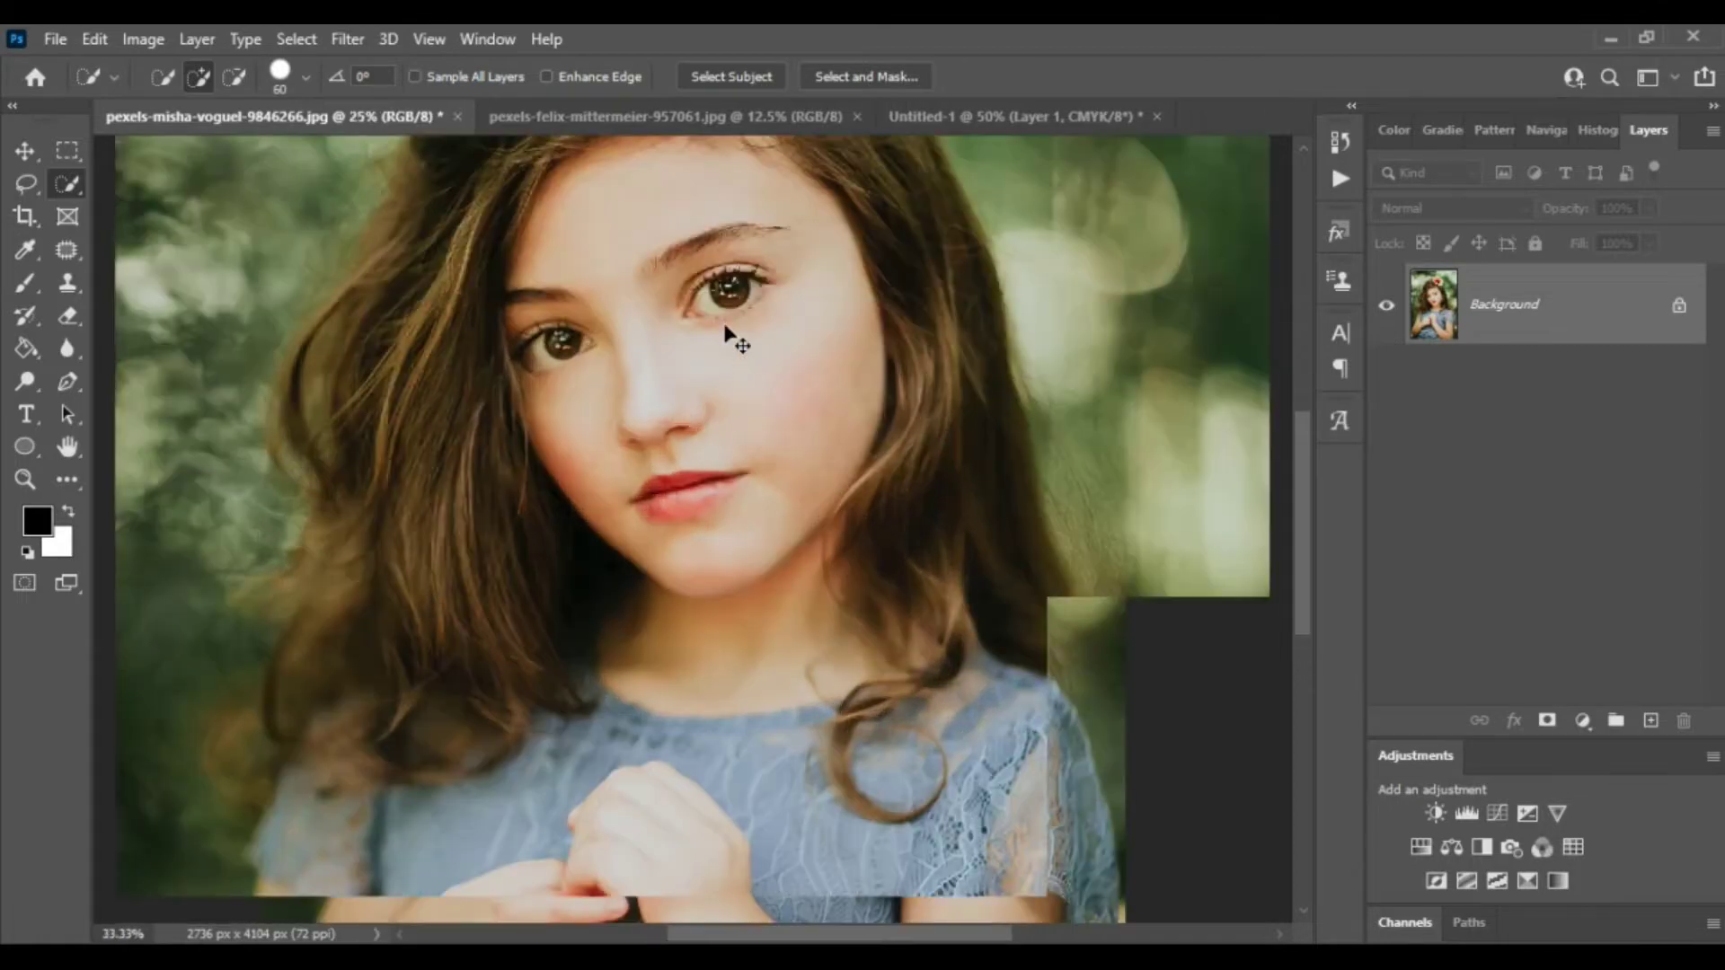
key("ctrl+plus")
left_click_drag(1303, 505, 1304, 417)
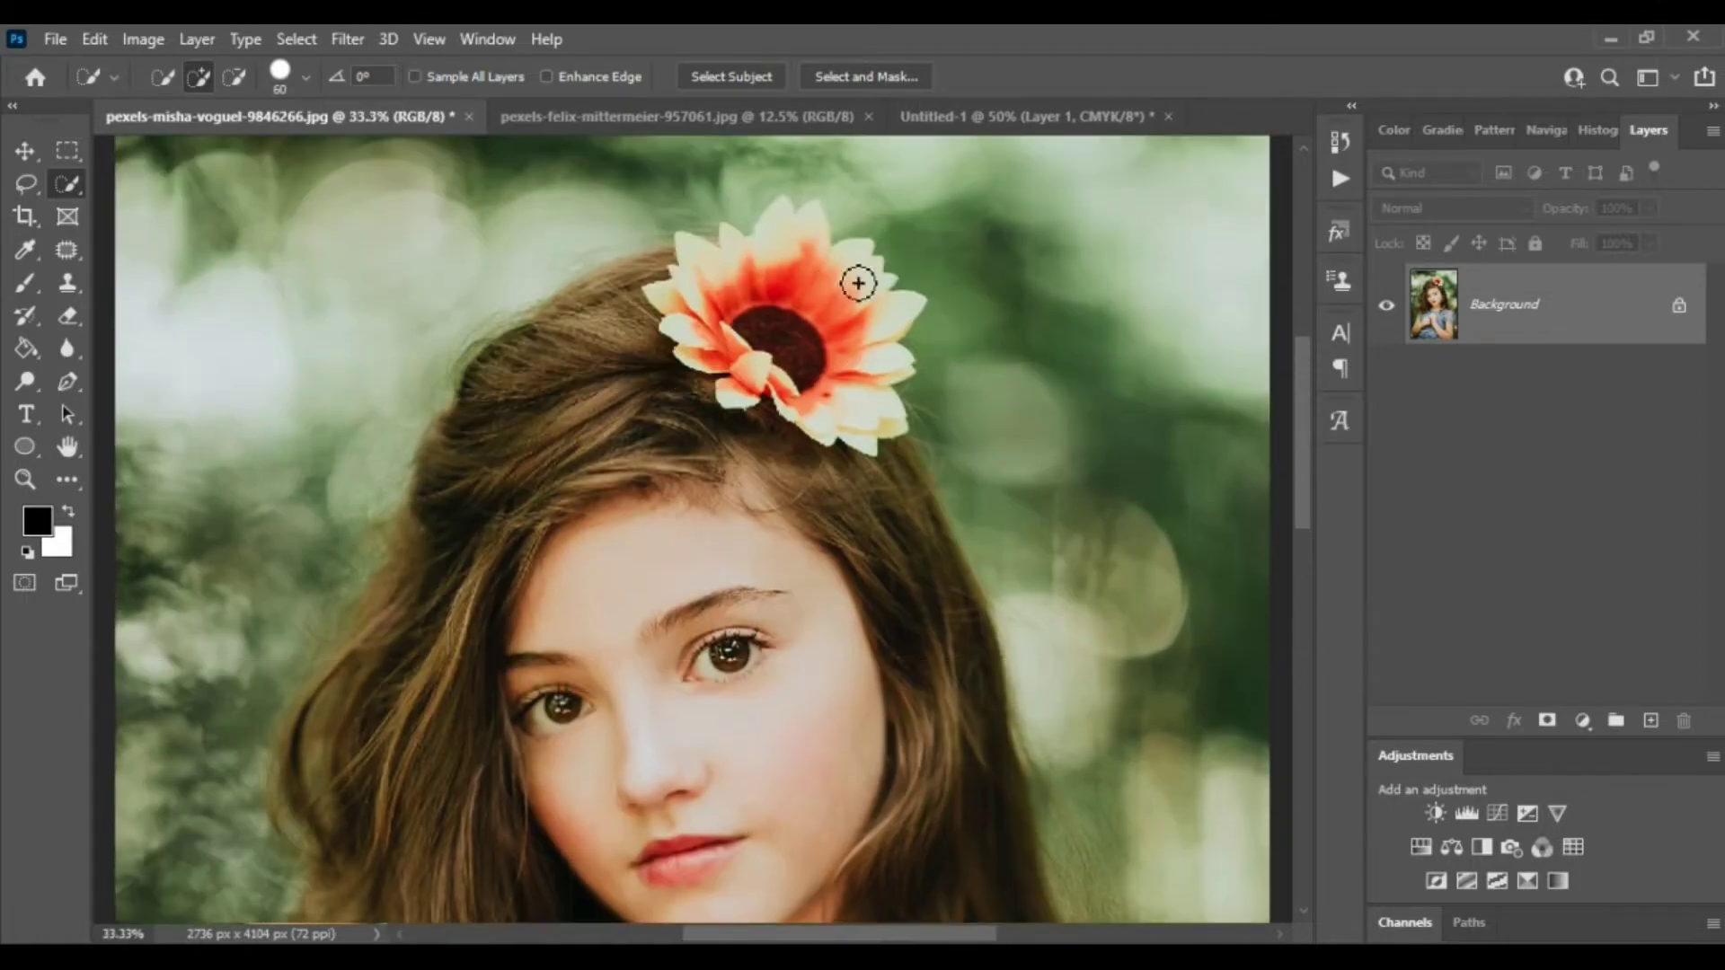
mouse_move(875, 289)
left_mouse_down()
mouse_move(750, 370)
mouse_move(674, 301)
mouse_move(785, 239)
left_mouse_up()
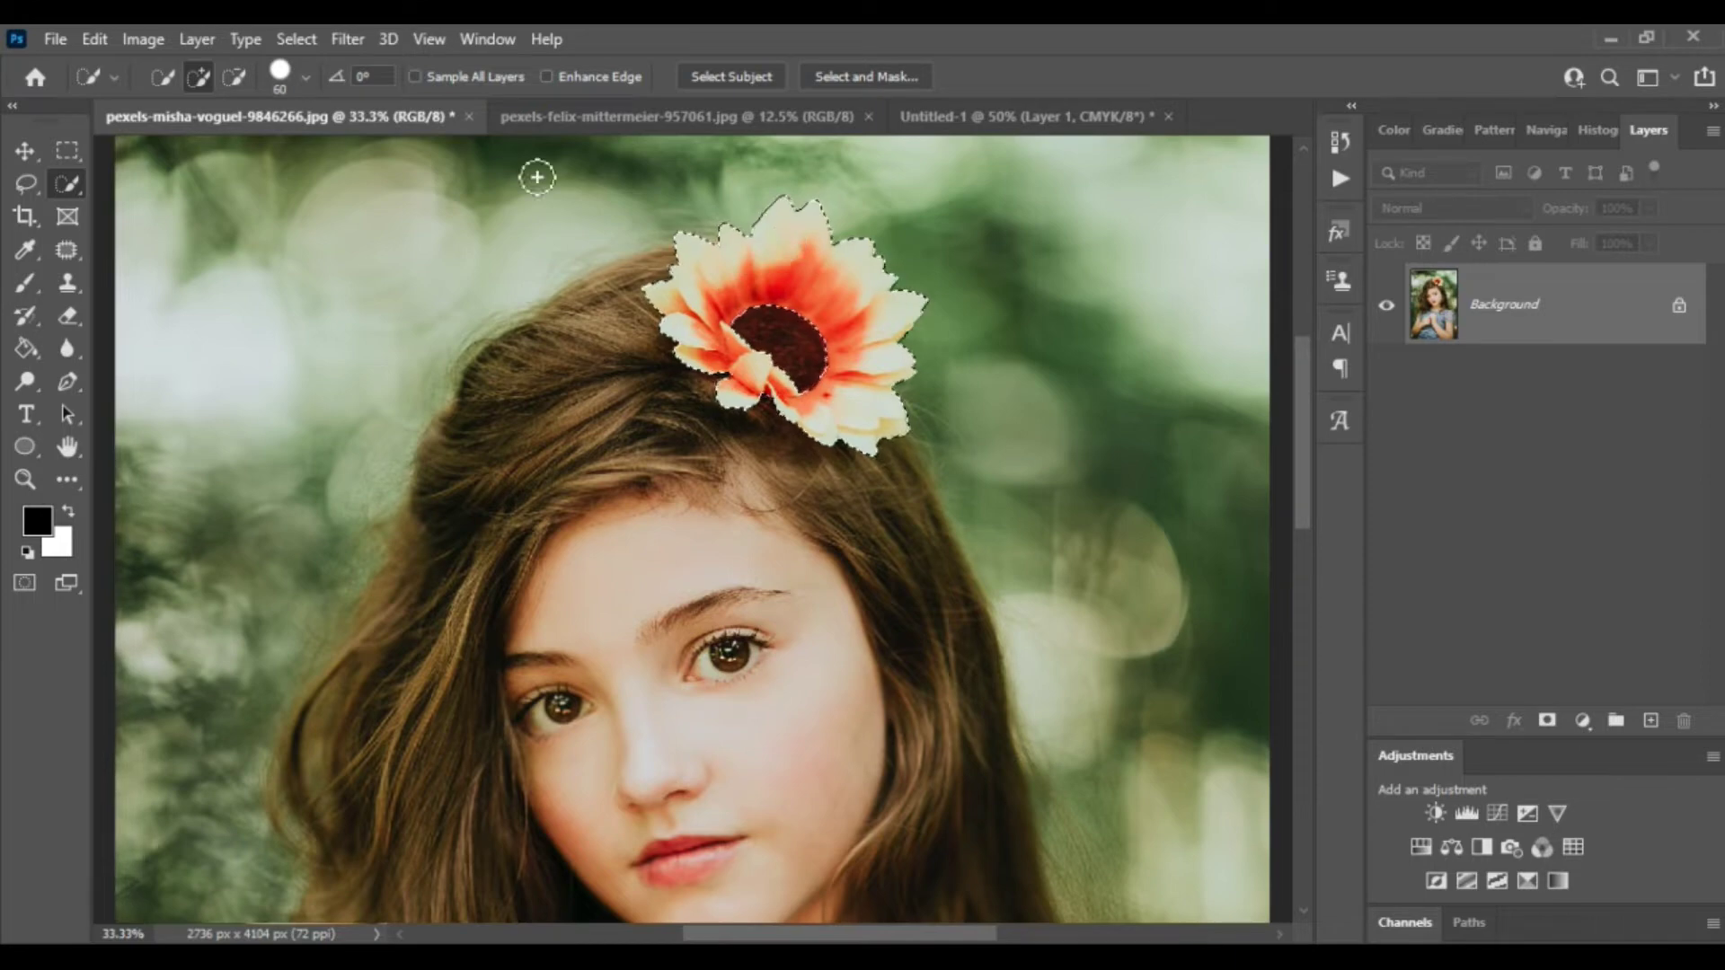
Feather the flower selection to soften its edges
left_click(348, 38)
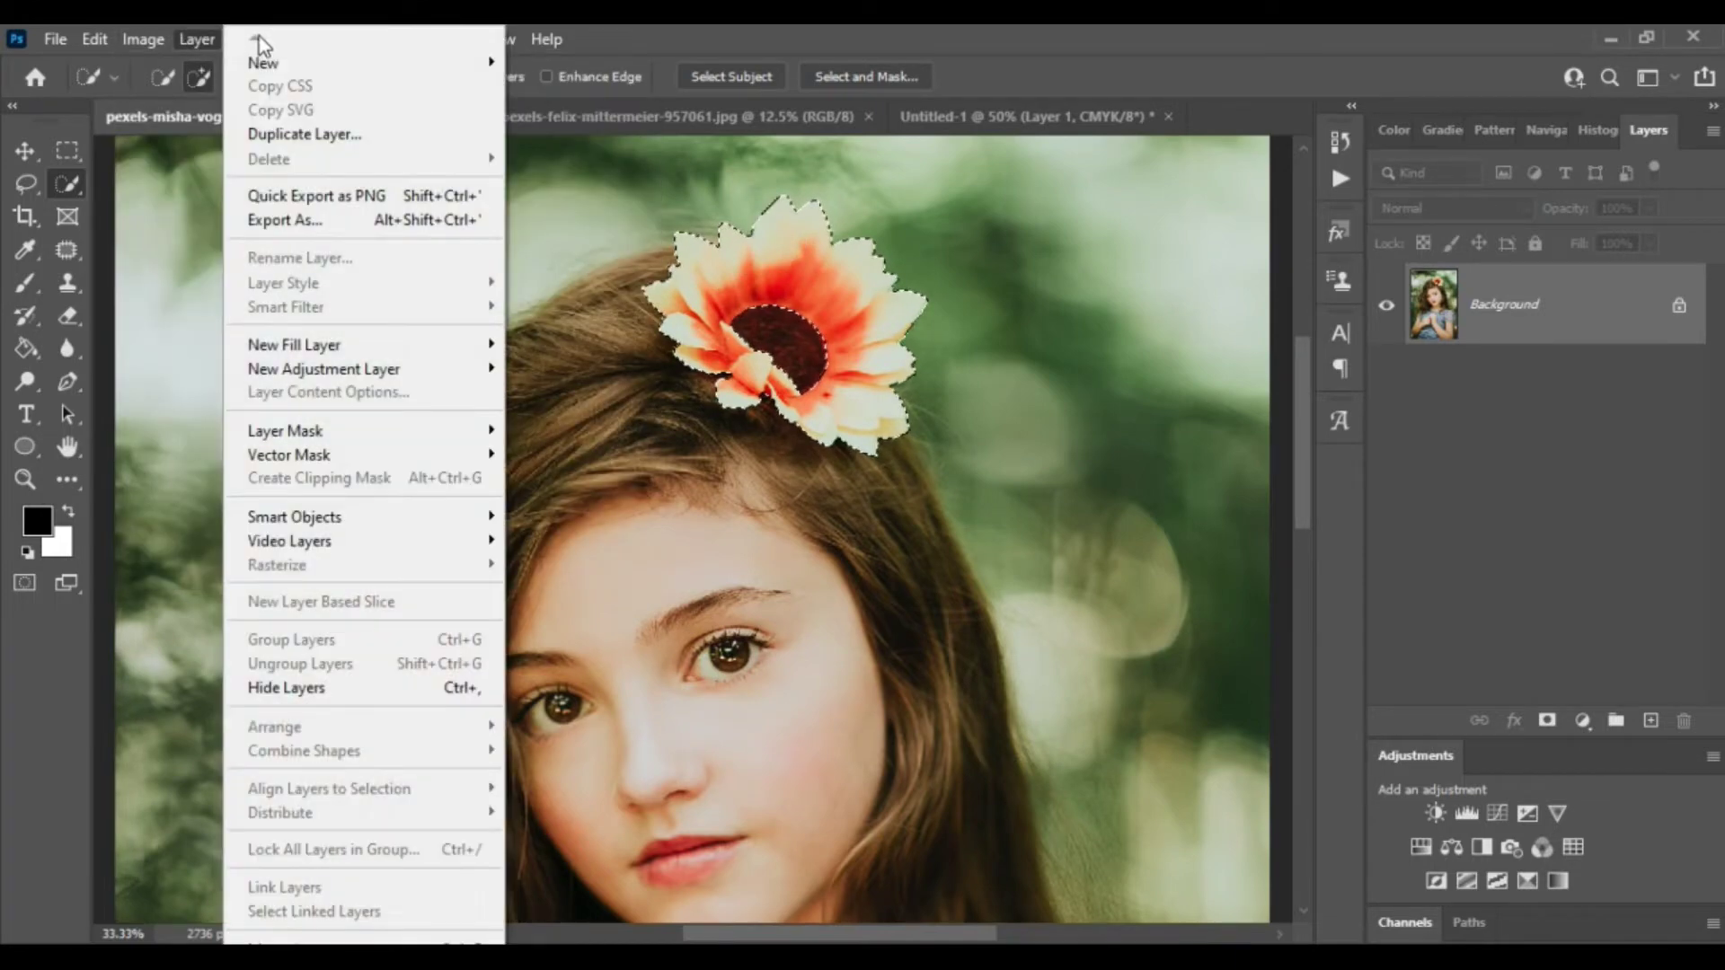
left_click(293, 29)
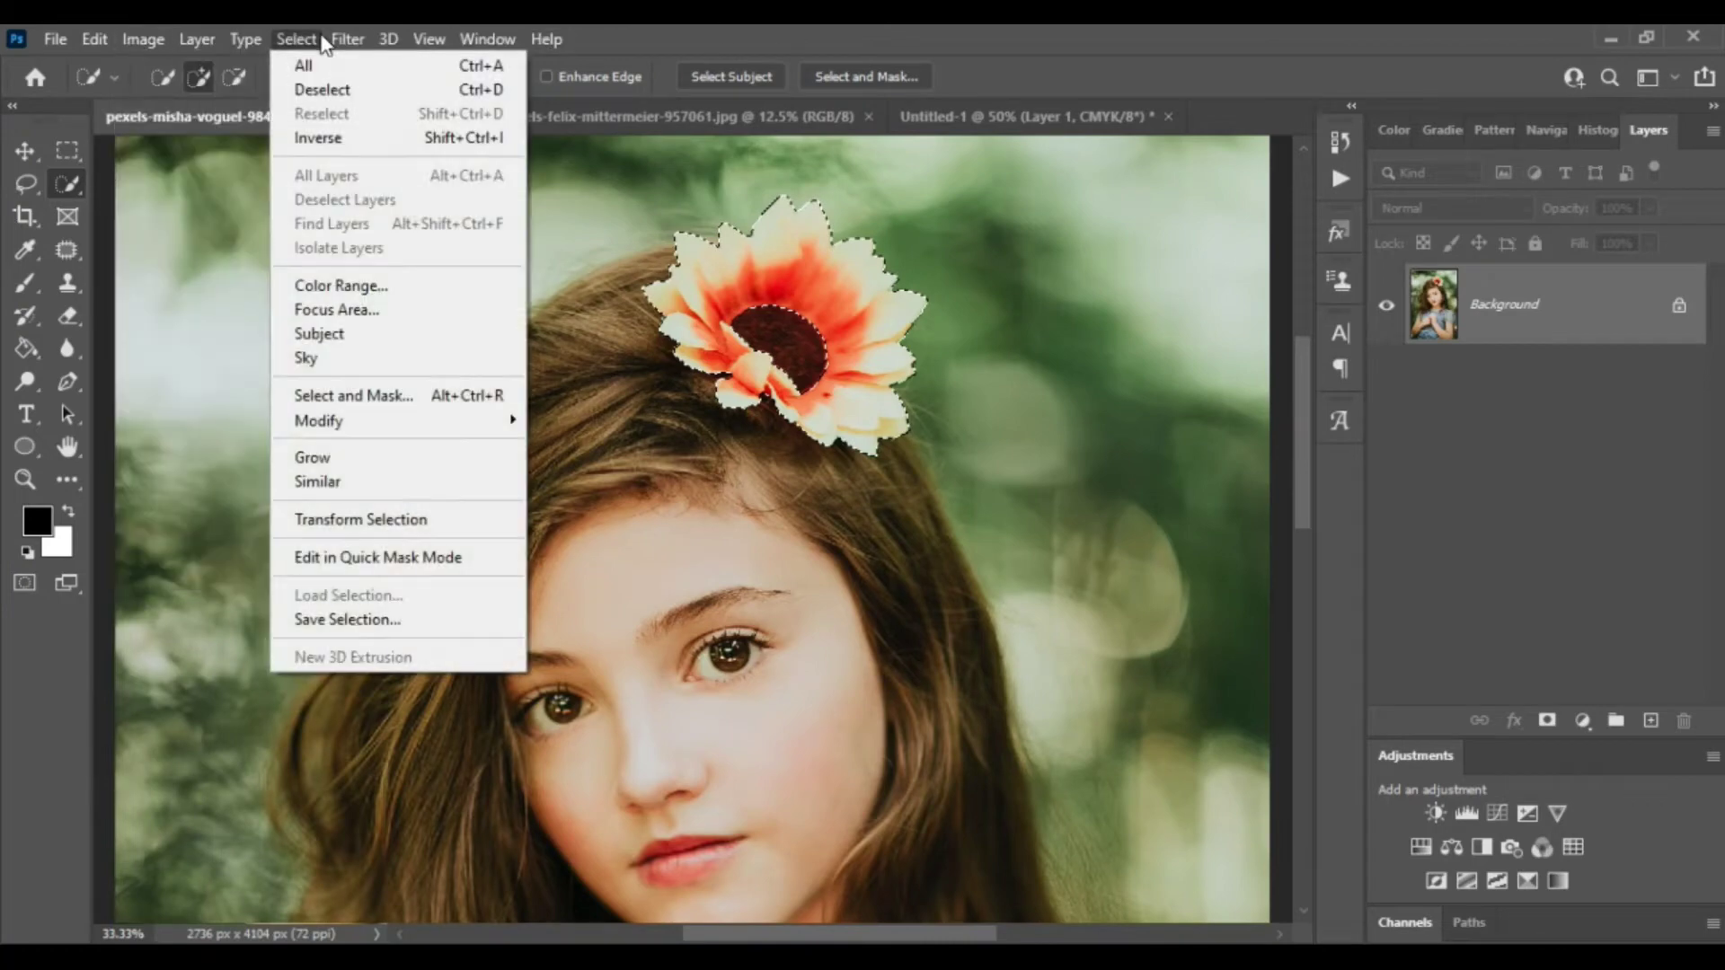
left_click(314, 38)
left_click(312, 37)
mouse_move(319, 421)
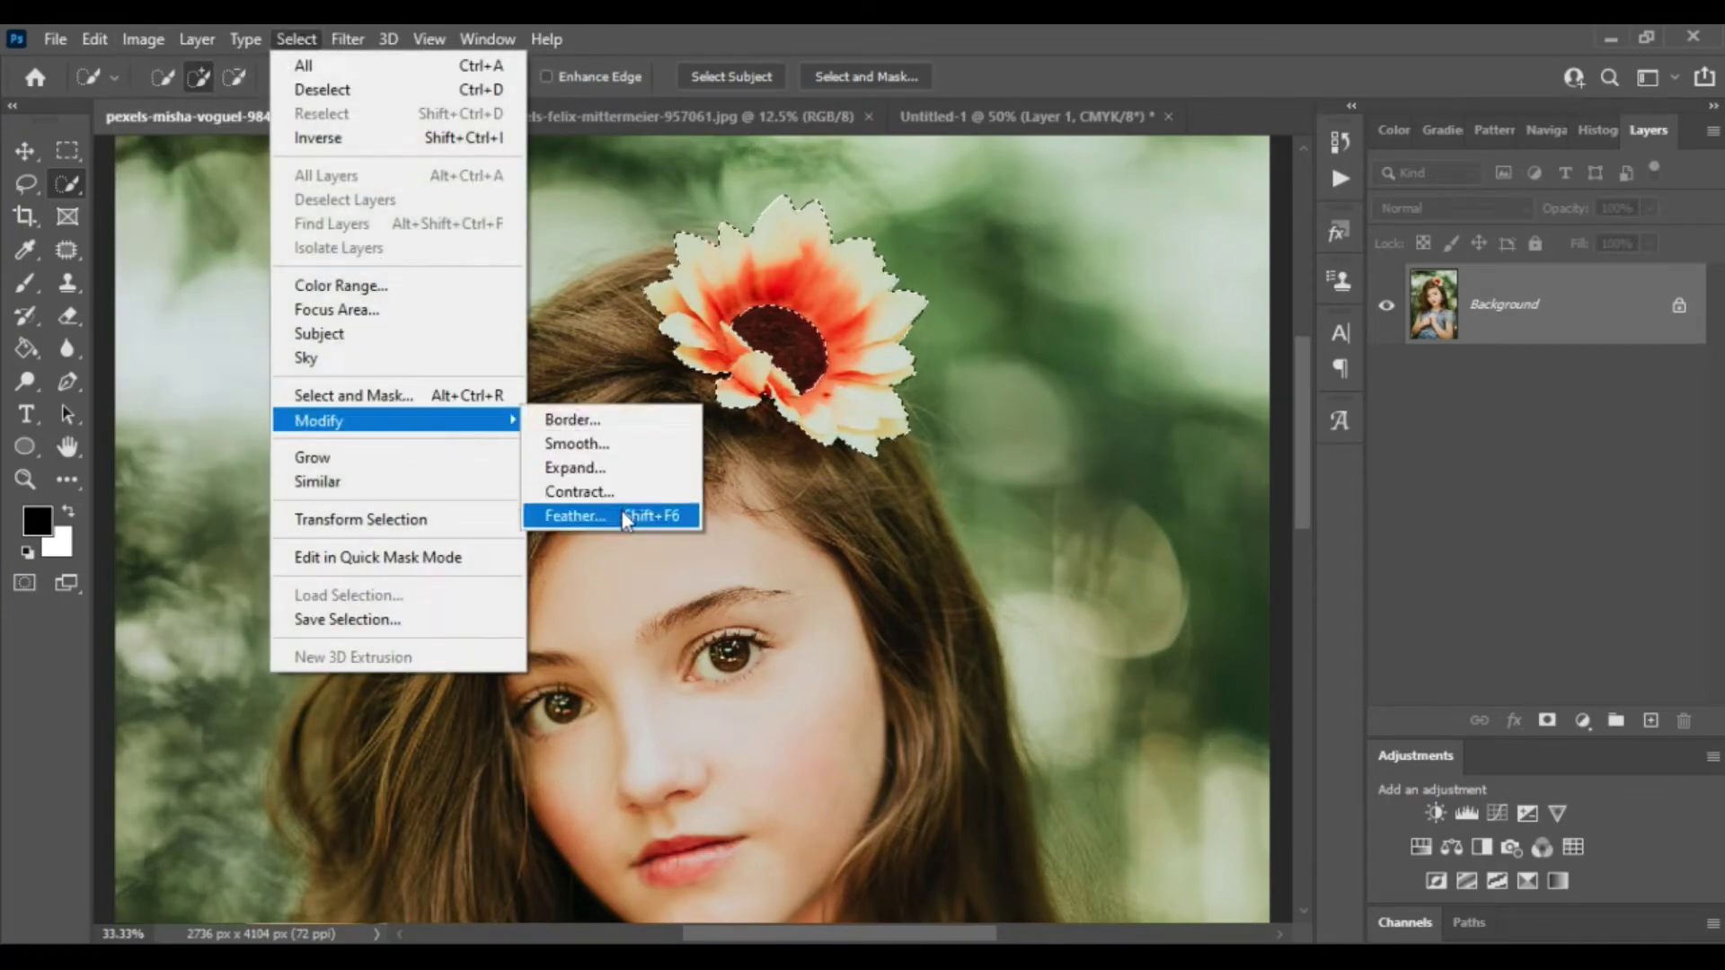
left_click(627, 517)
left_click(984, 310)
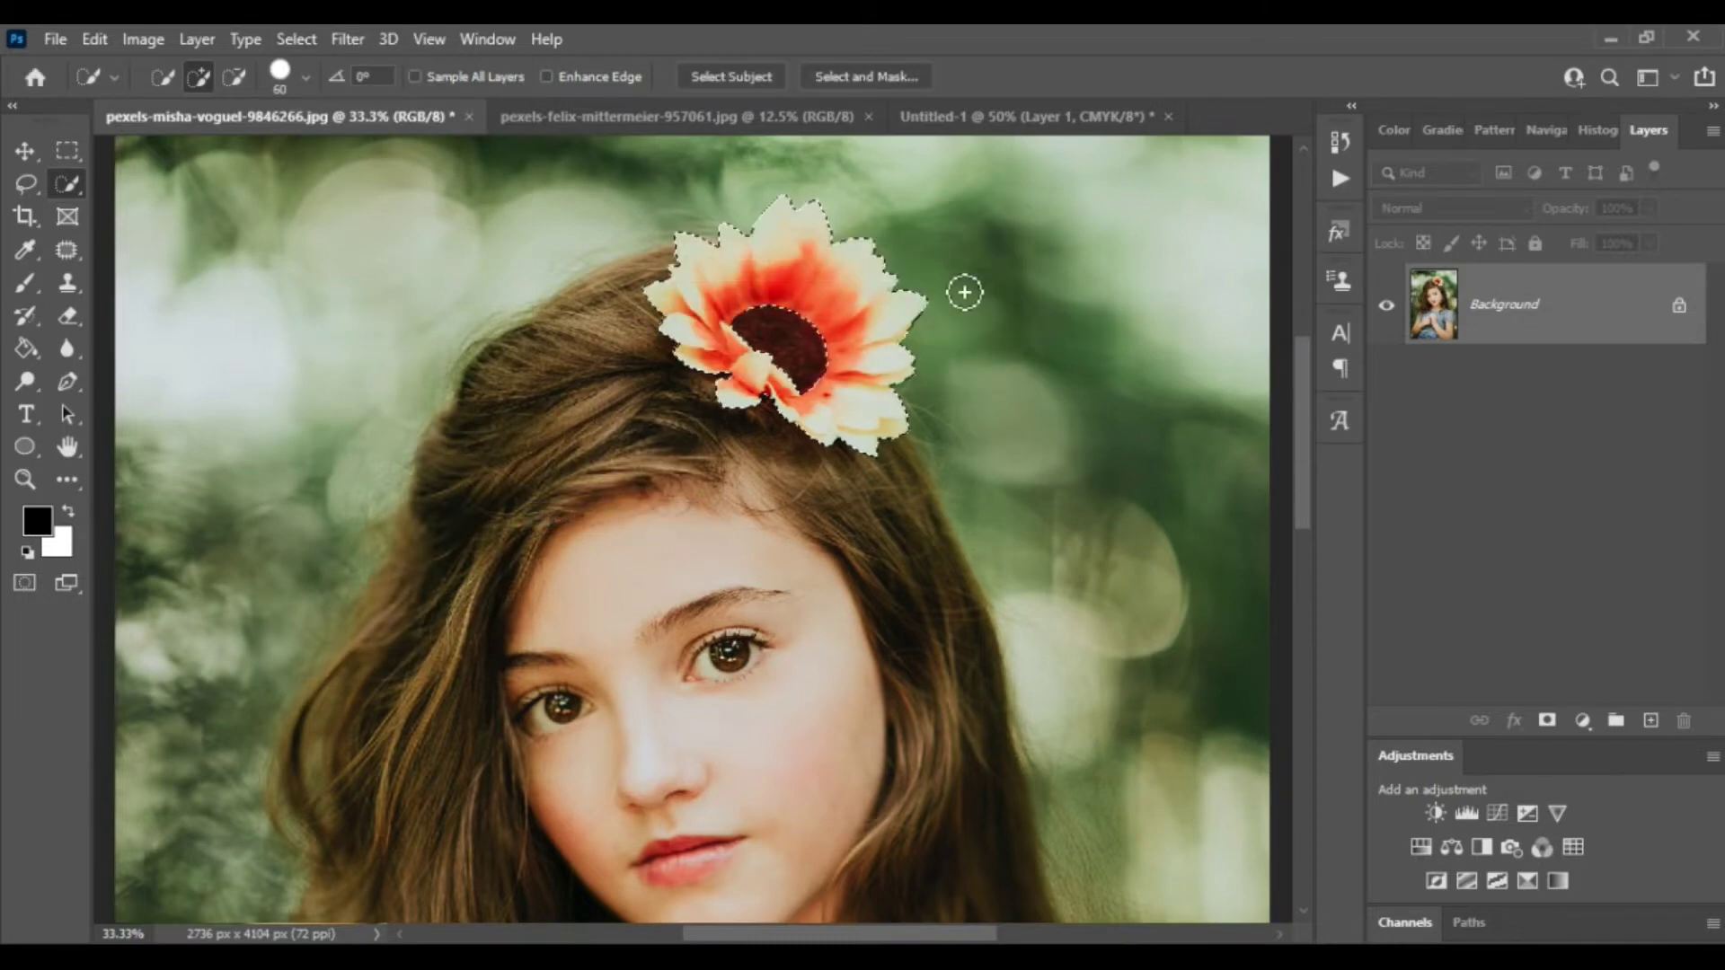
Copy the flower onto Layer 1 and duplicate the Background layer
key("ctrl+j")
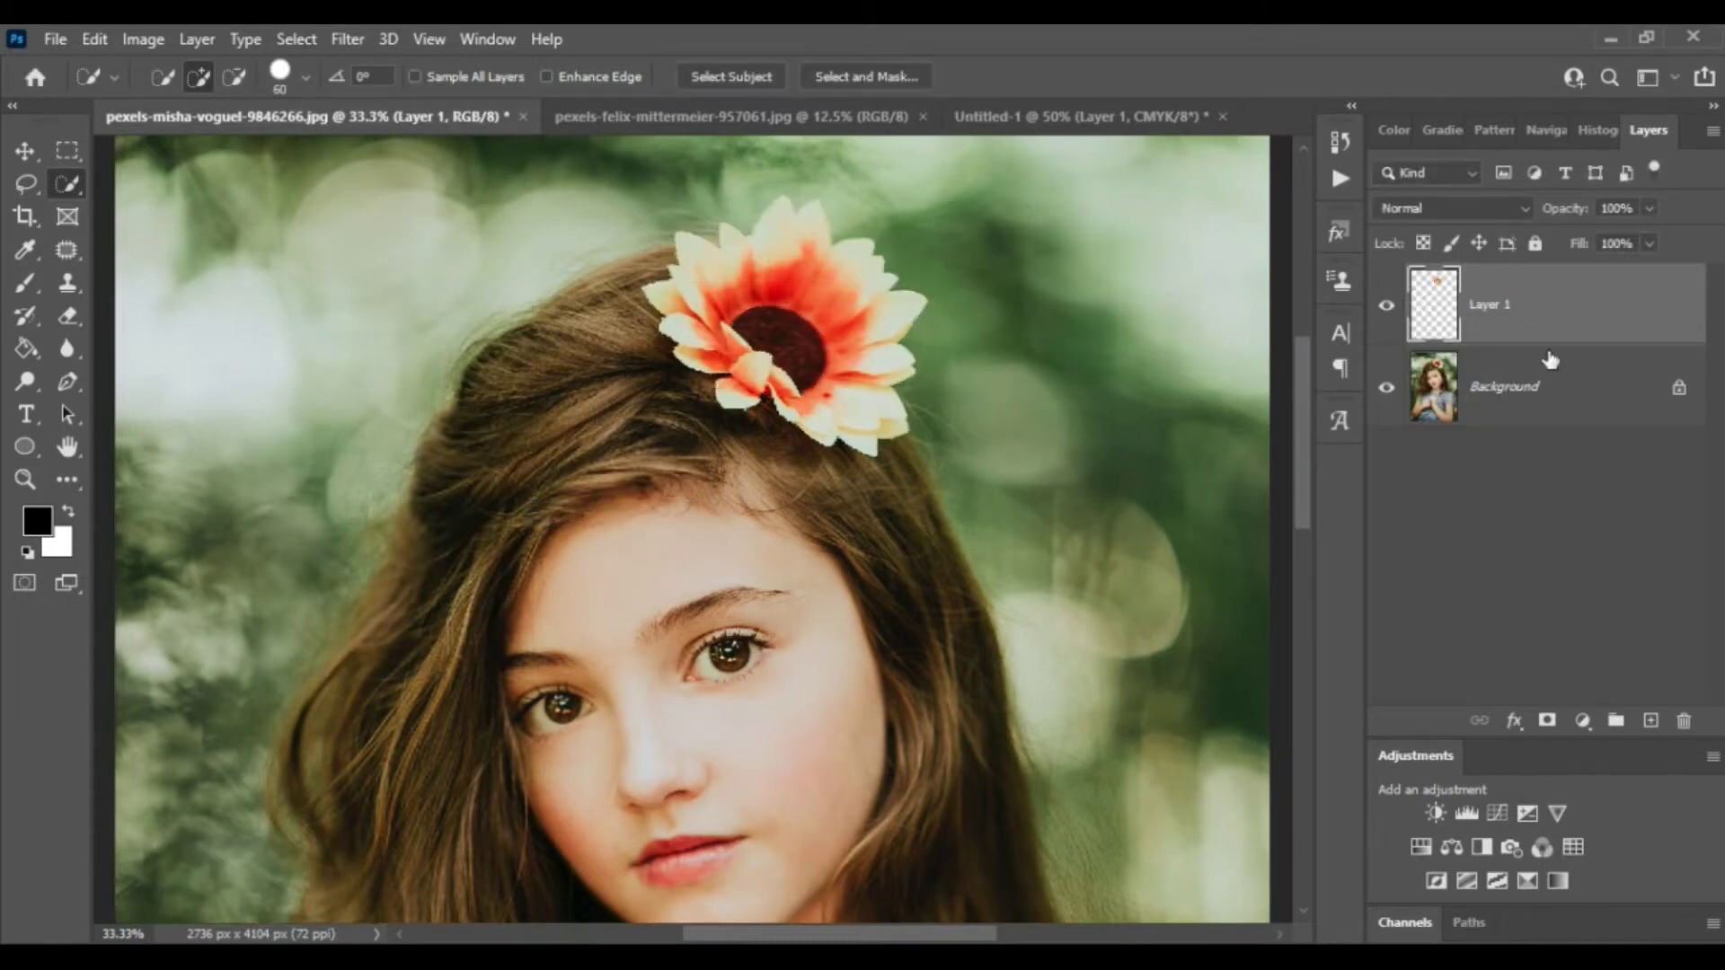
left_click(1566, 393)
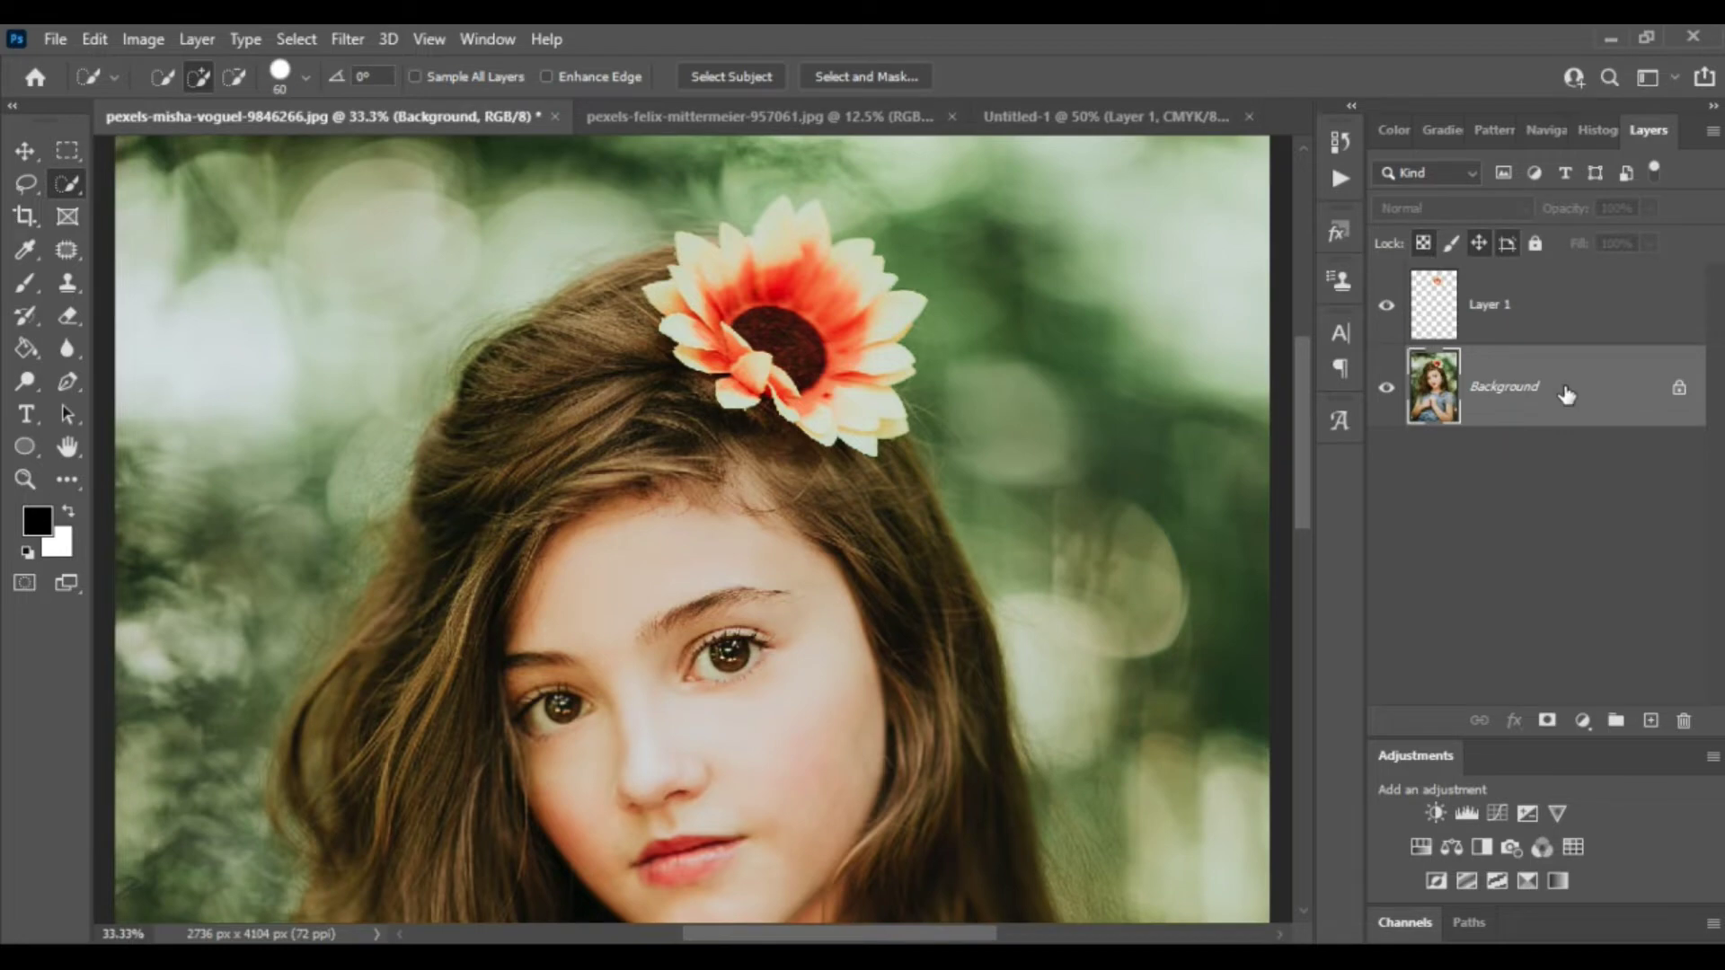
left_click_drag(1566, 394, 1653, 723)
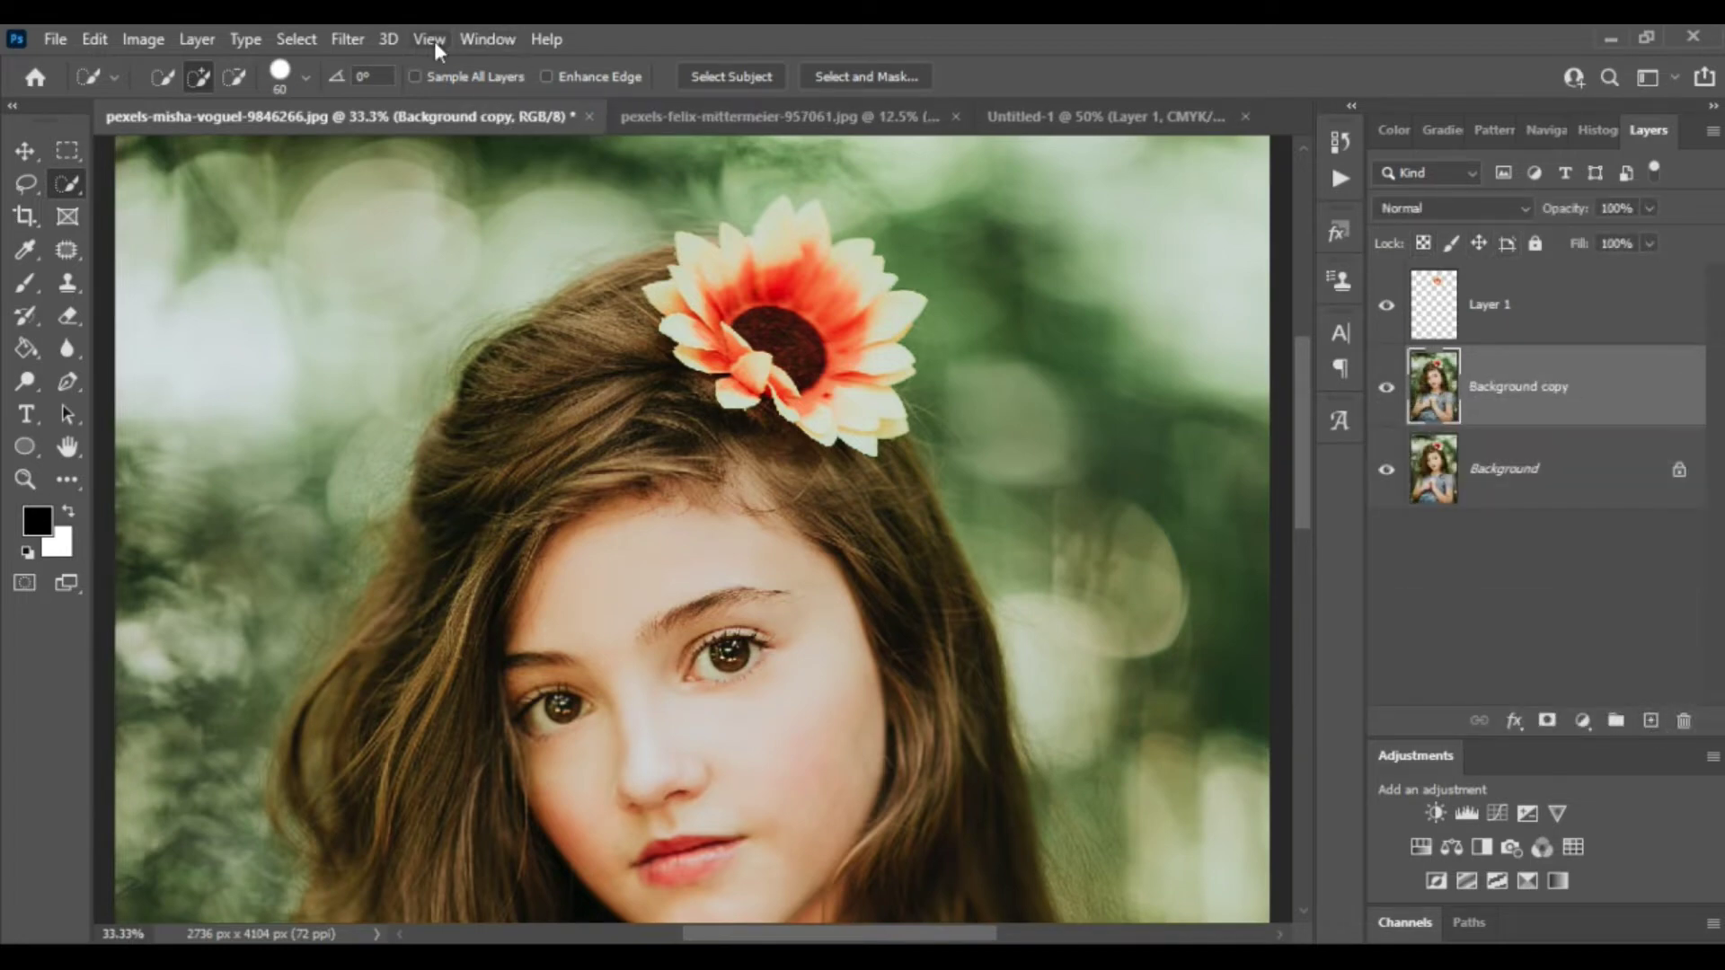
Select the girl with Select Subject and add a layer mask to Background copy
left_click(709, 71)
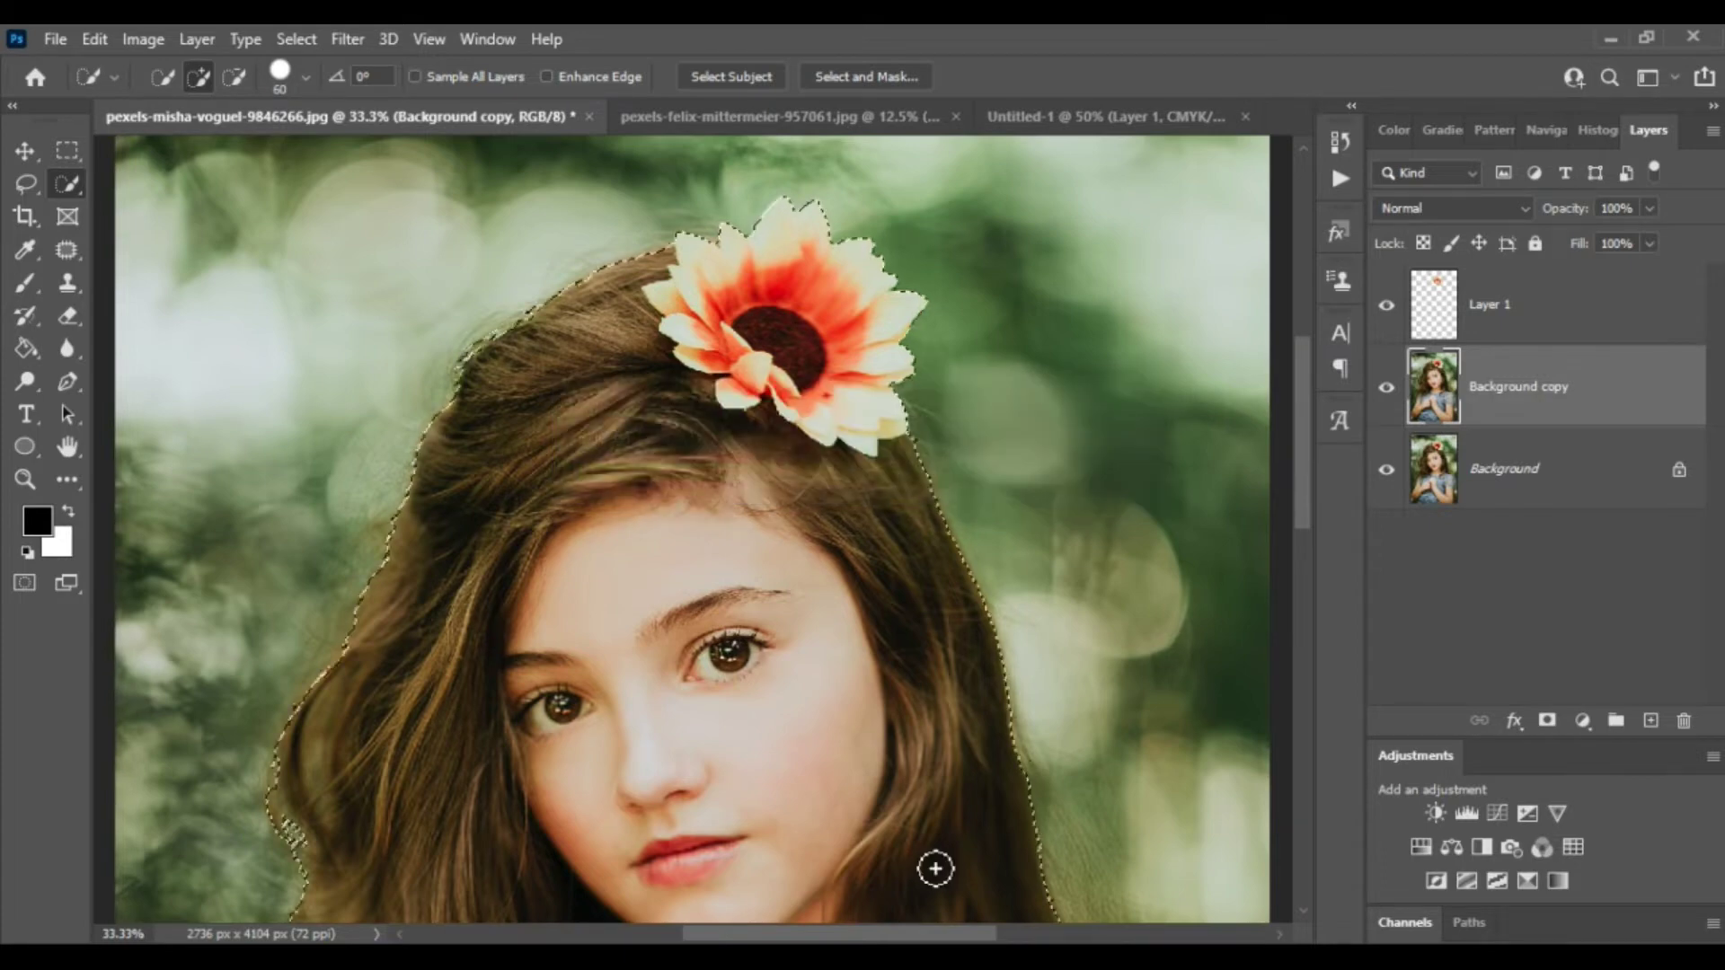
key("ctrl+minus")
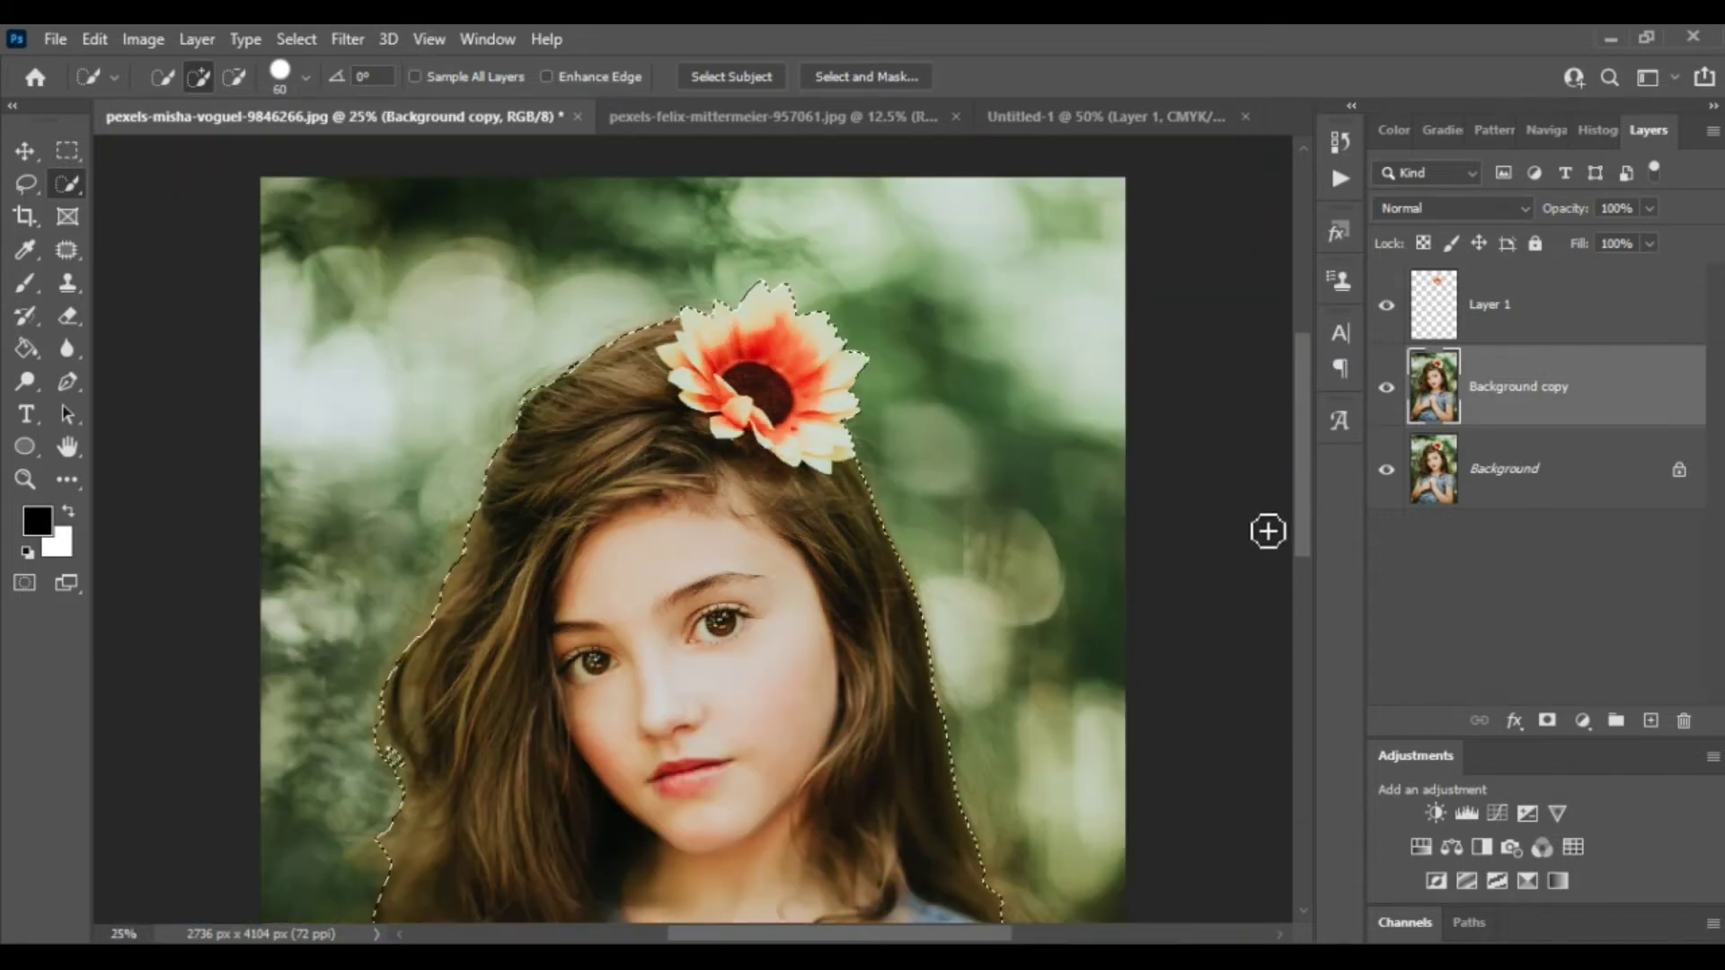
key("ctrl+minus")
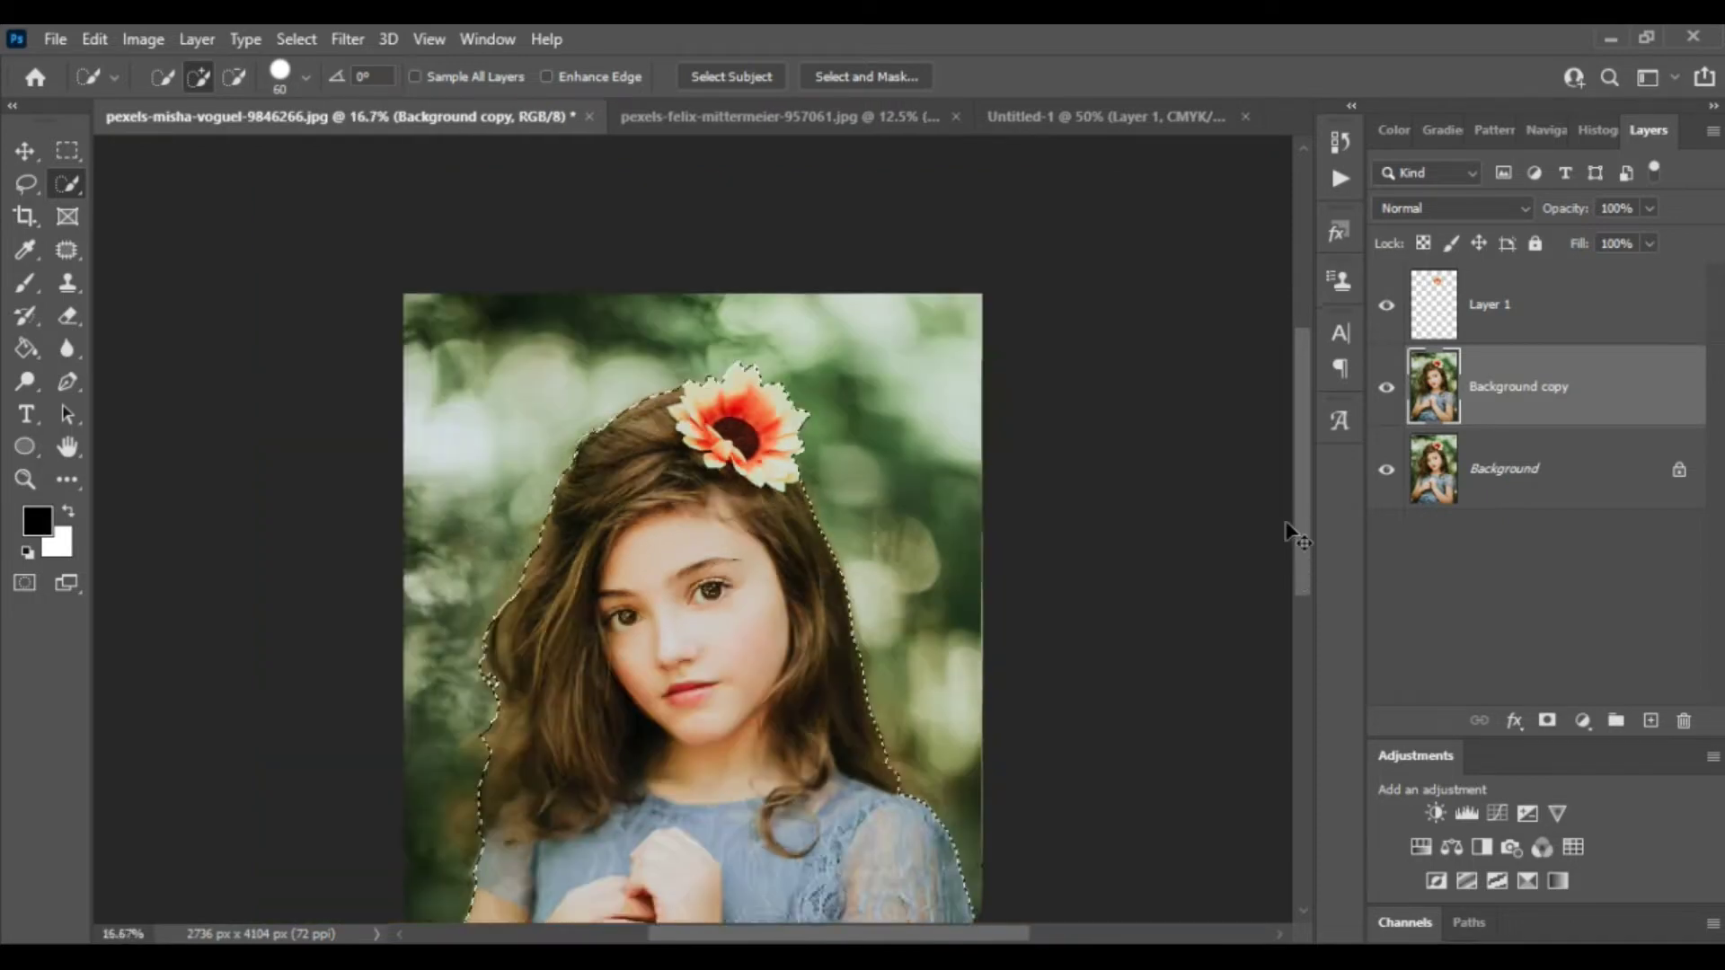
key("ctrl+minus")
left_click_drag(1303, 526, 1308, 575)
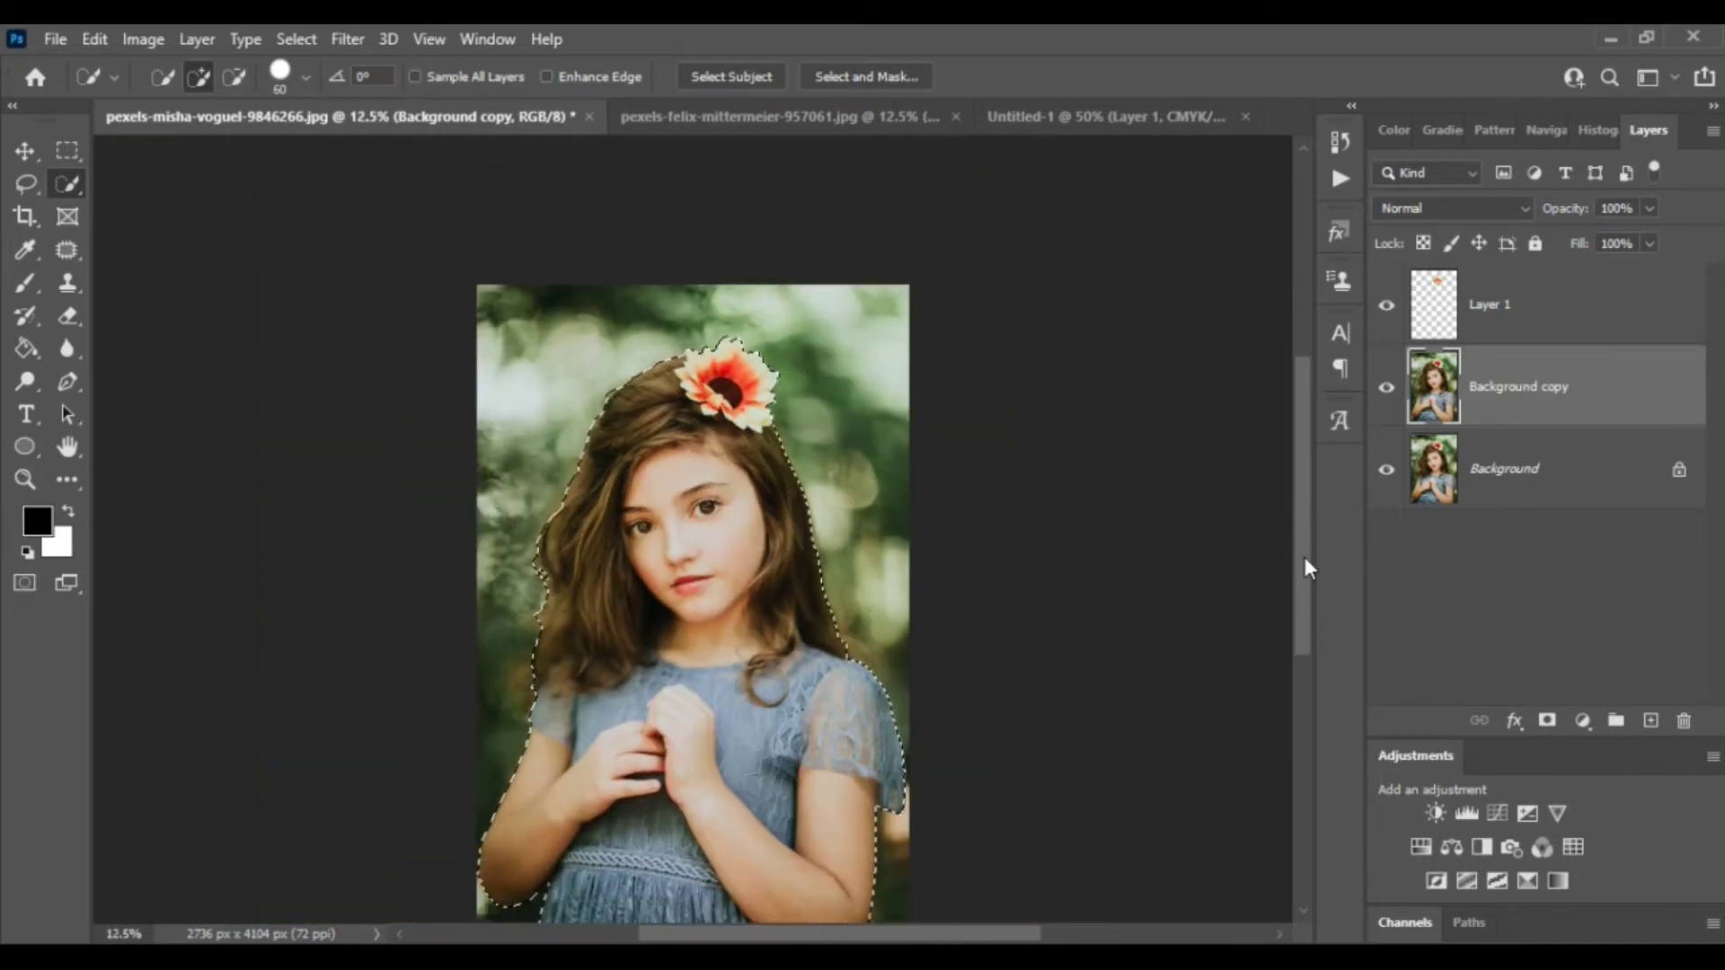
key("ctrl+plus")
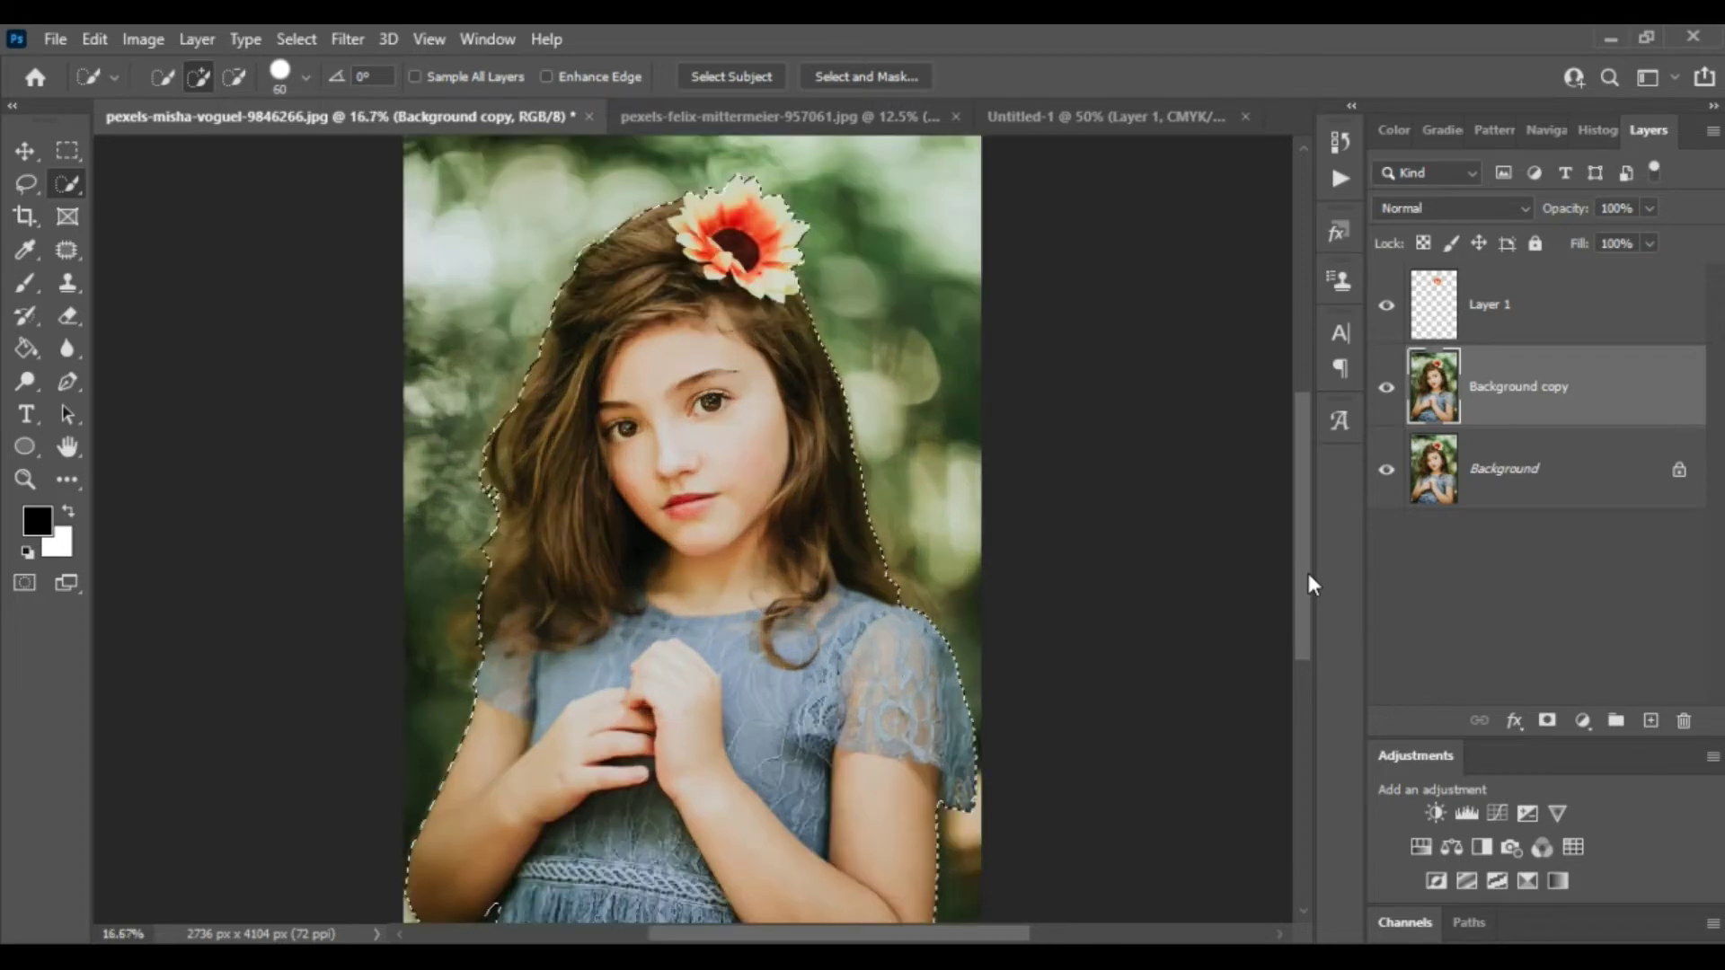
key("ctrl+minus")
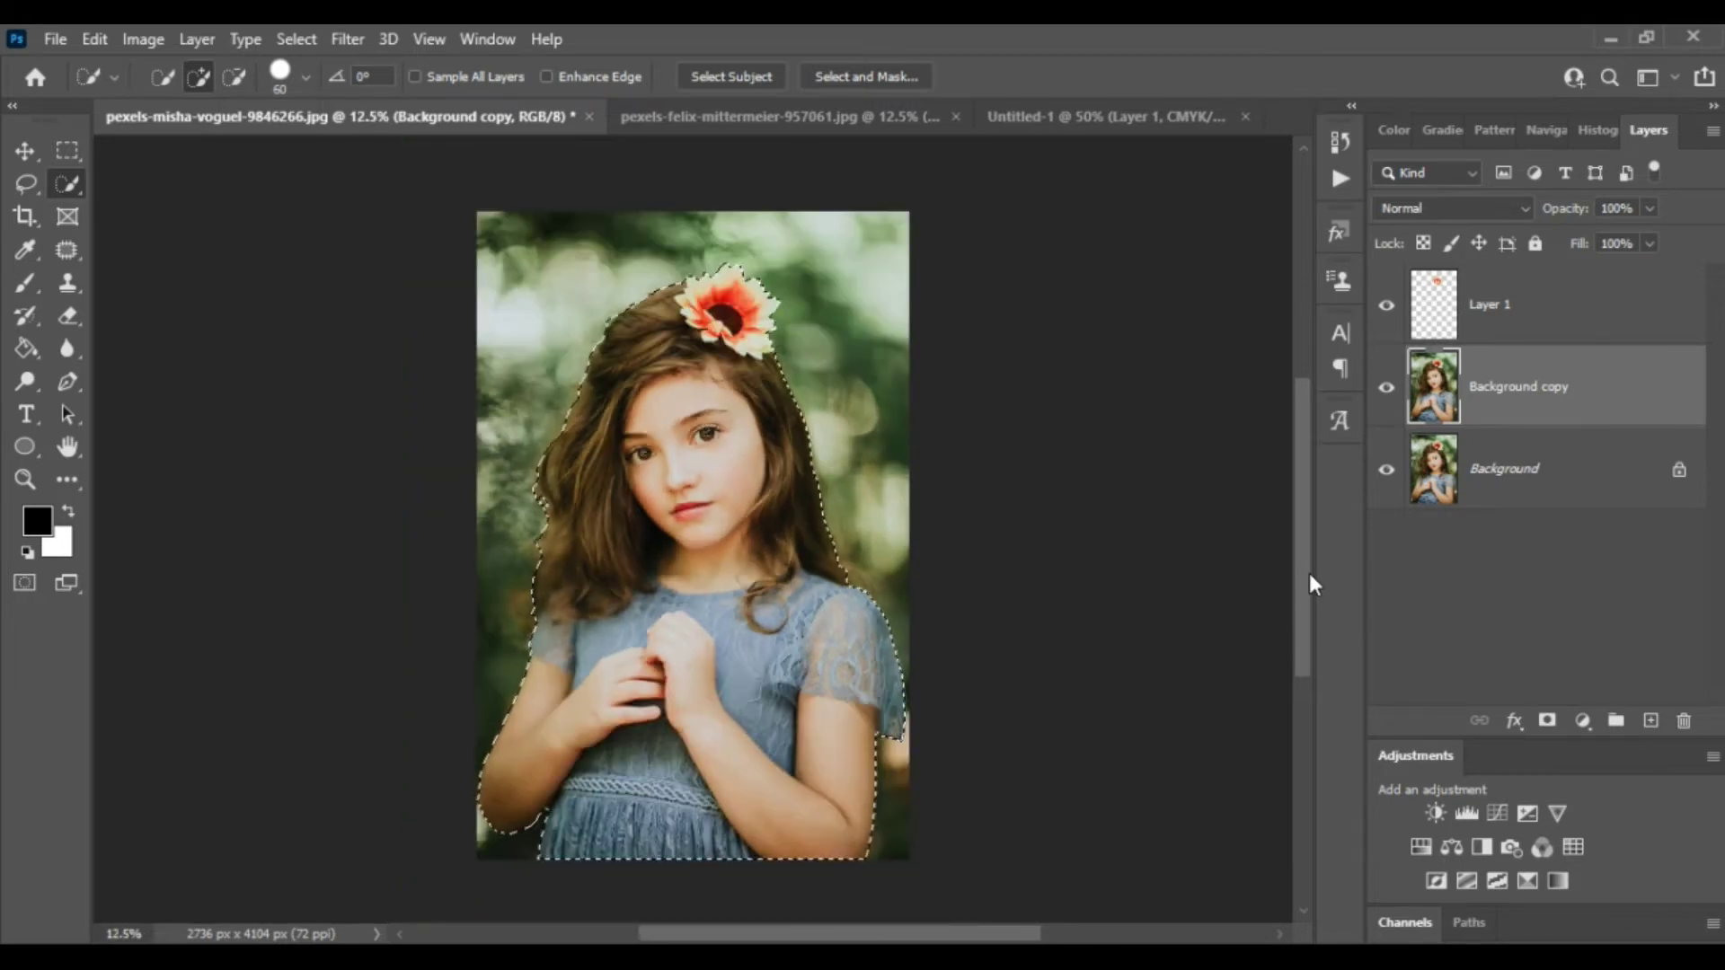
left_click(1546, 721)
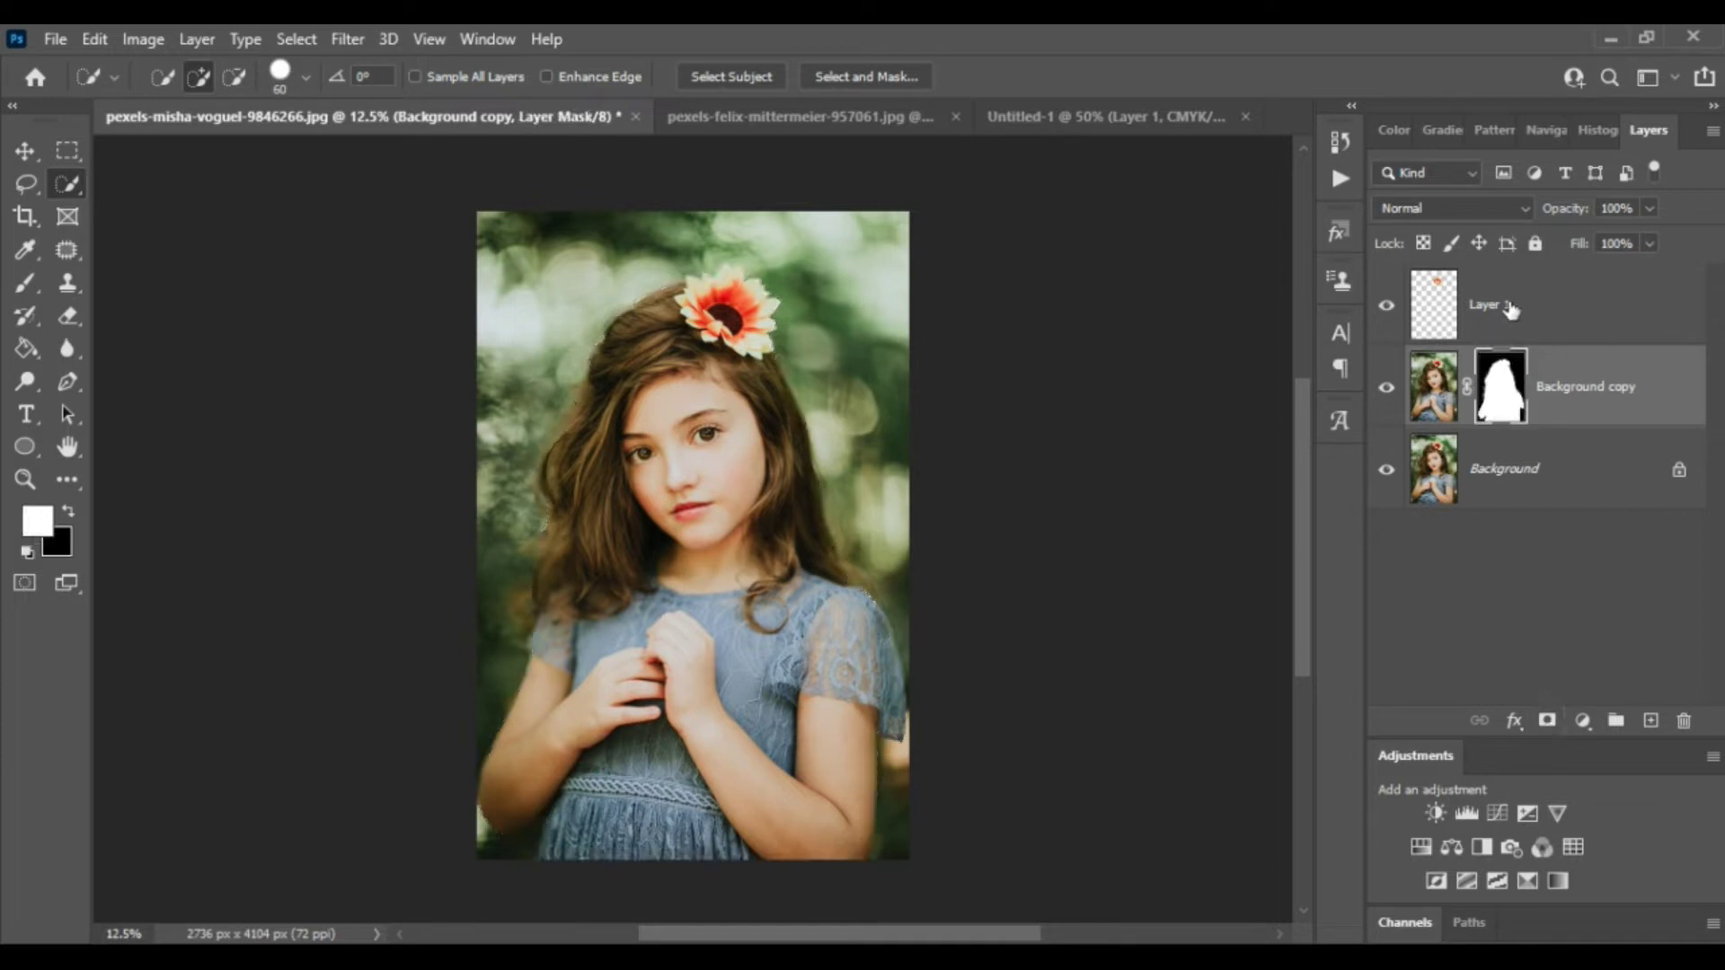
Add a Color Lookup adjustment above Background using Moonlight.3DL
left_click(1518, 468)
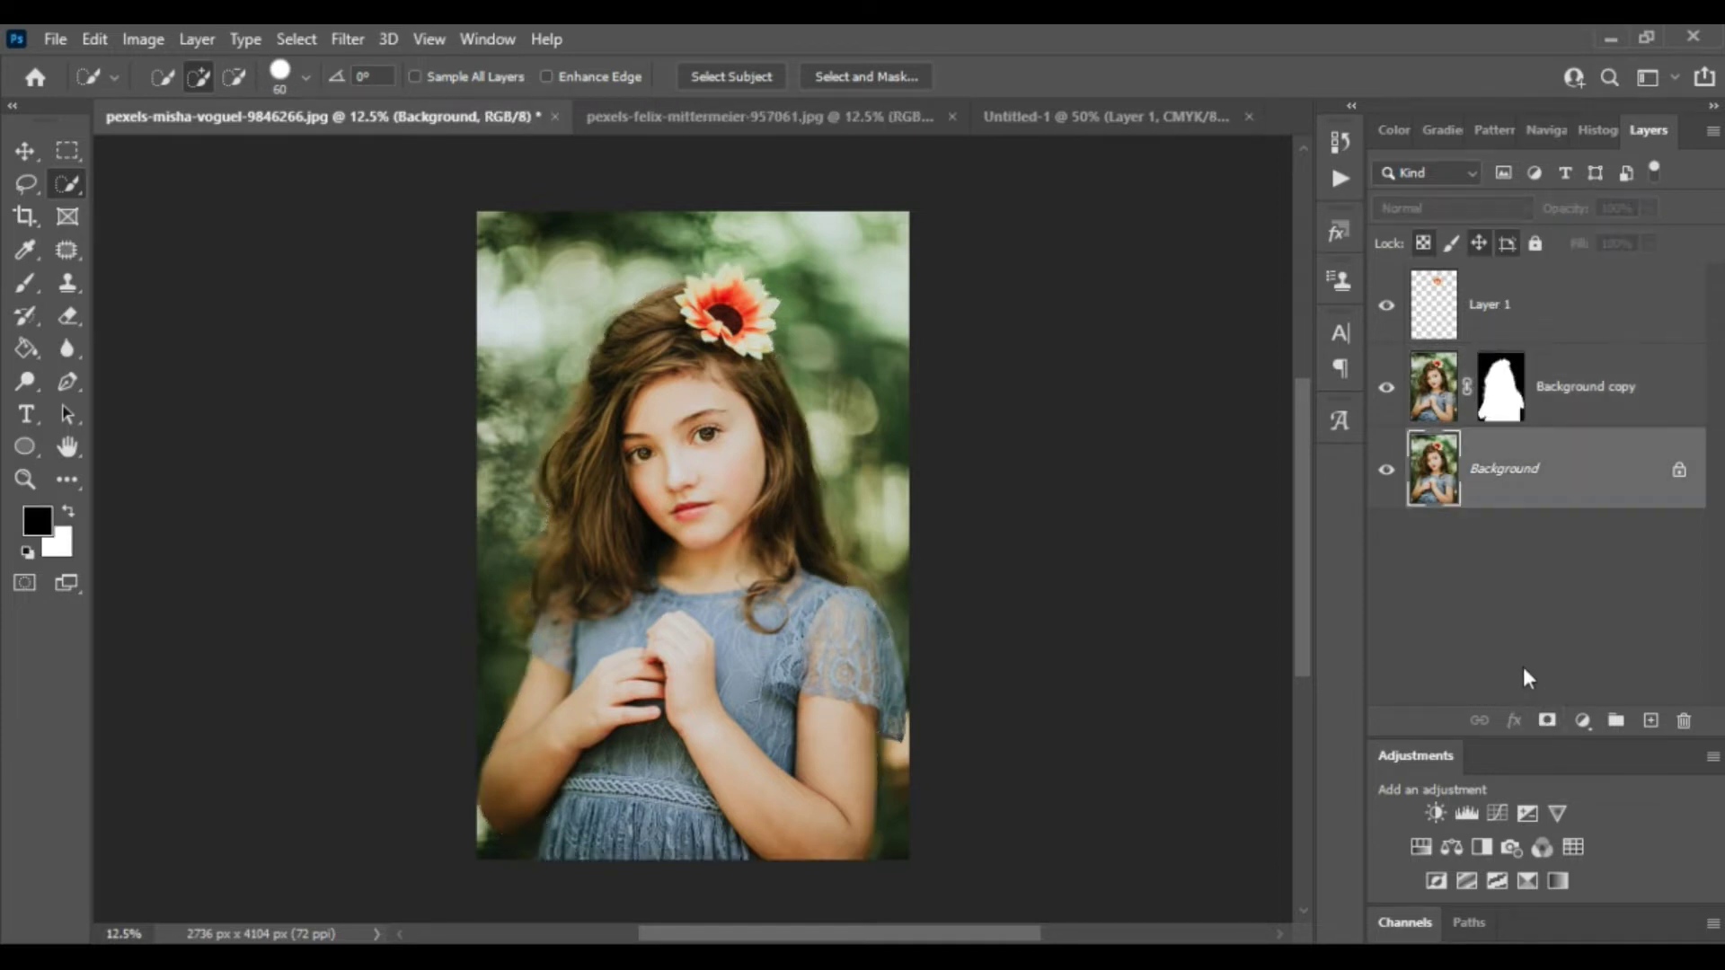
left_click(1581, 721)
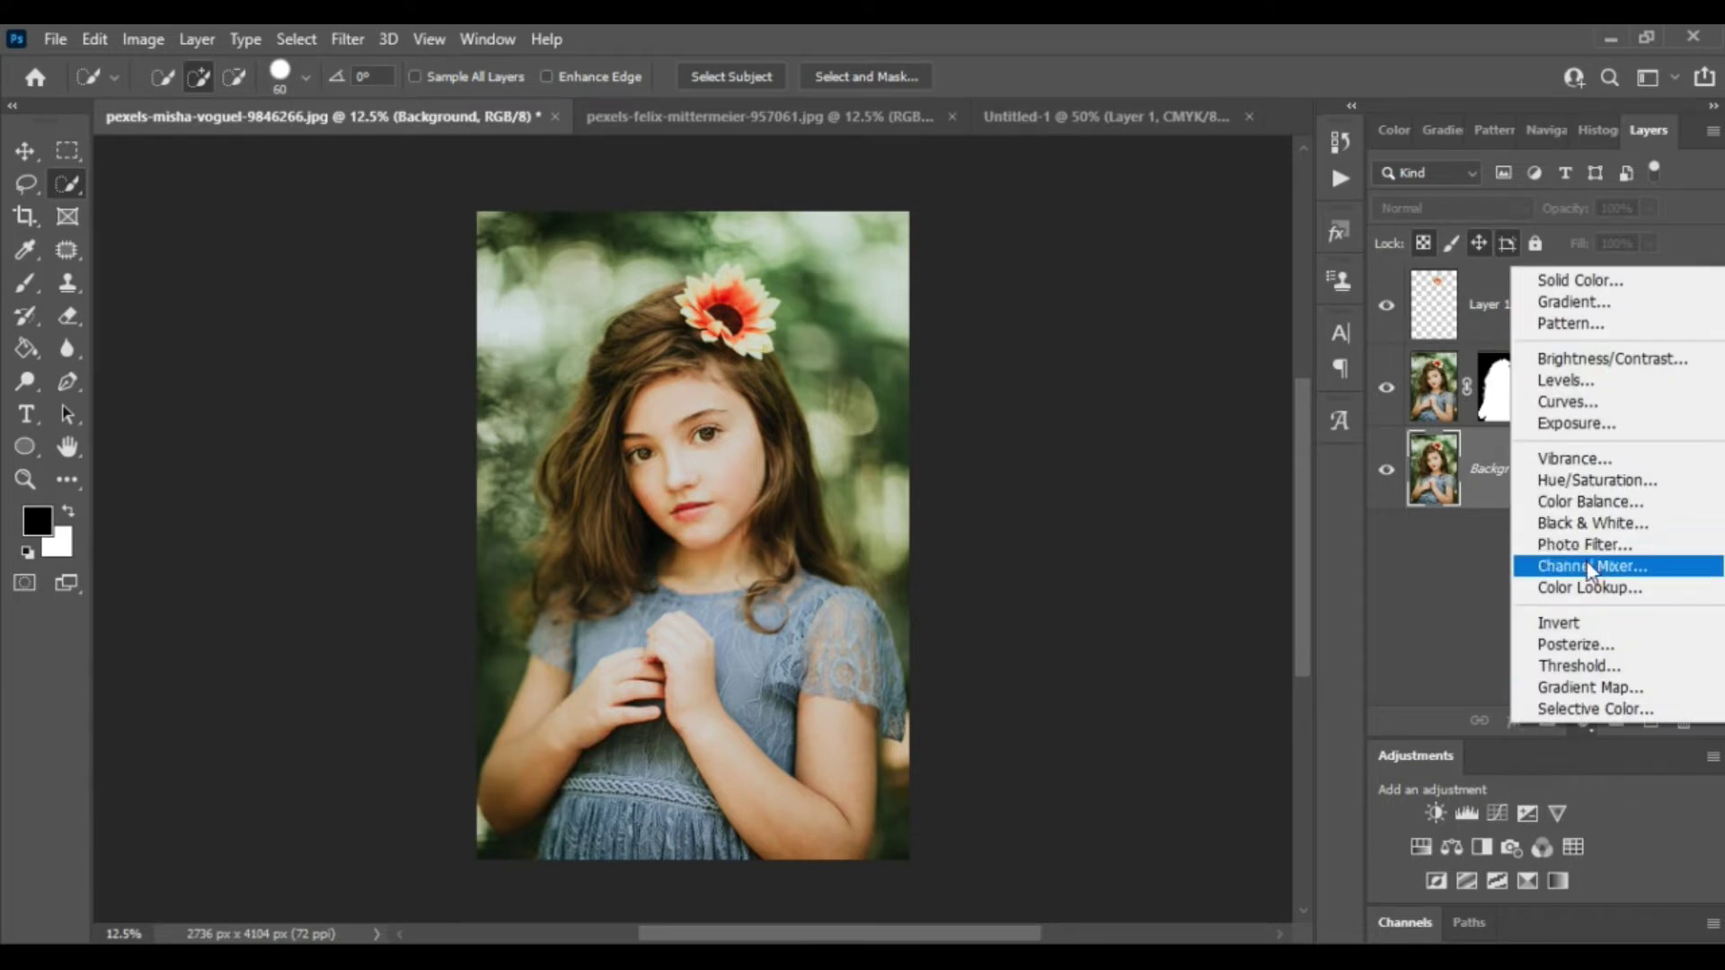
left_click(1592, 590)
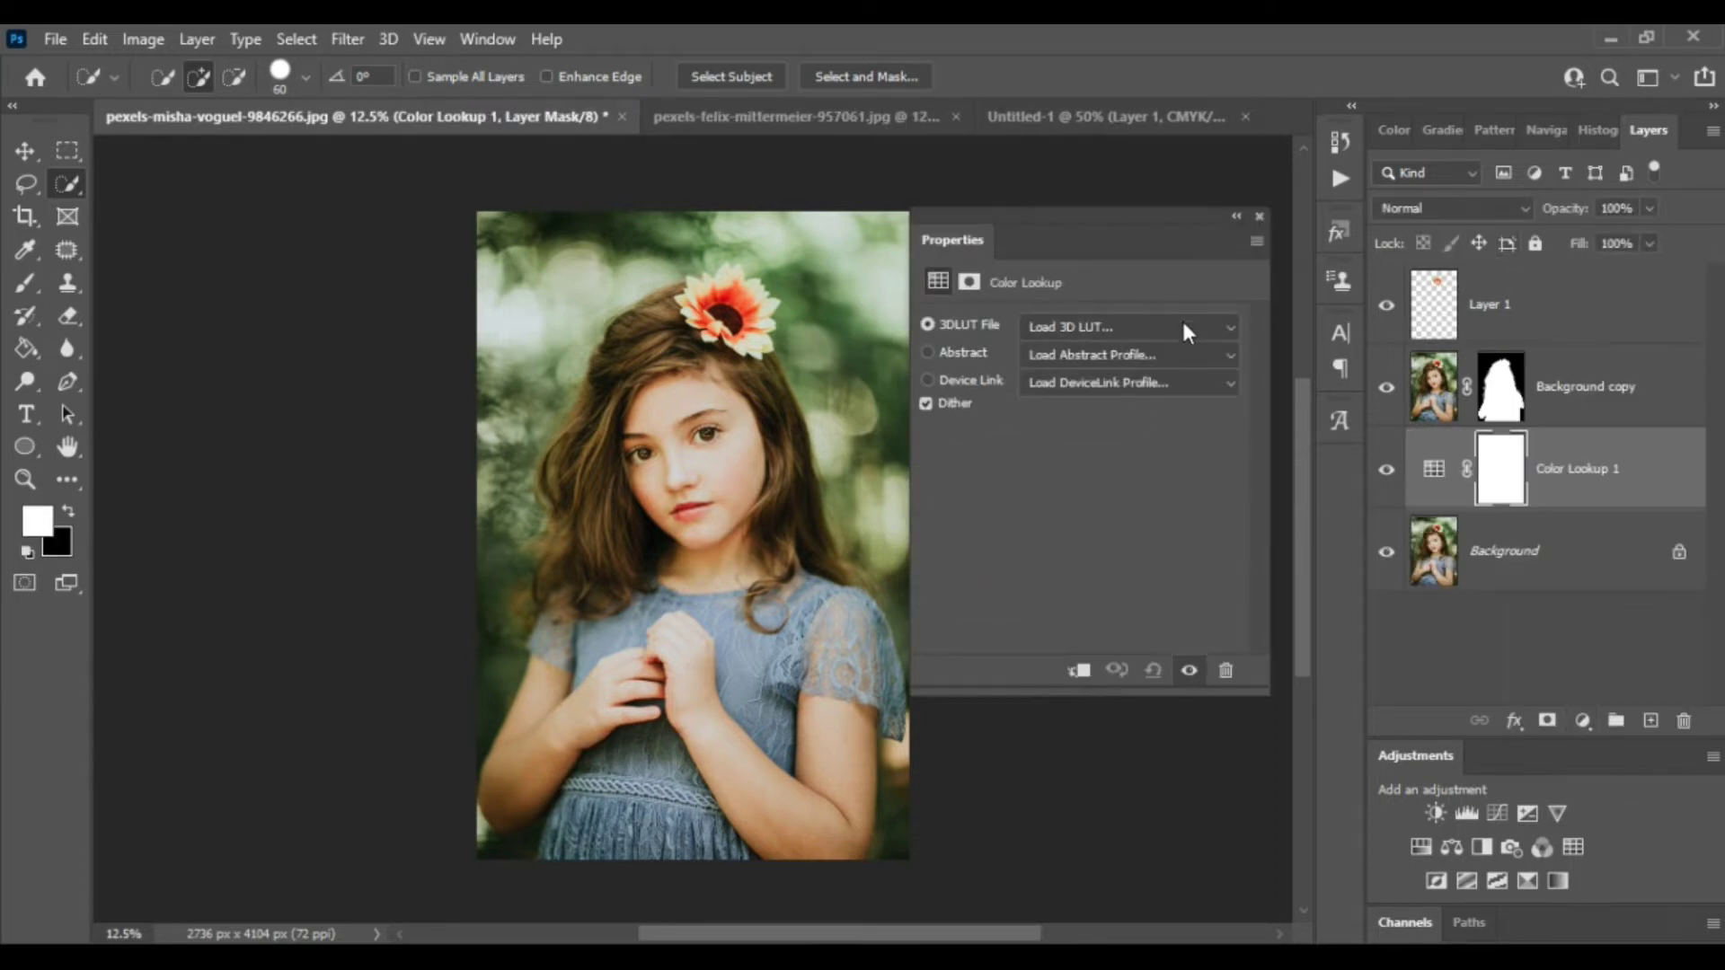
left_click(1183, 321)
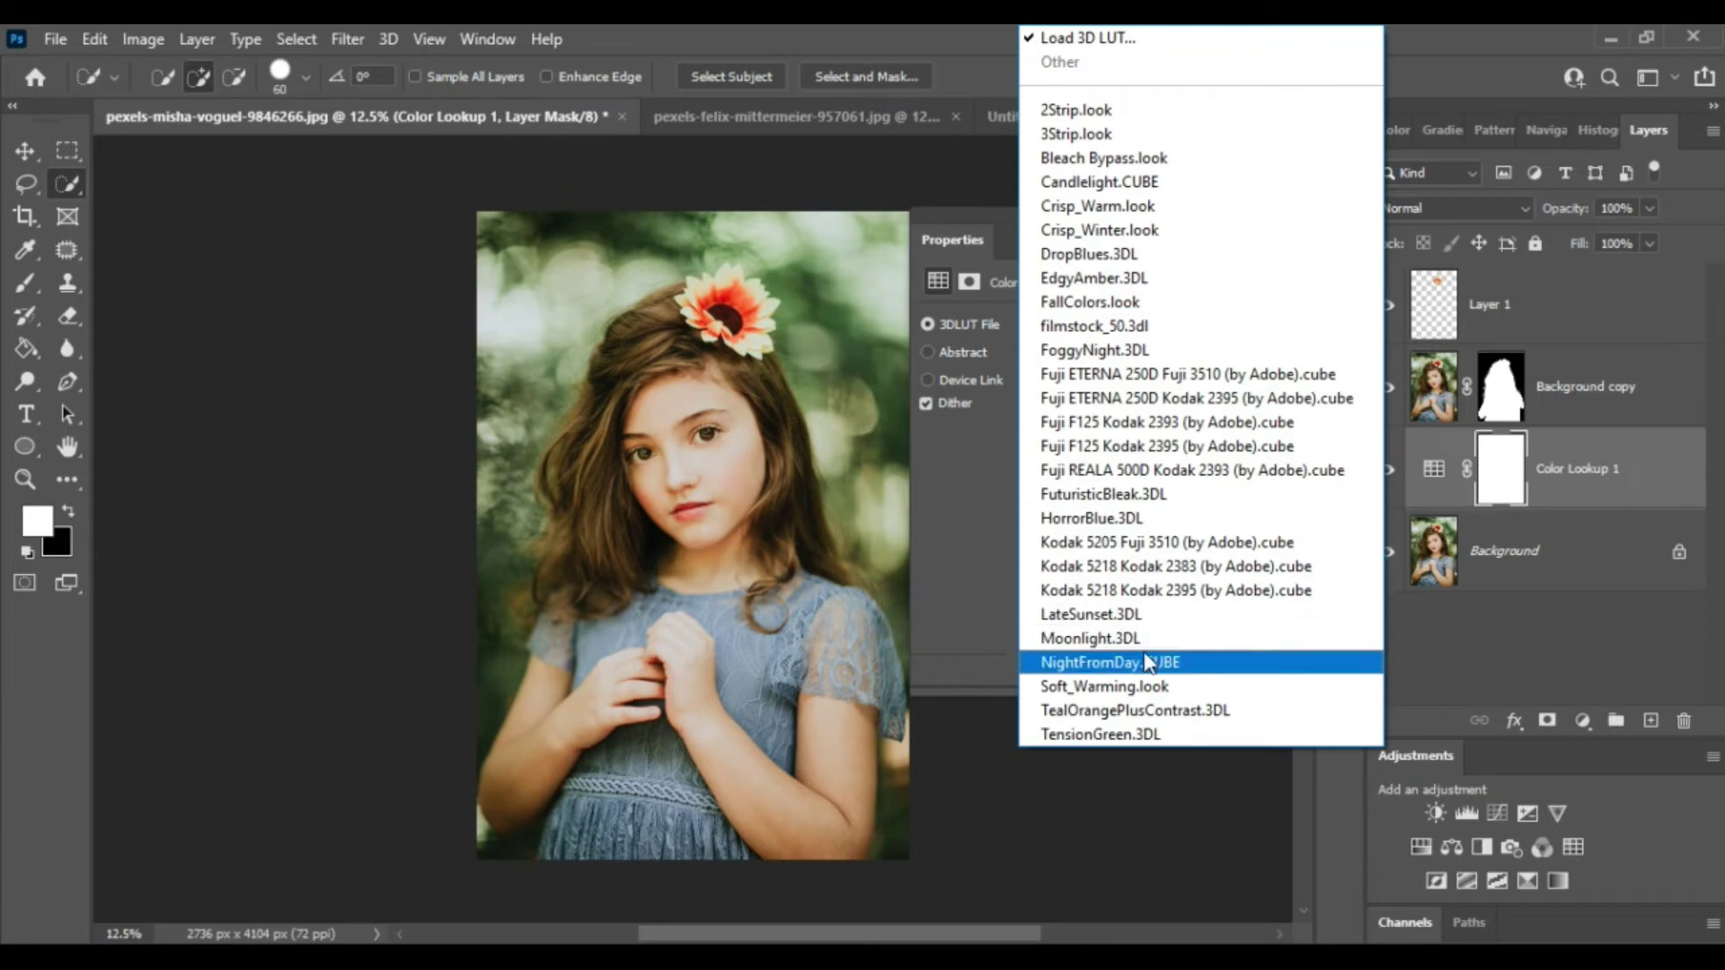
left_click(1150, 638)
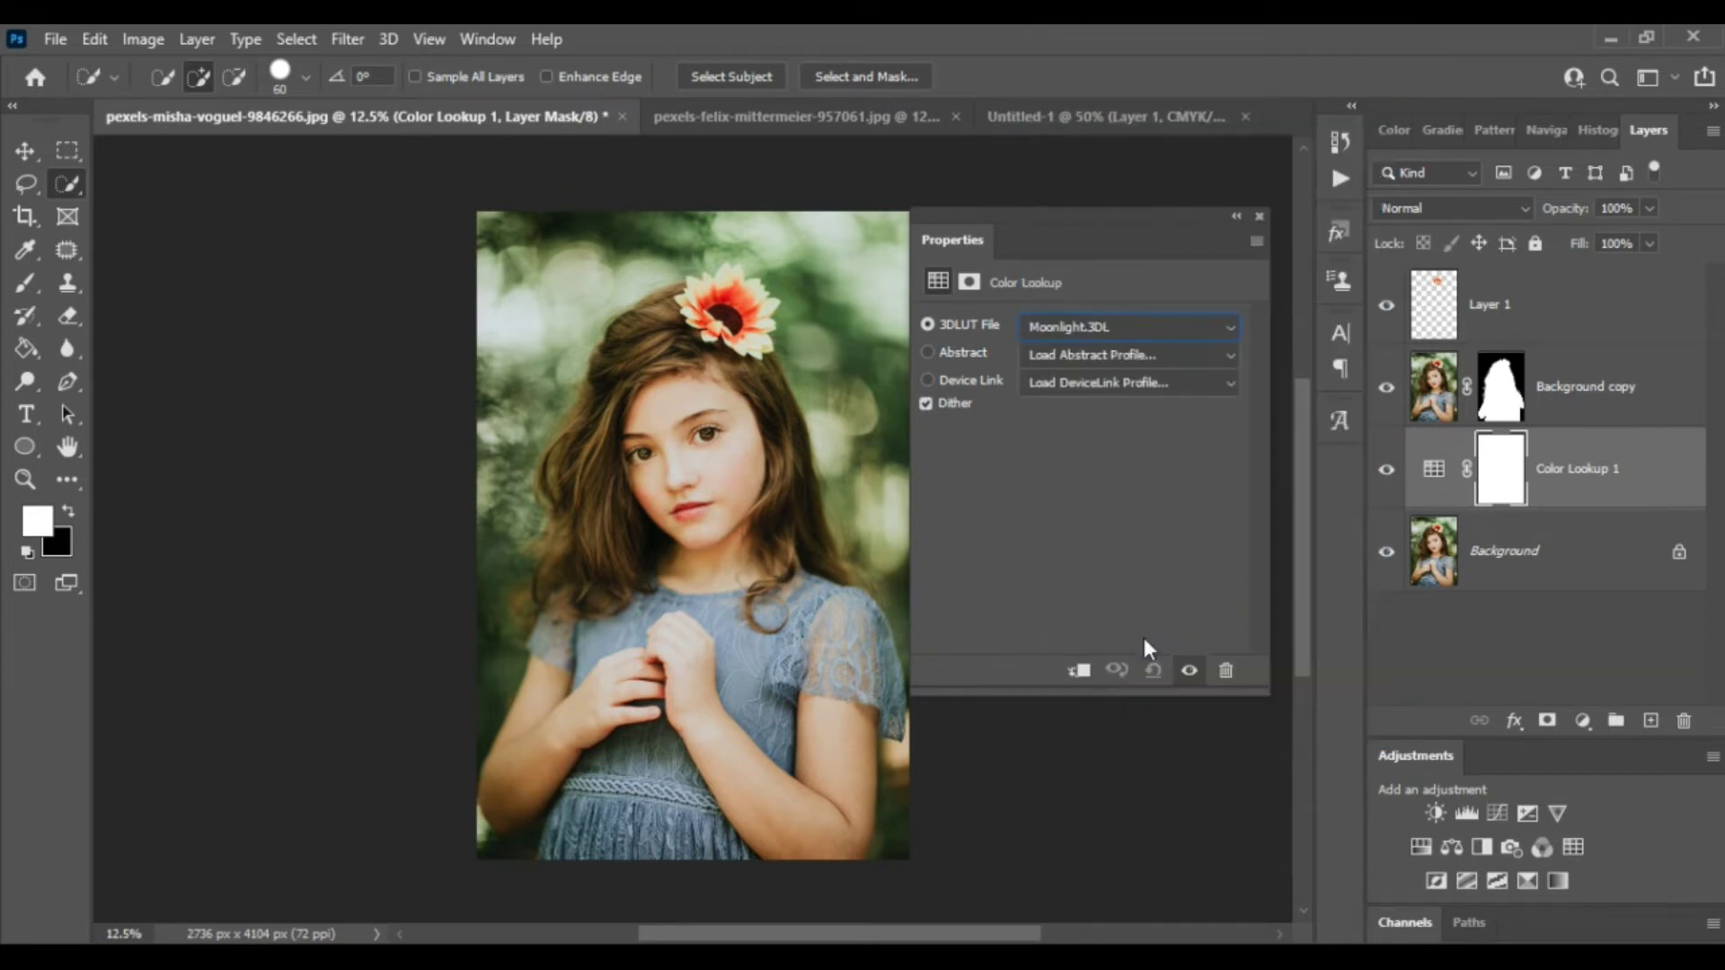
left_click(1260, 217)
Add a Black & White adjustment and tune both adjustment layers' opacity
left_click(1585, 720)
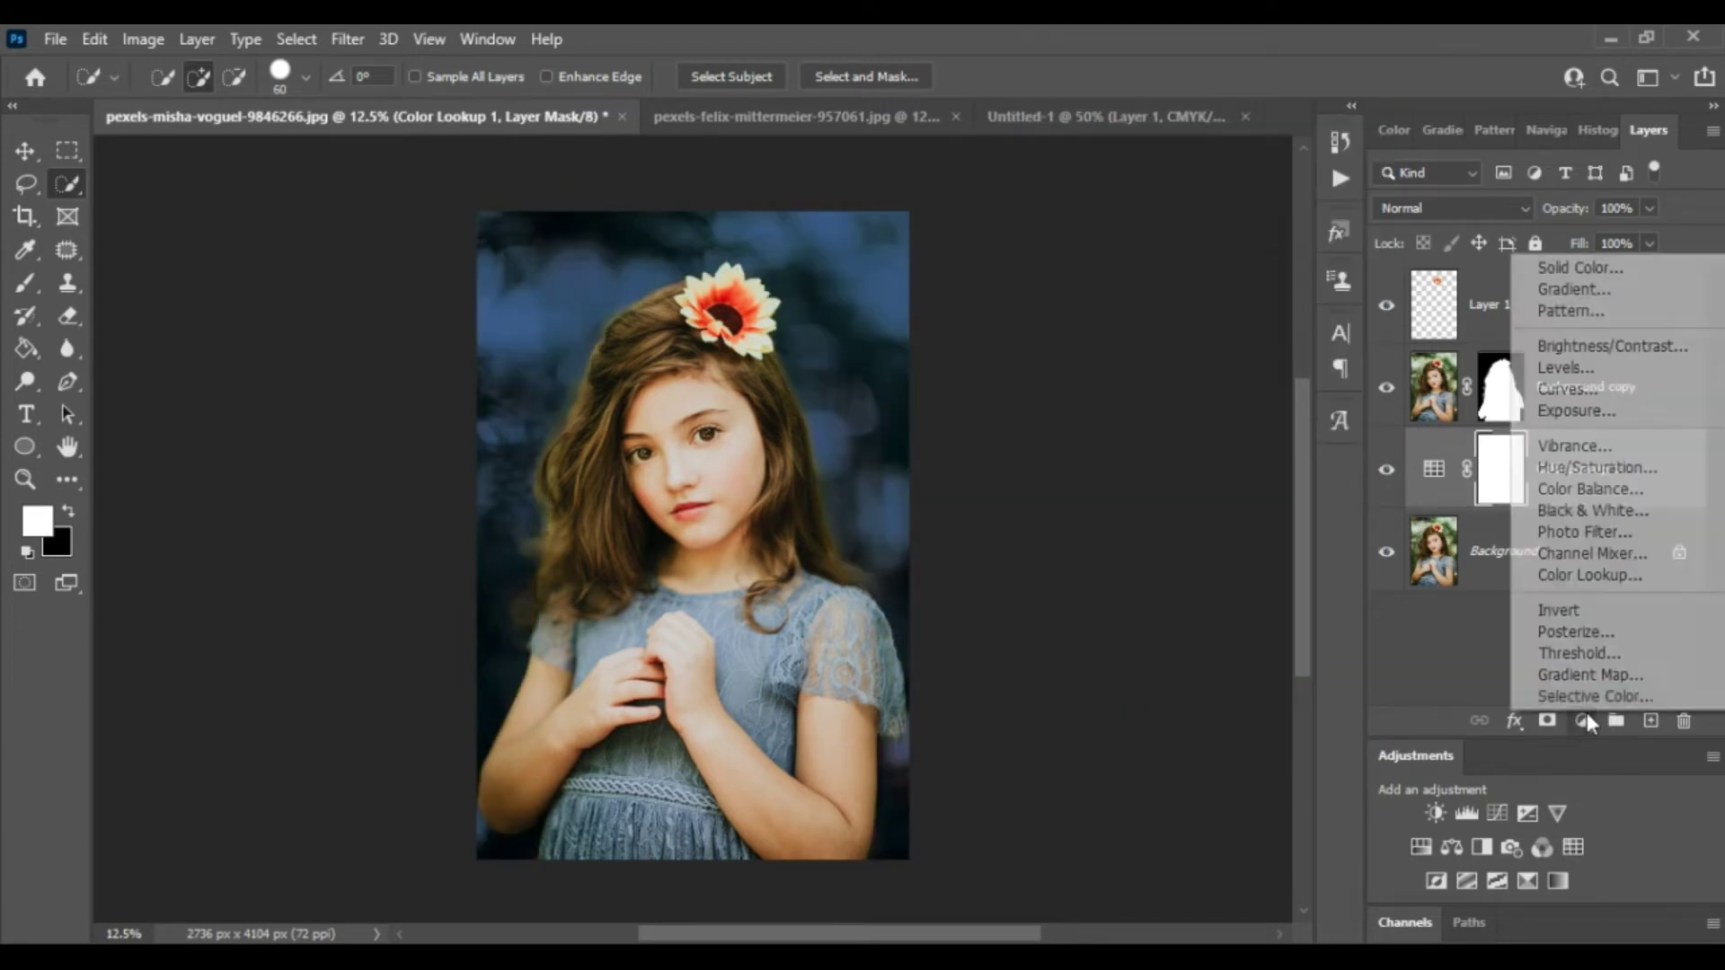
left_click(1626, 512)
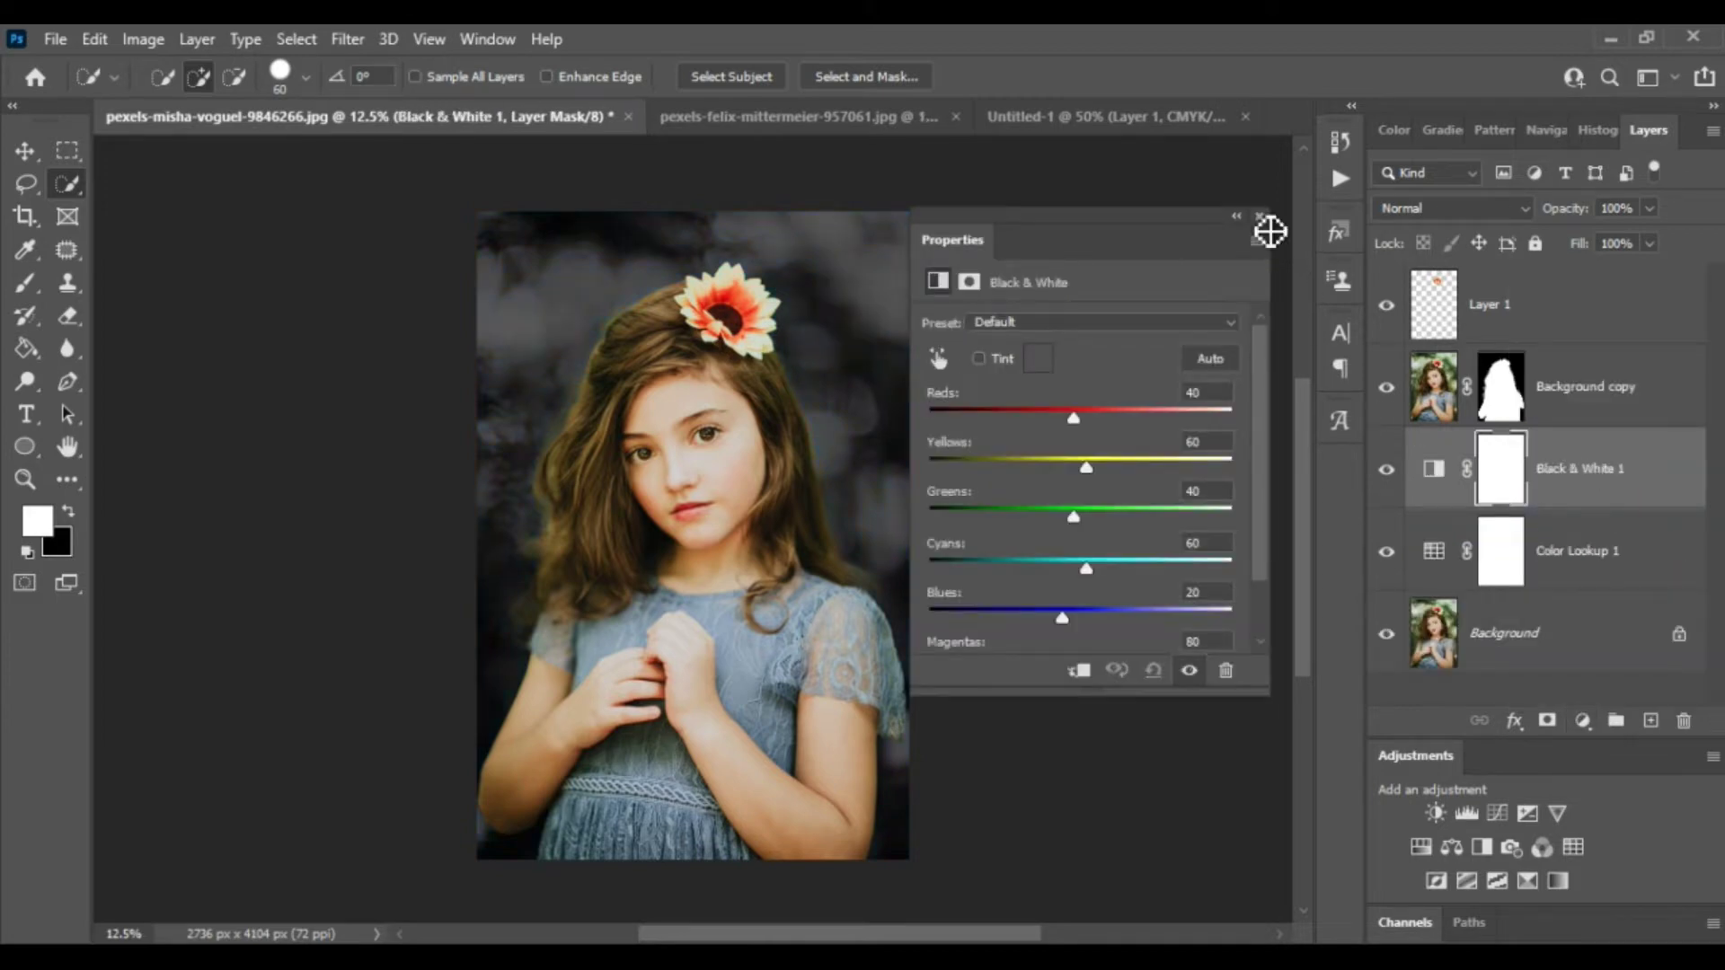
left_click(1260, 217)
left_click(1650, 209)
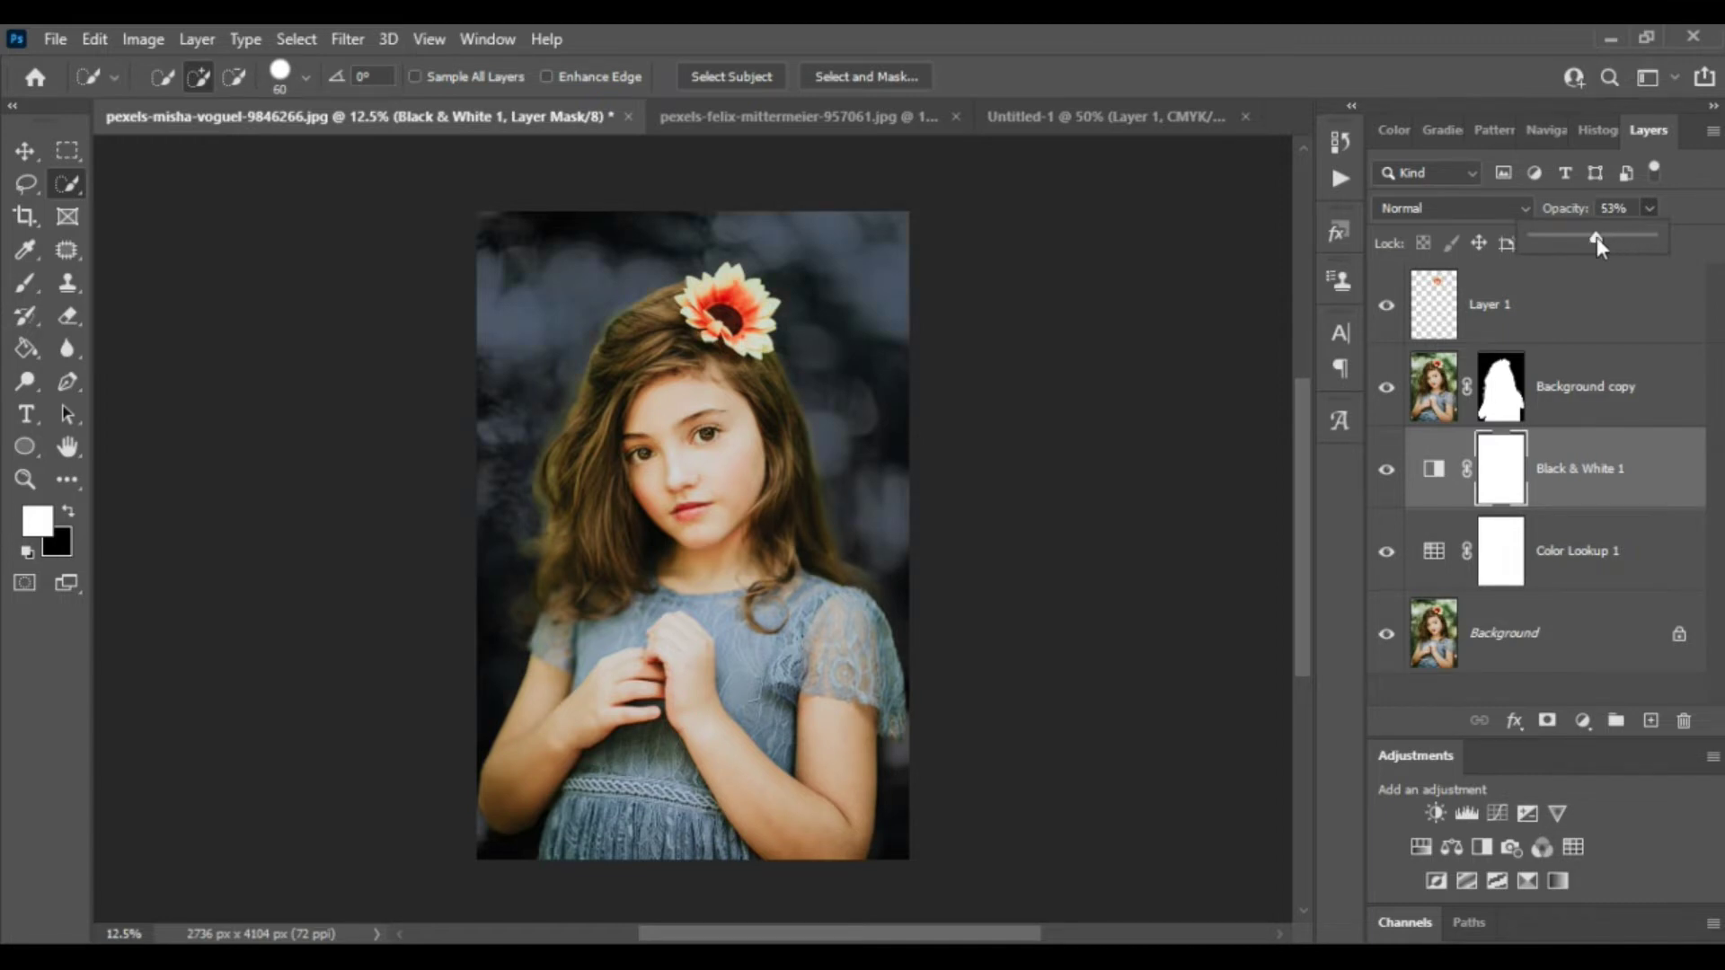
left_click(1579, 542)
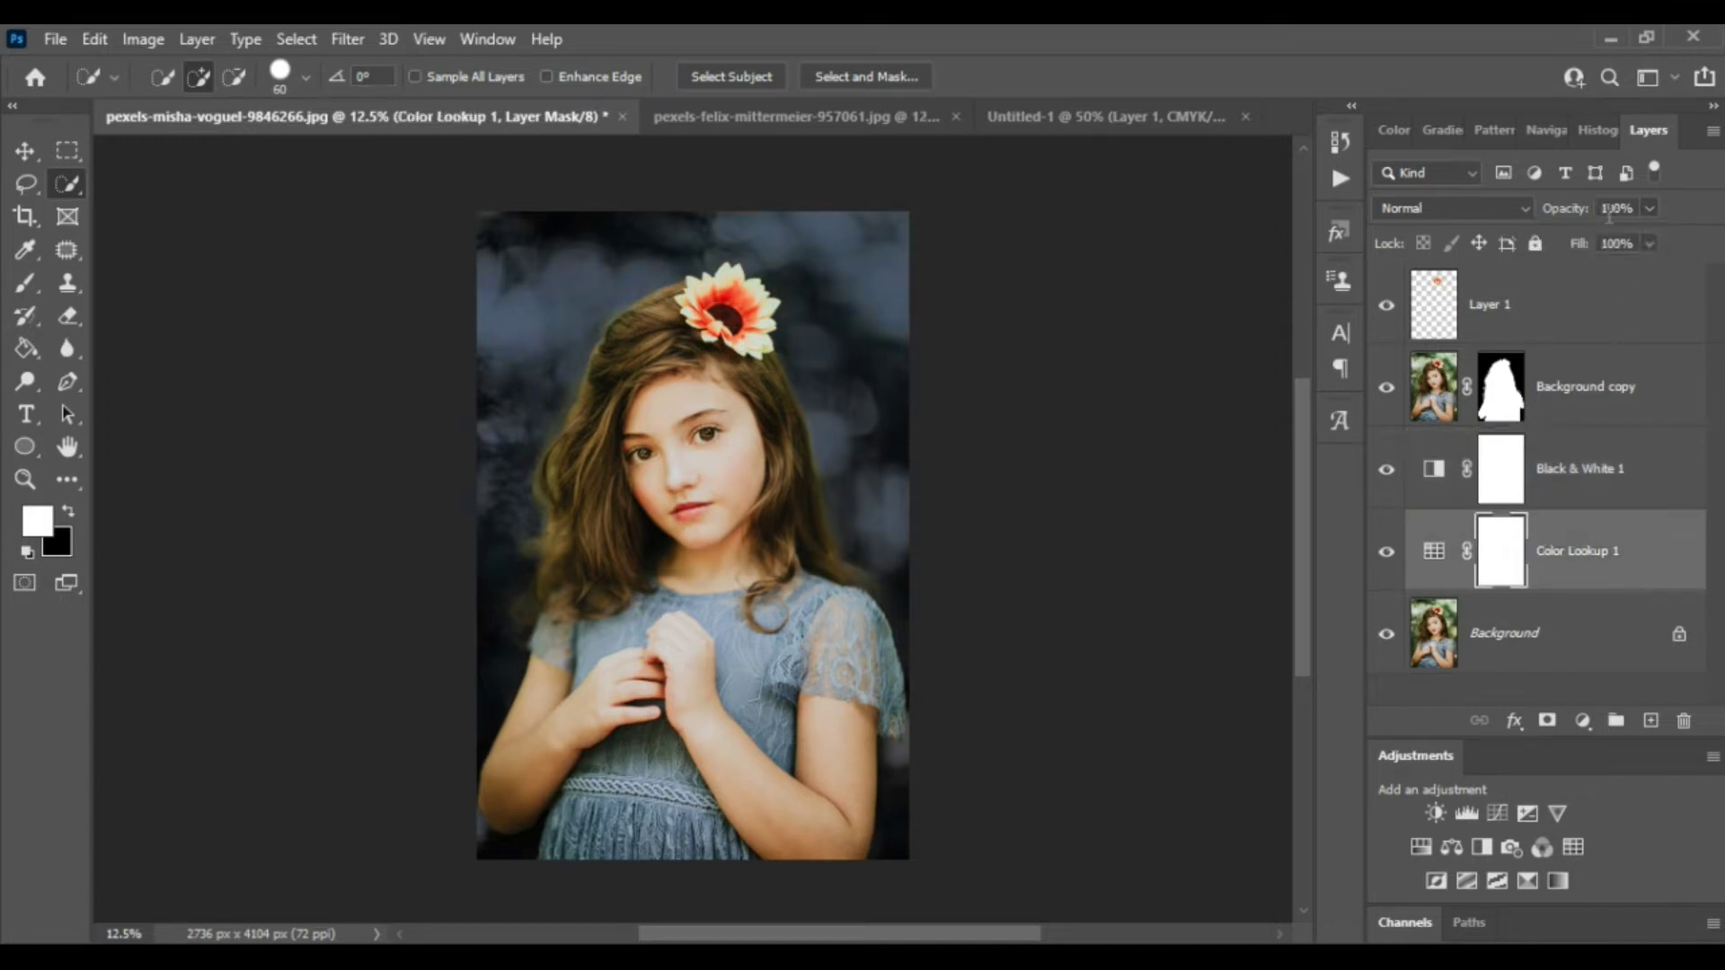
left_click(1650, 210)
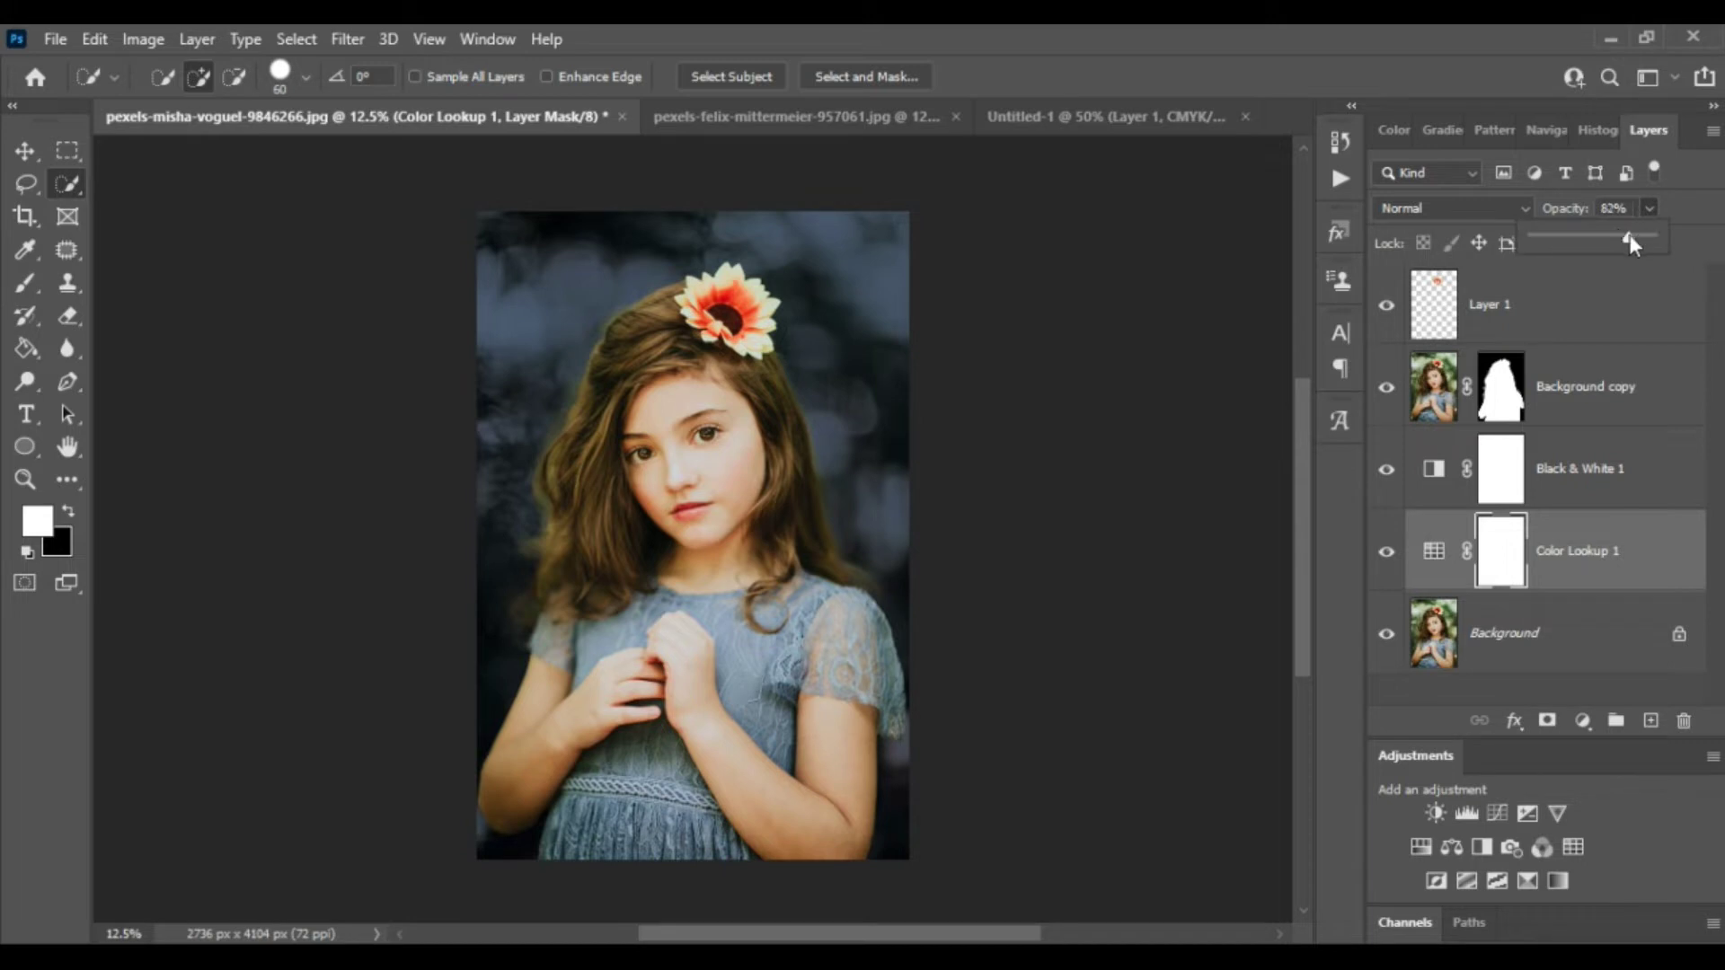
left_click_drag(1630, 236, 1641, 241)
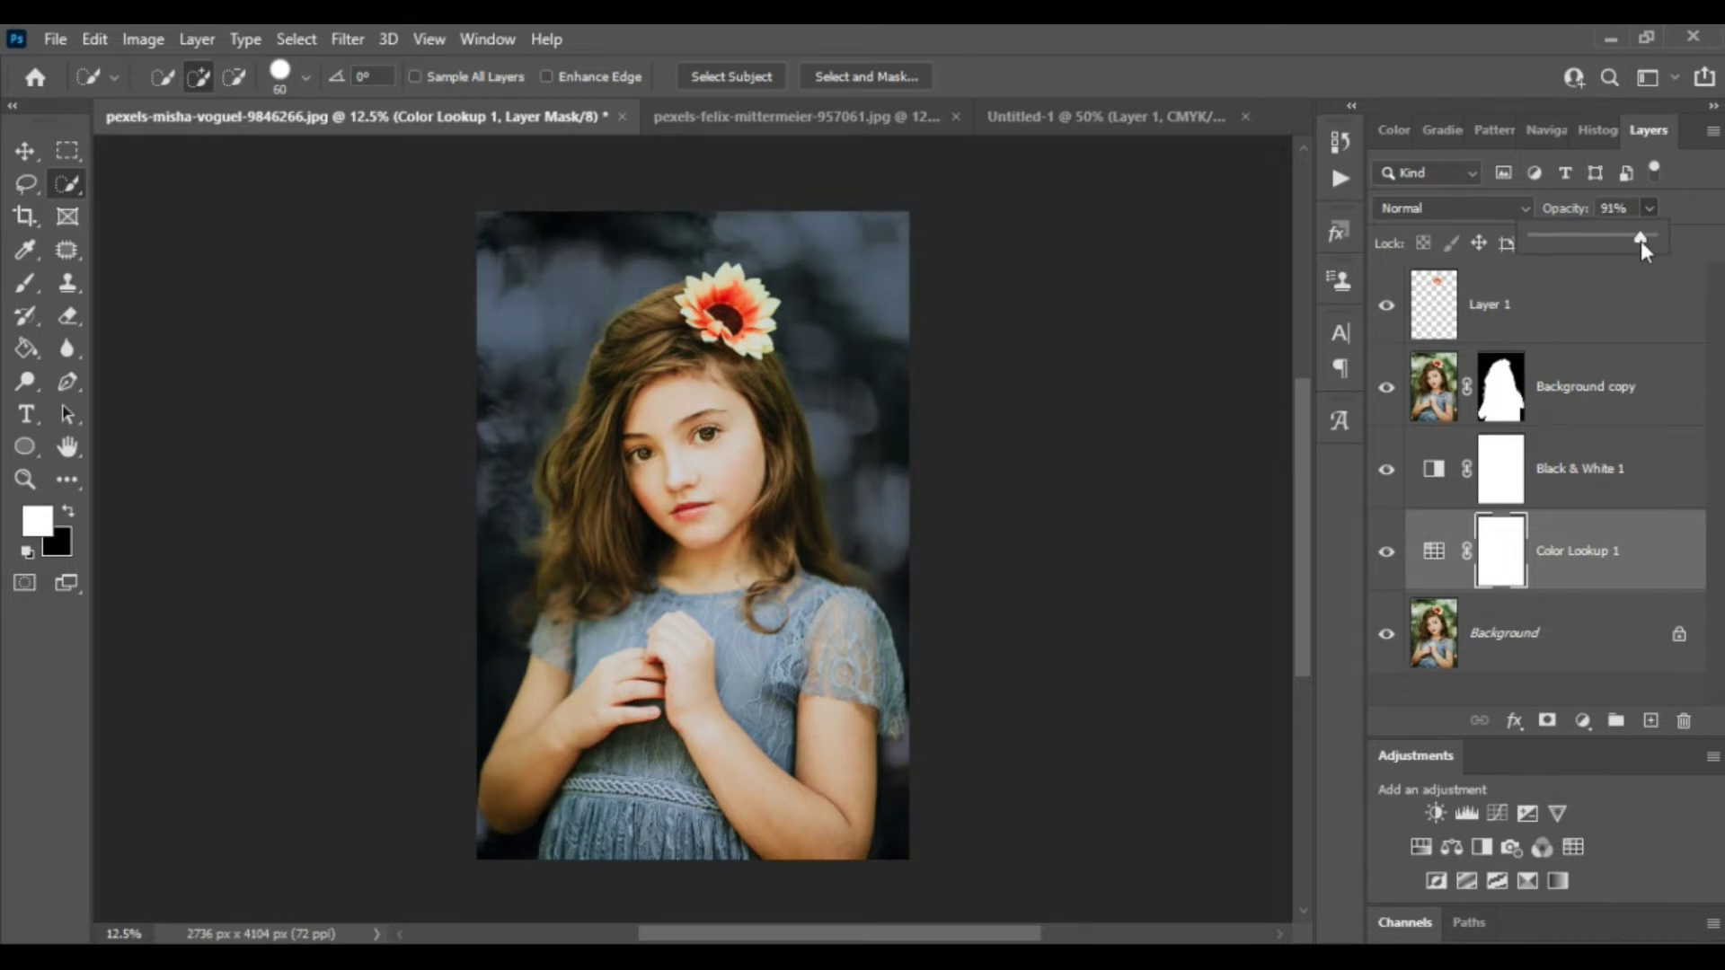
left_click(1588, 375)
left_click(1551, 325)
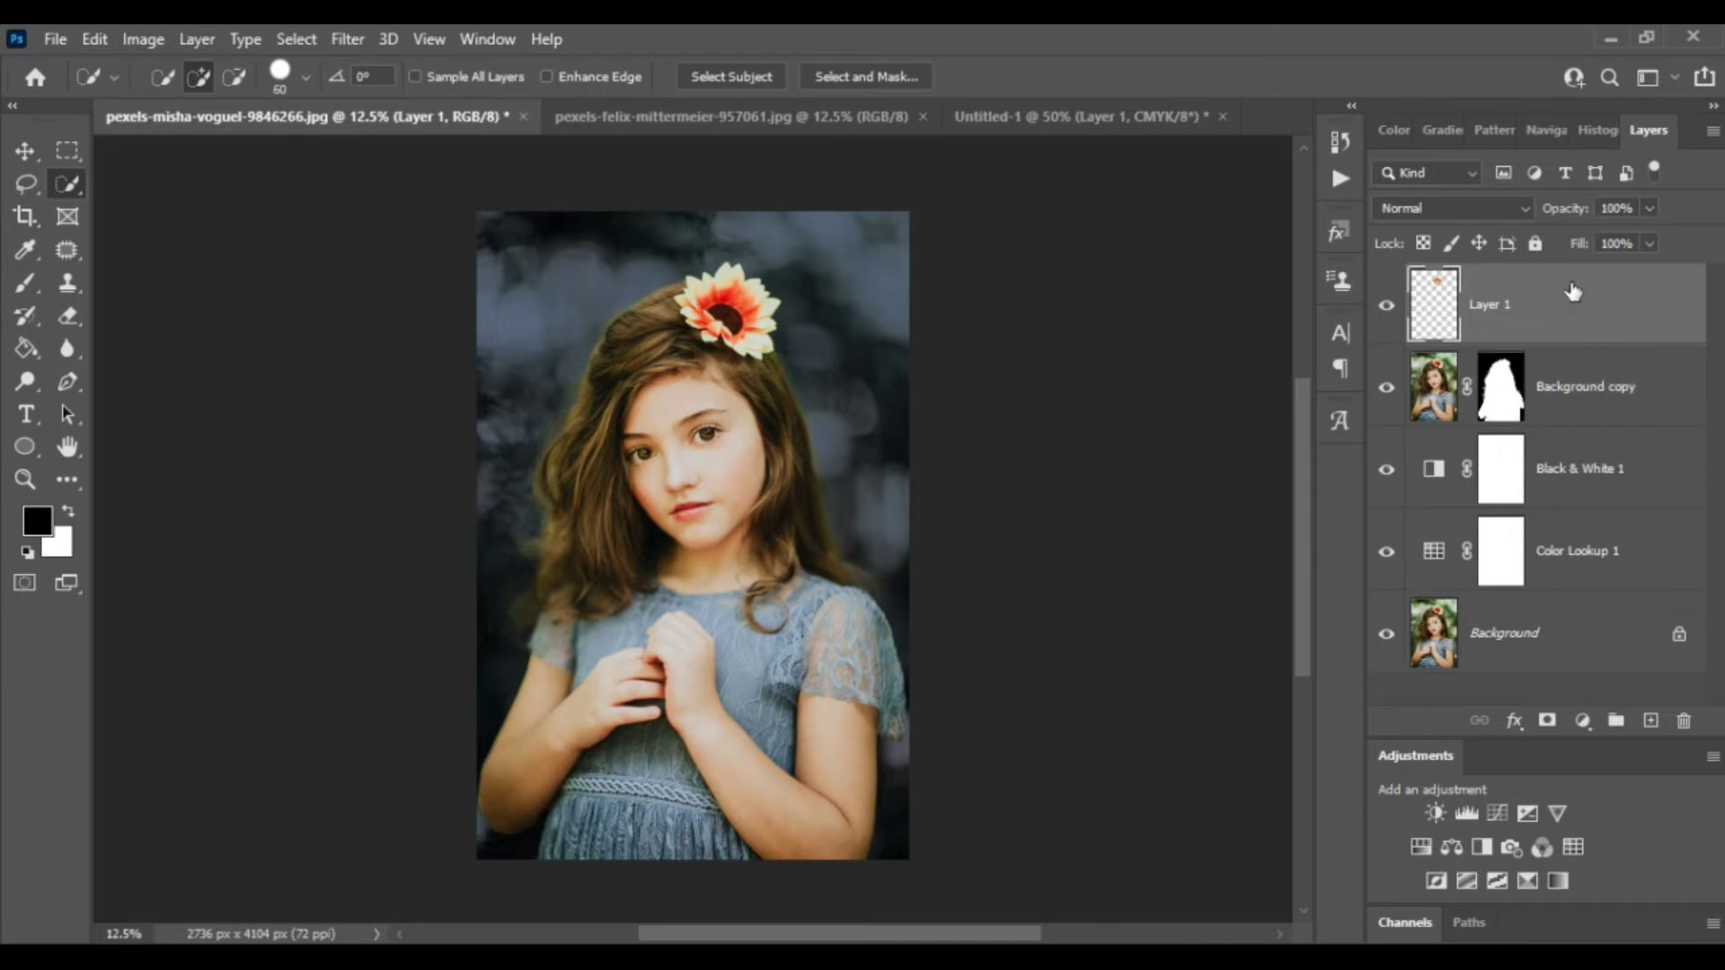
Group Layer 1 and convert it into a smart object
key("ctrl+g")
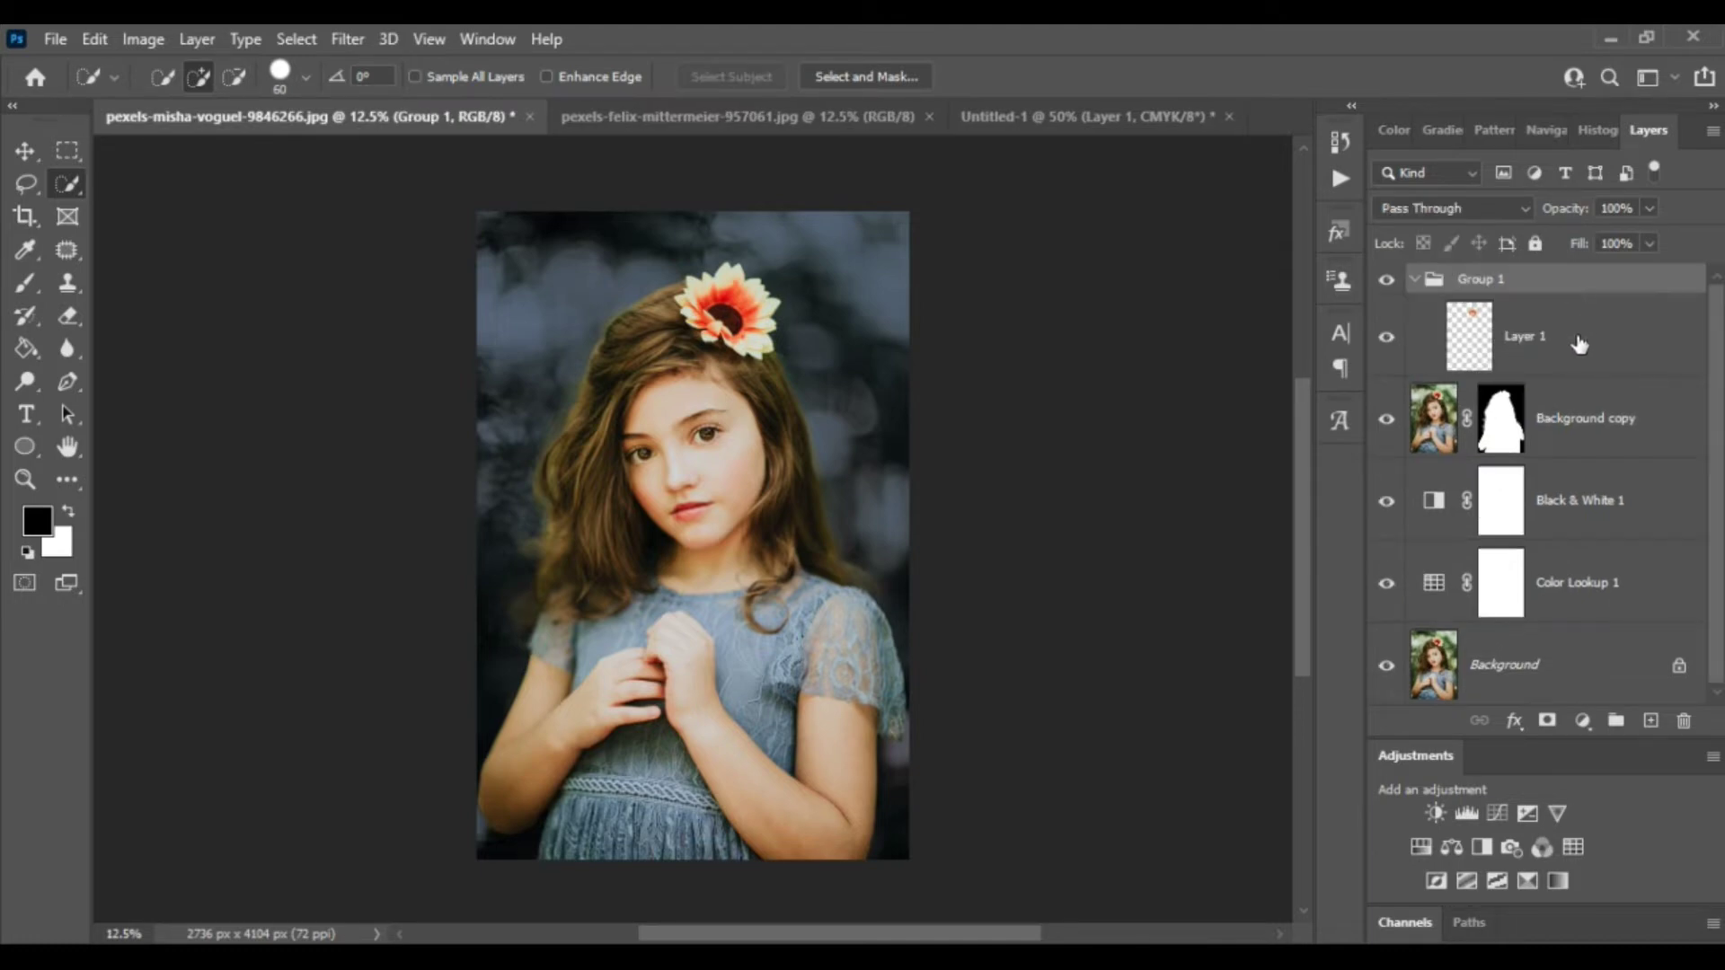
left_click(1577, 337)
right_click(1578, 337)
left_click(1463, 375)
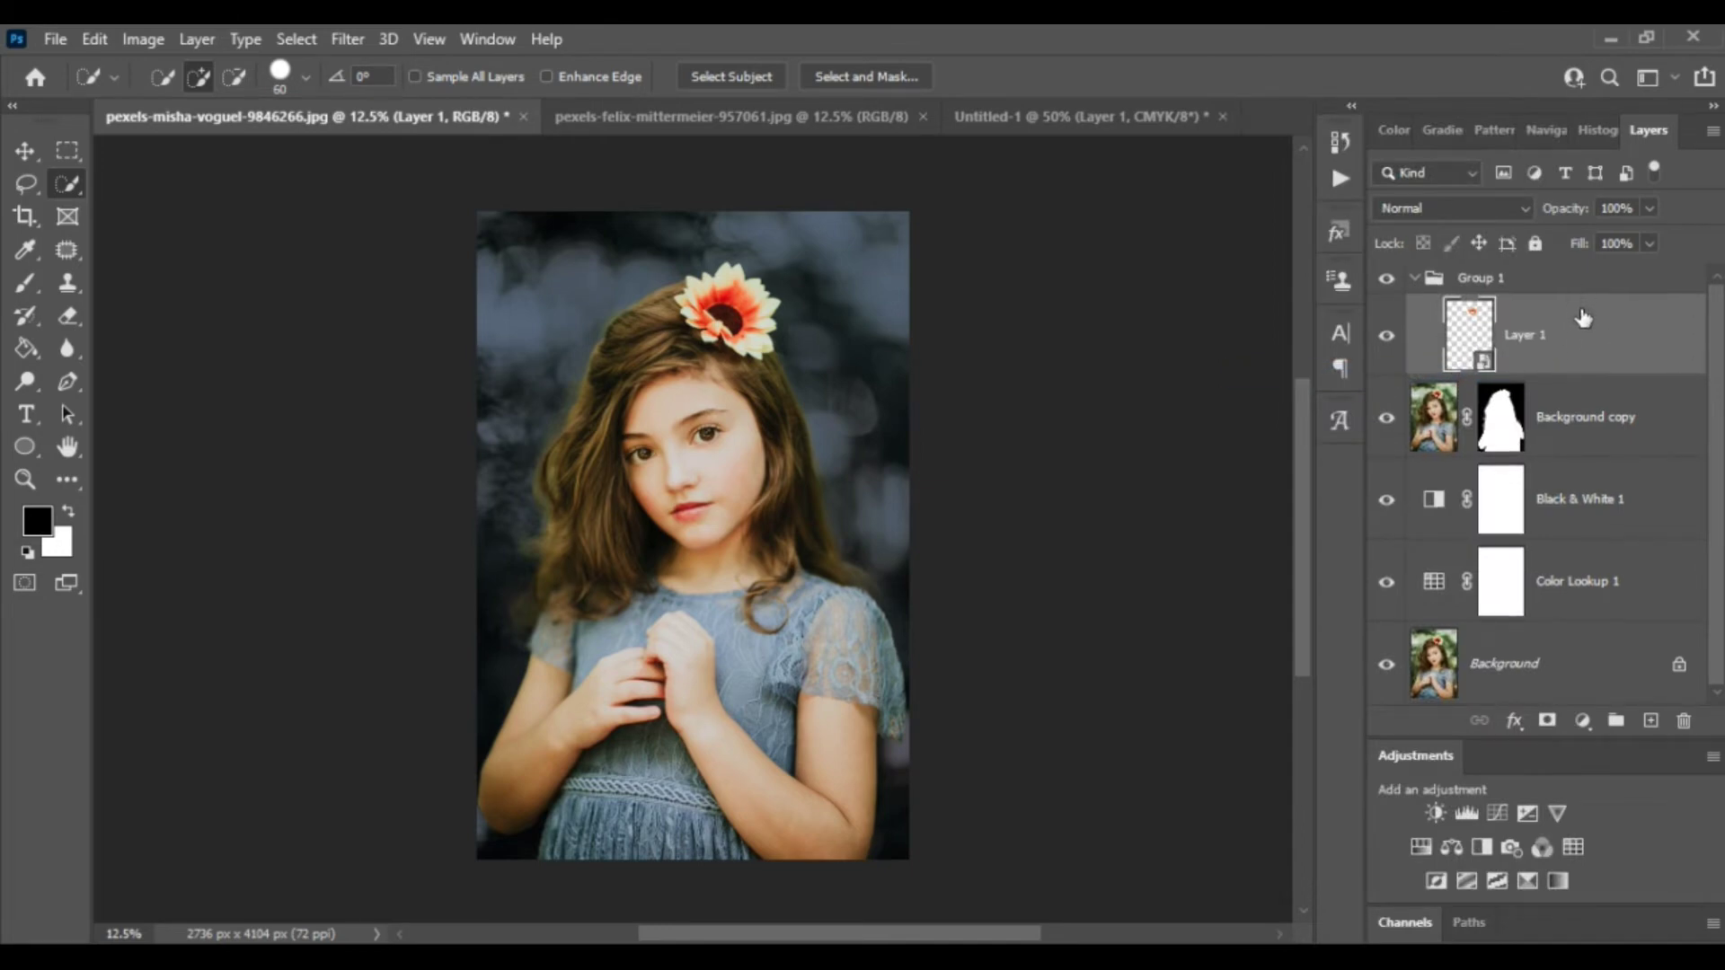
Duplicate the flower layer and set the copy to Linear Dodge (Add)
key("ctrl+j")
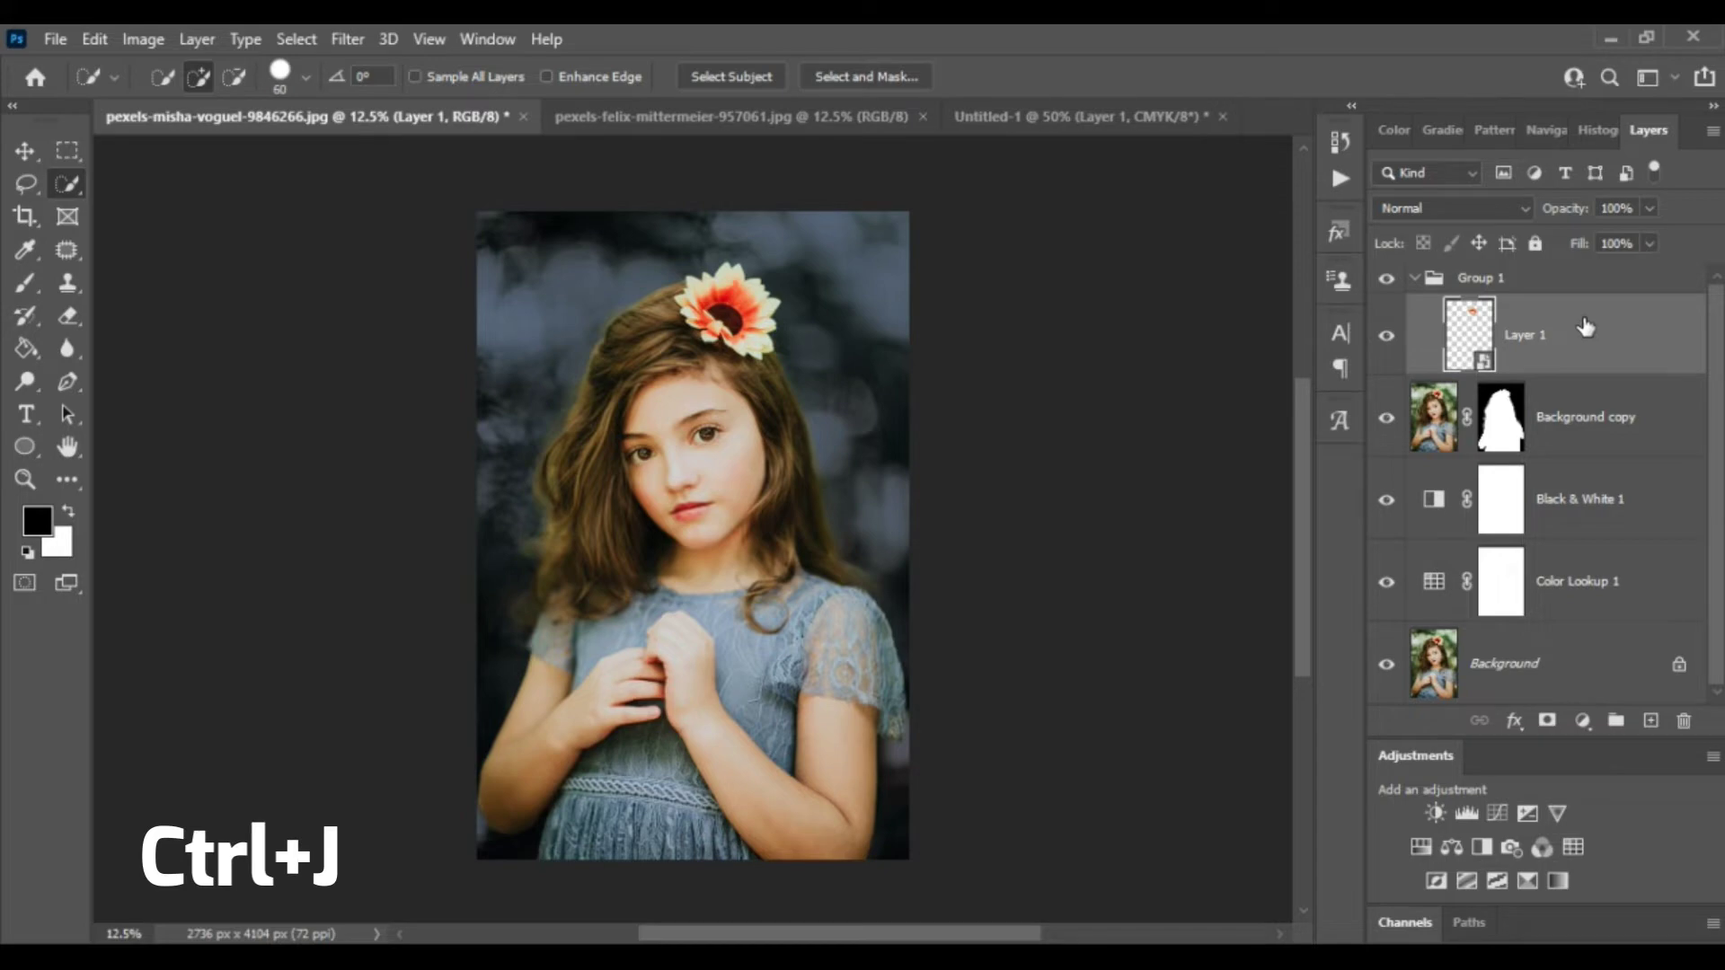
left_click(1475, 205)
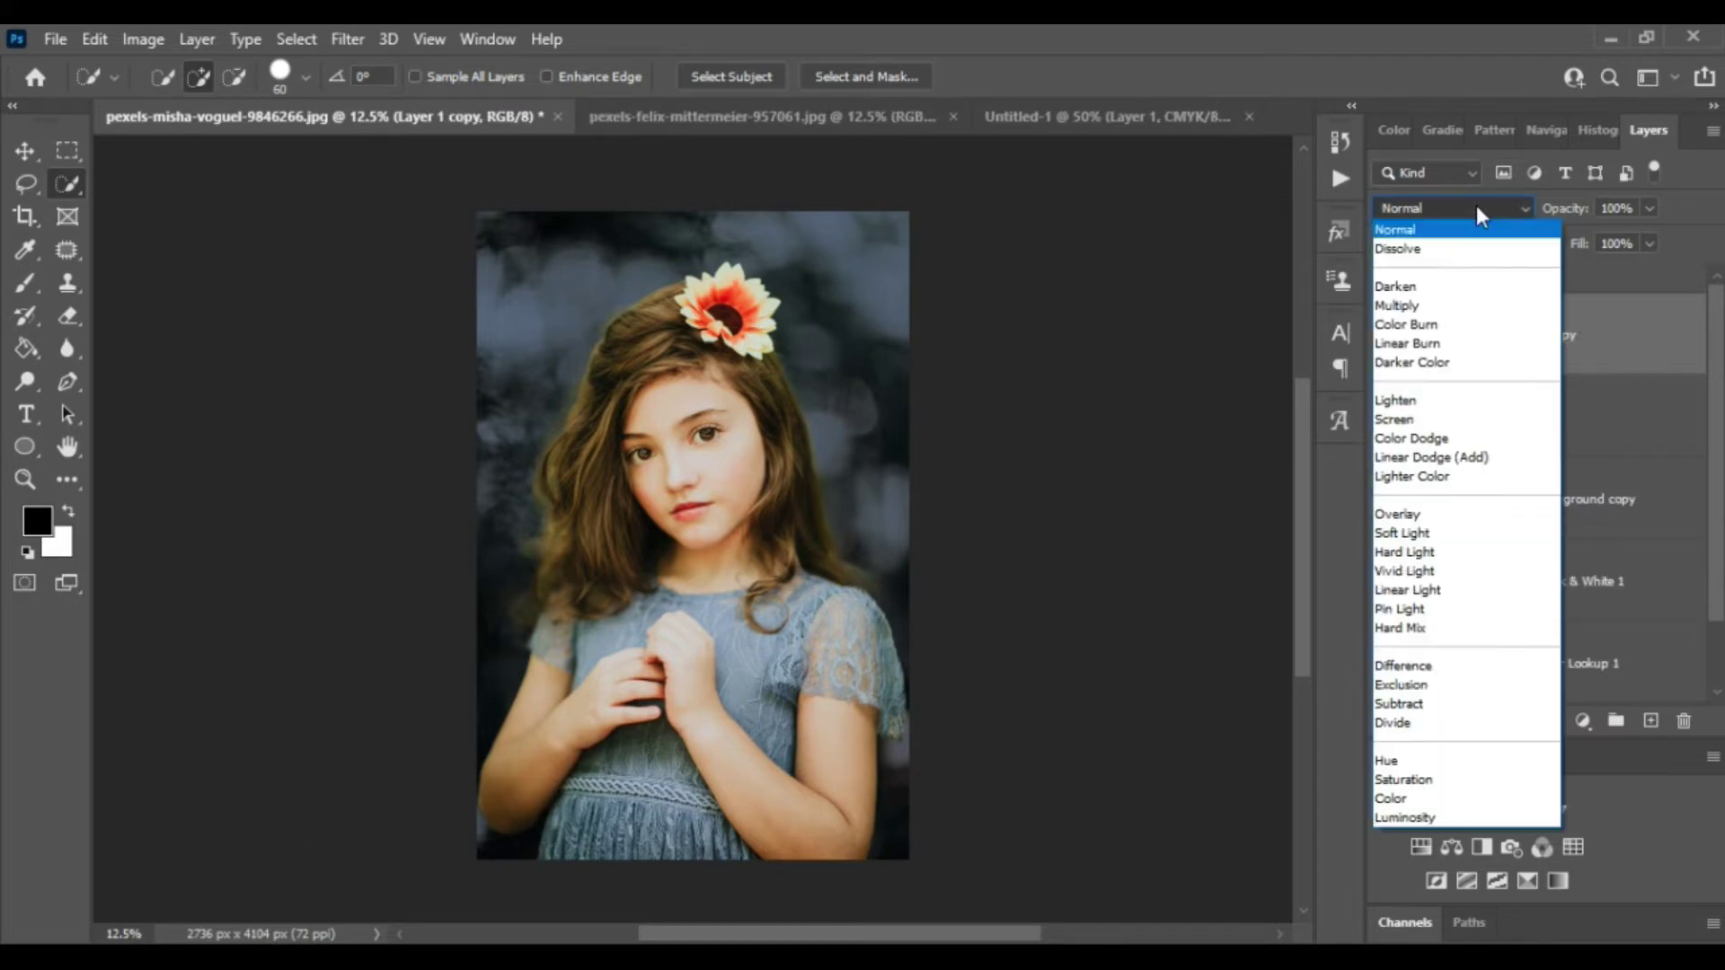
left_click(1472, 458)
left_click(345, 41)
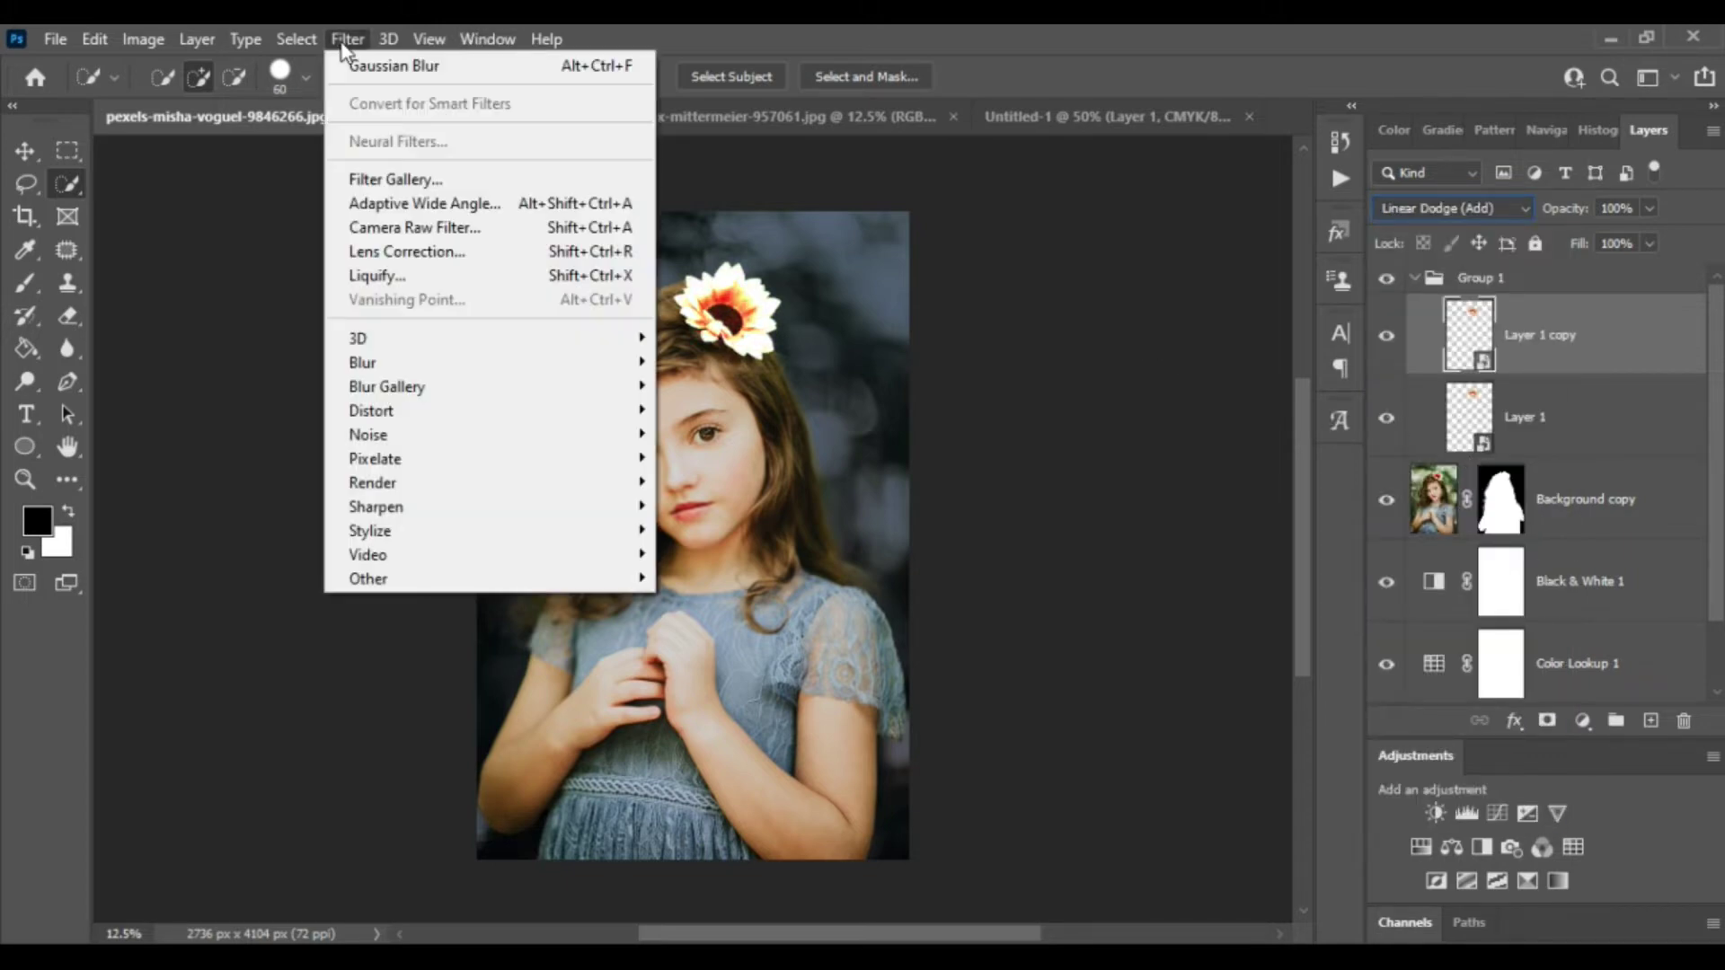
mouse_move(486, 363)
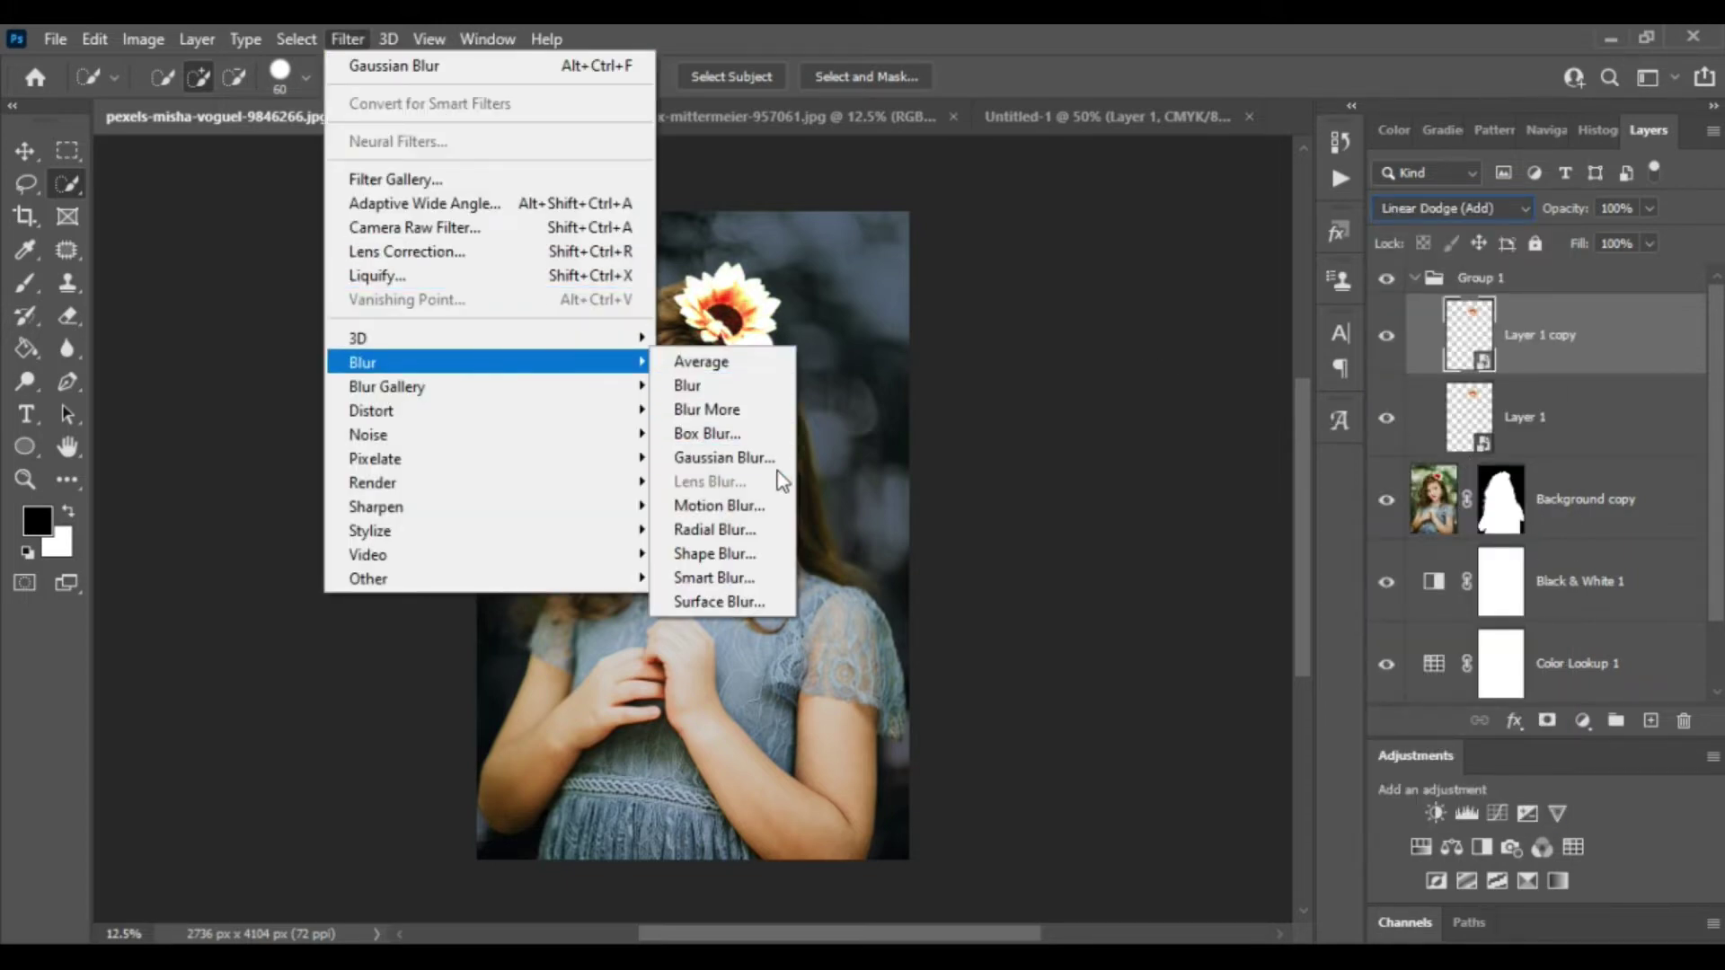
Apply a 5 pixel Gaussian Blur to the Linear Dodge flower copy
left_click(759, 458)
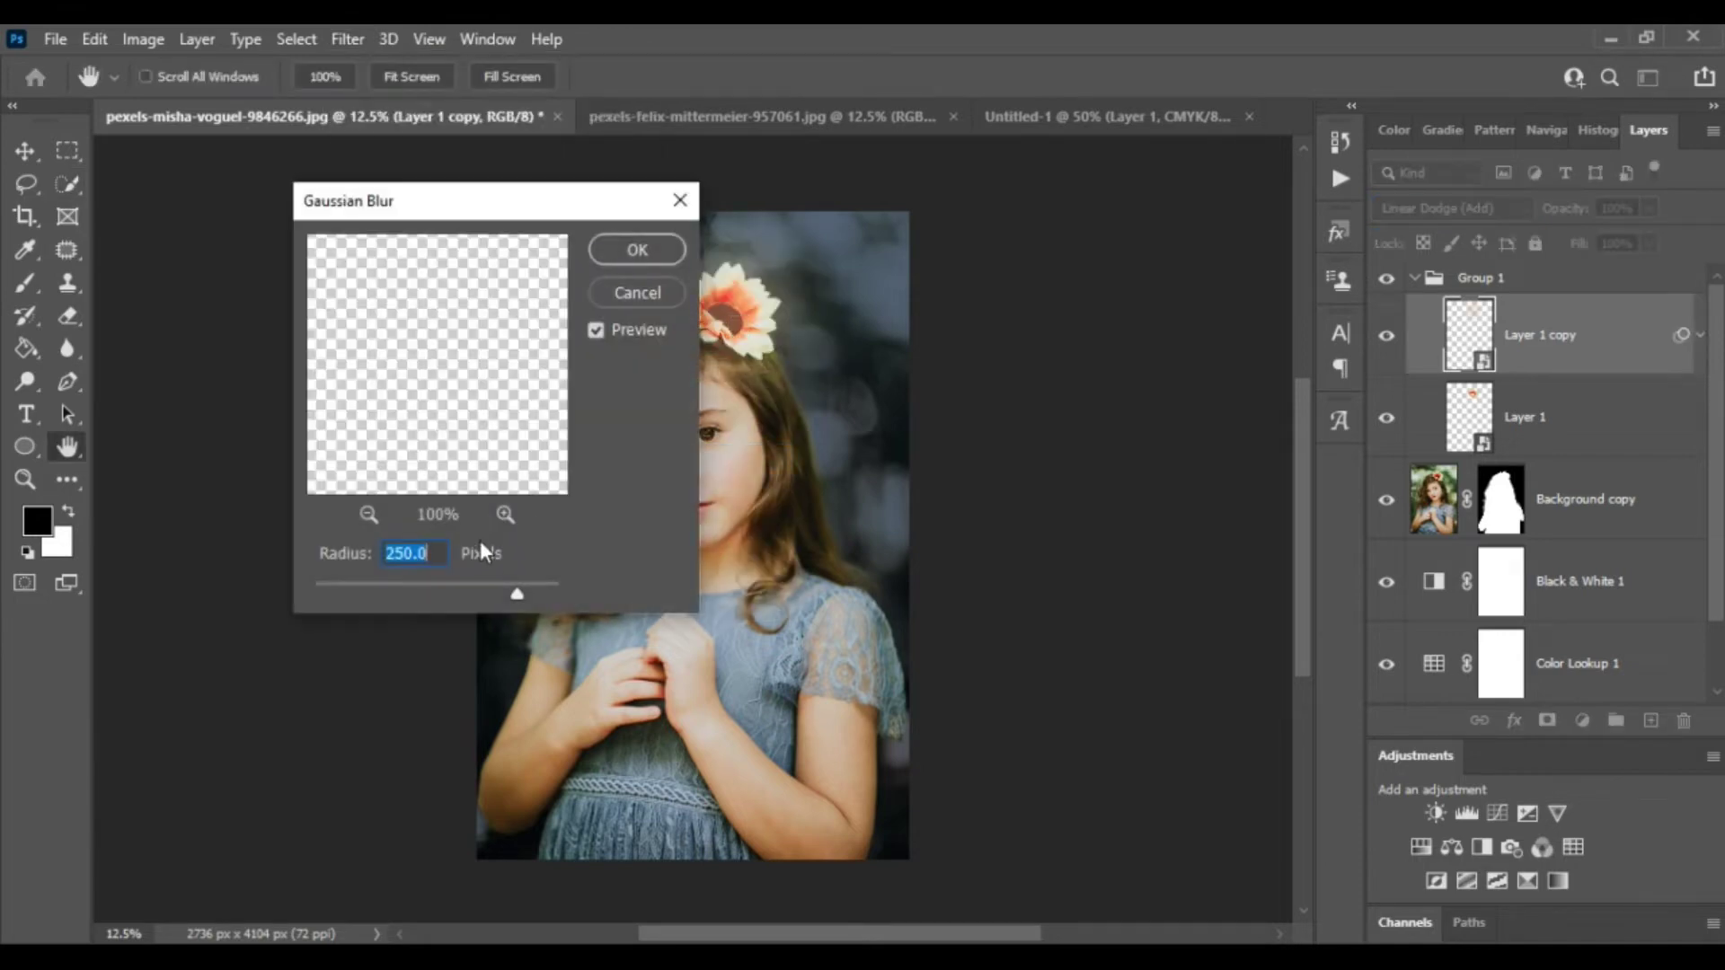
type("5")
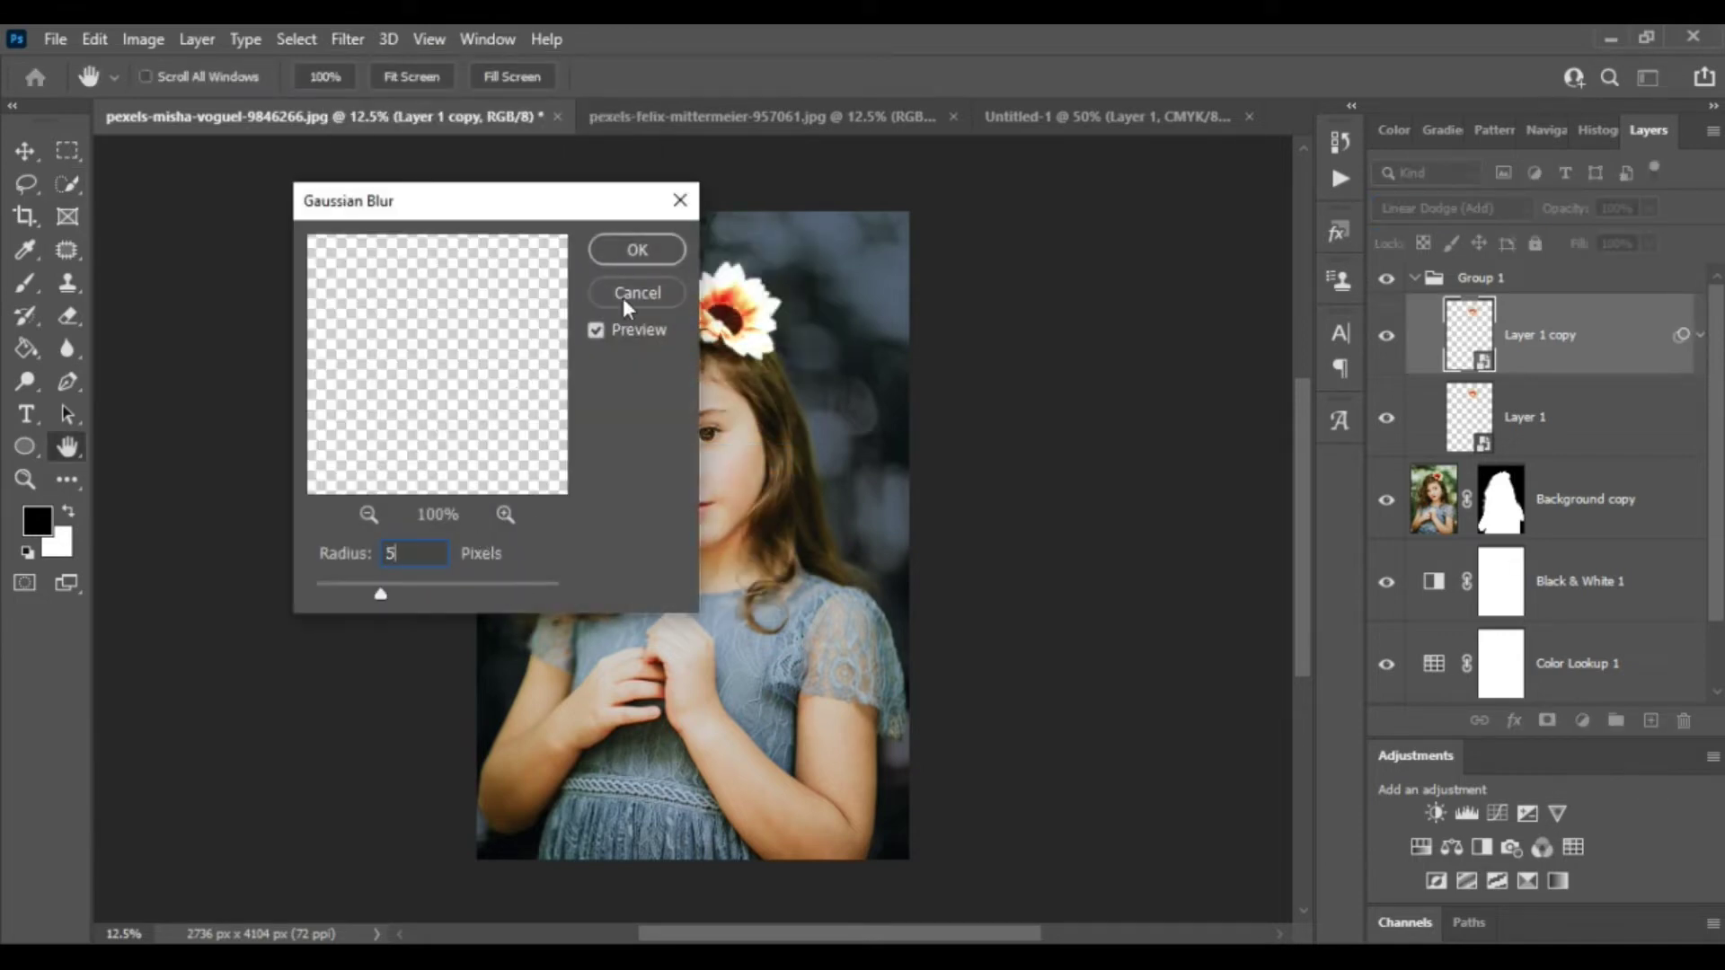
left_click(675, 249)
key("w")
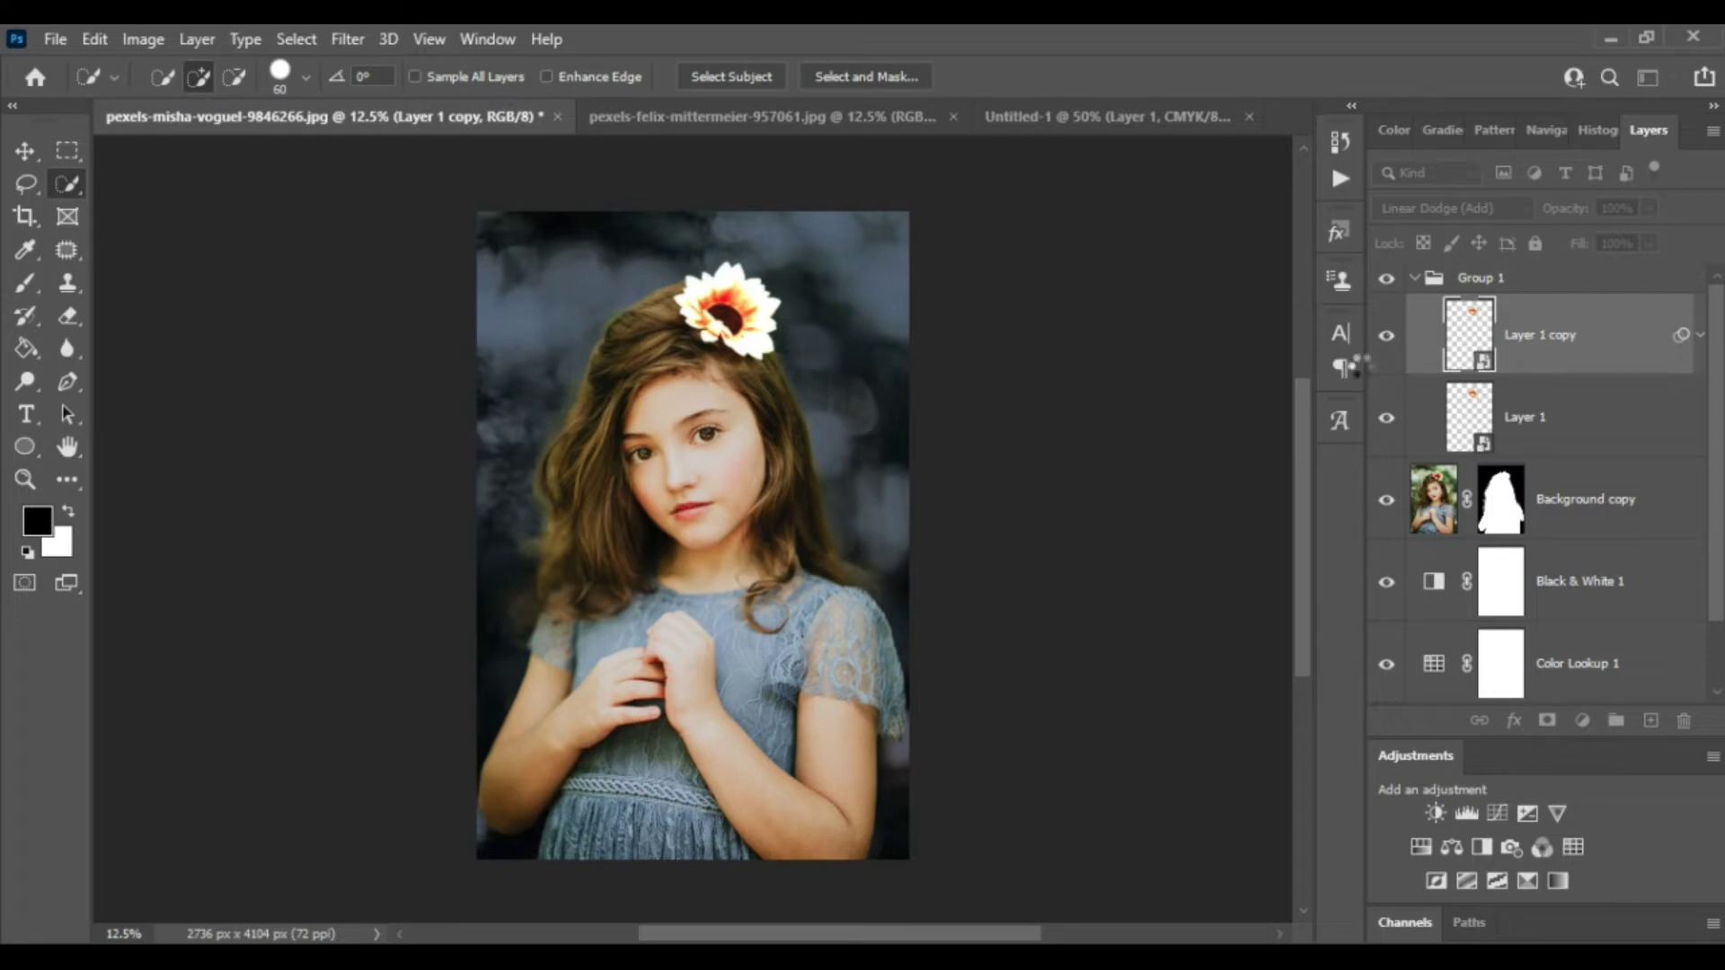
Add two more blurred copies with Gaussian Blur at 250 and 500 pixels
key("ctrl+j")
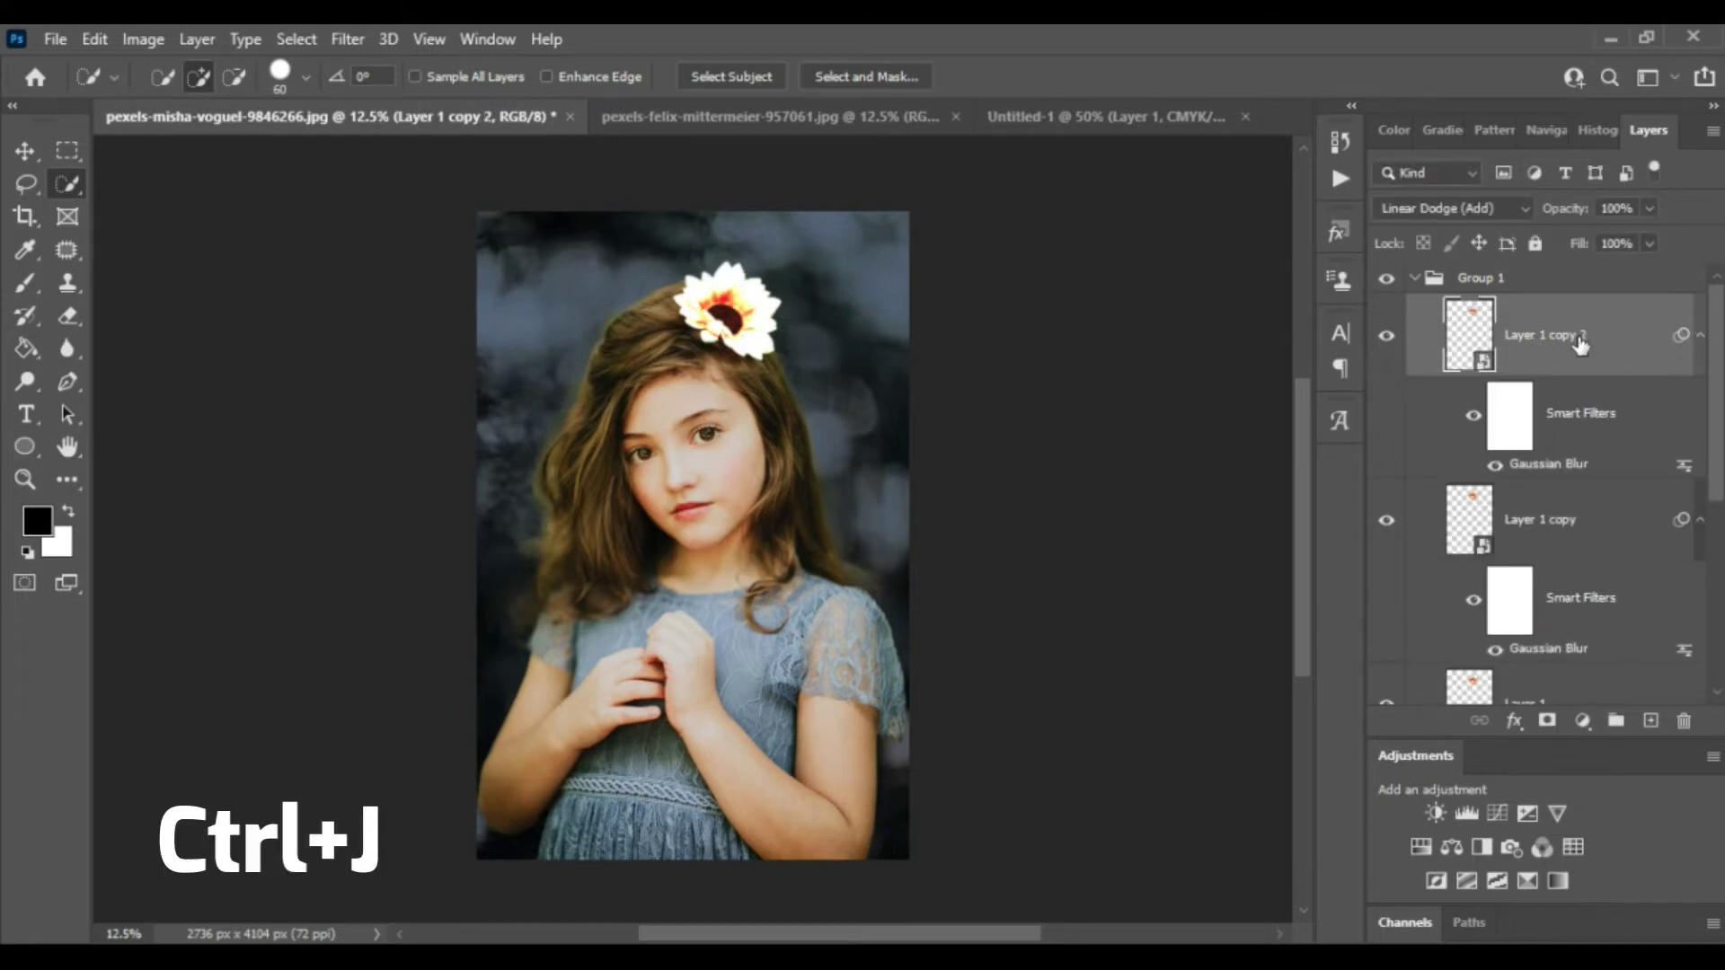
double_click(1561, 465)
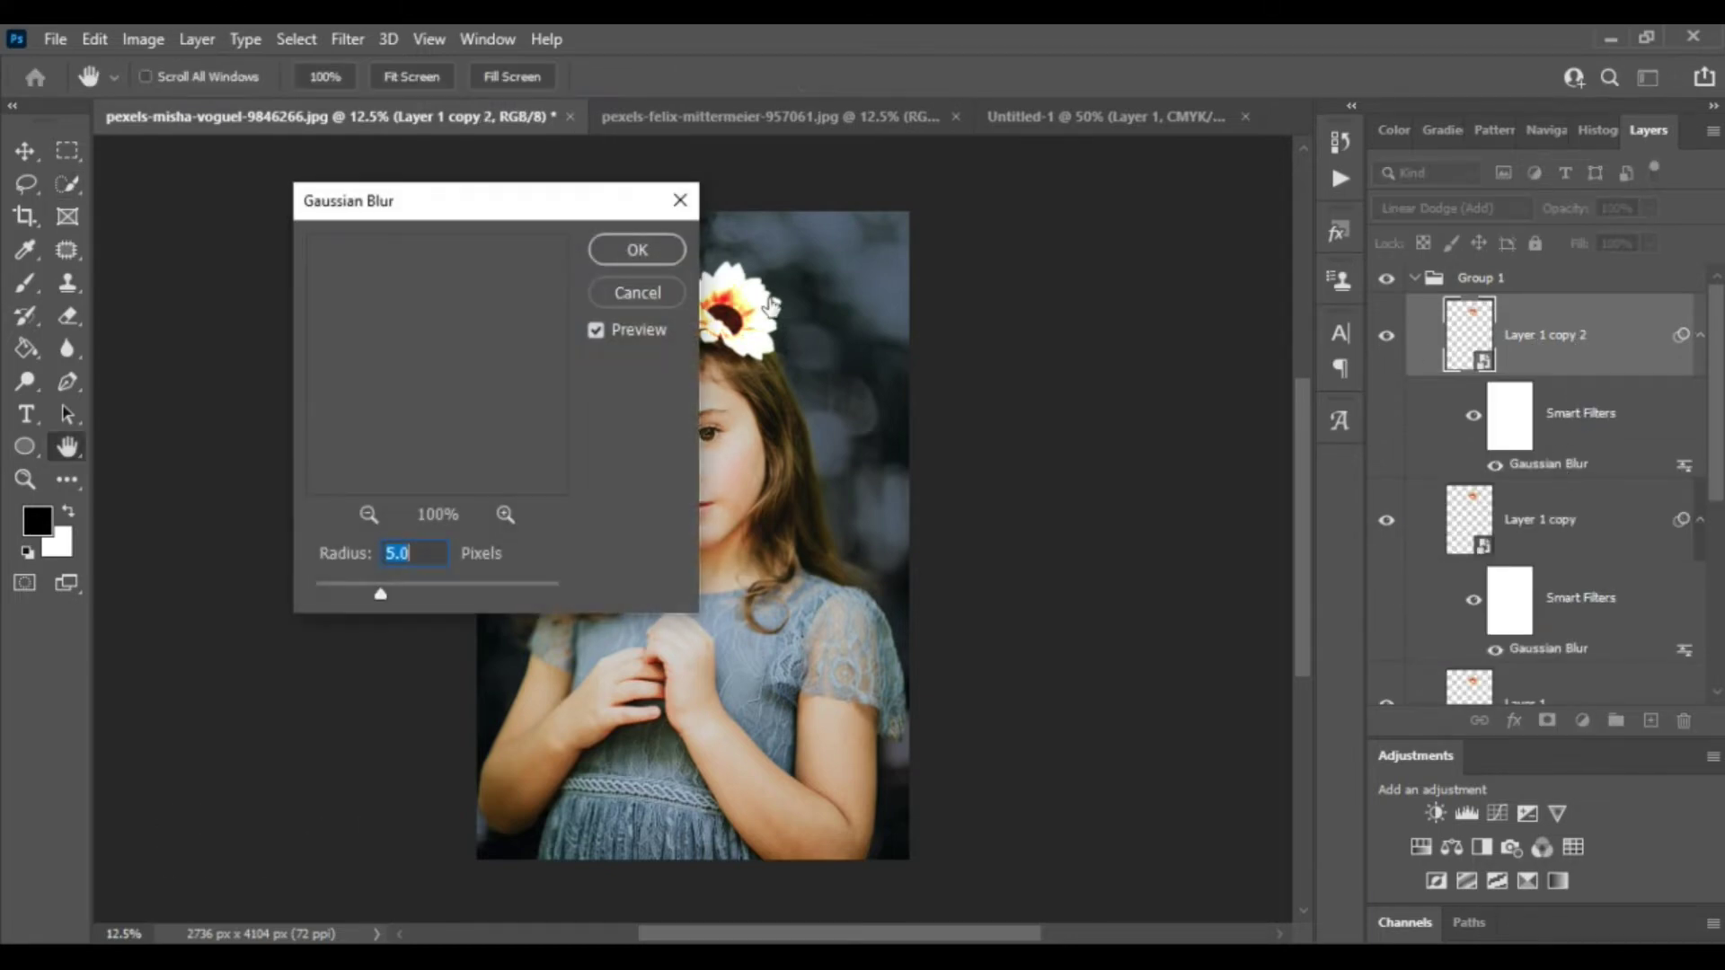
type("250")
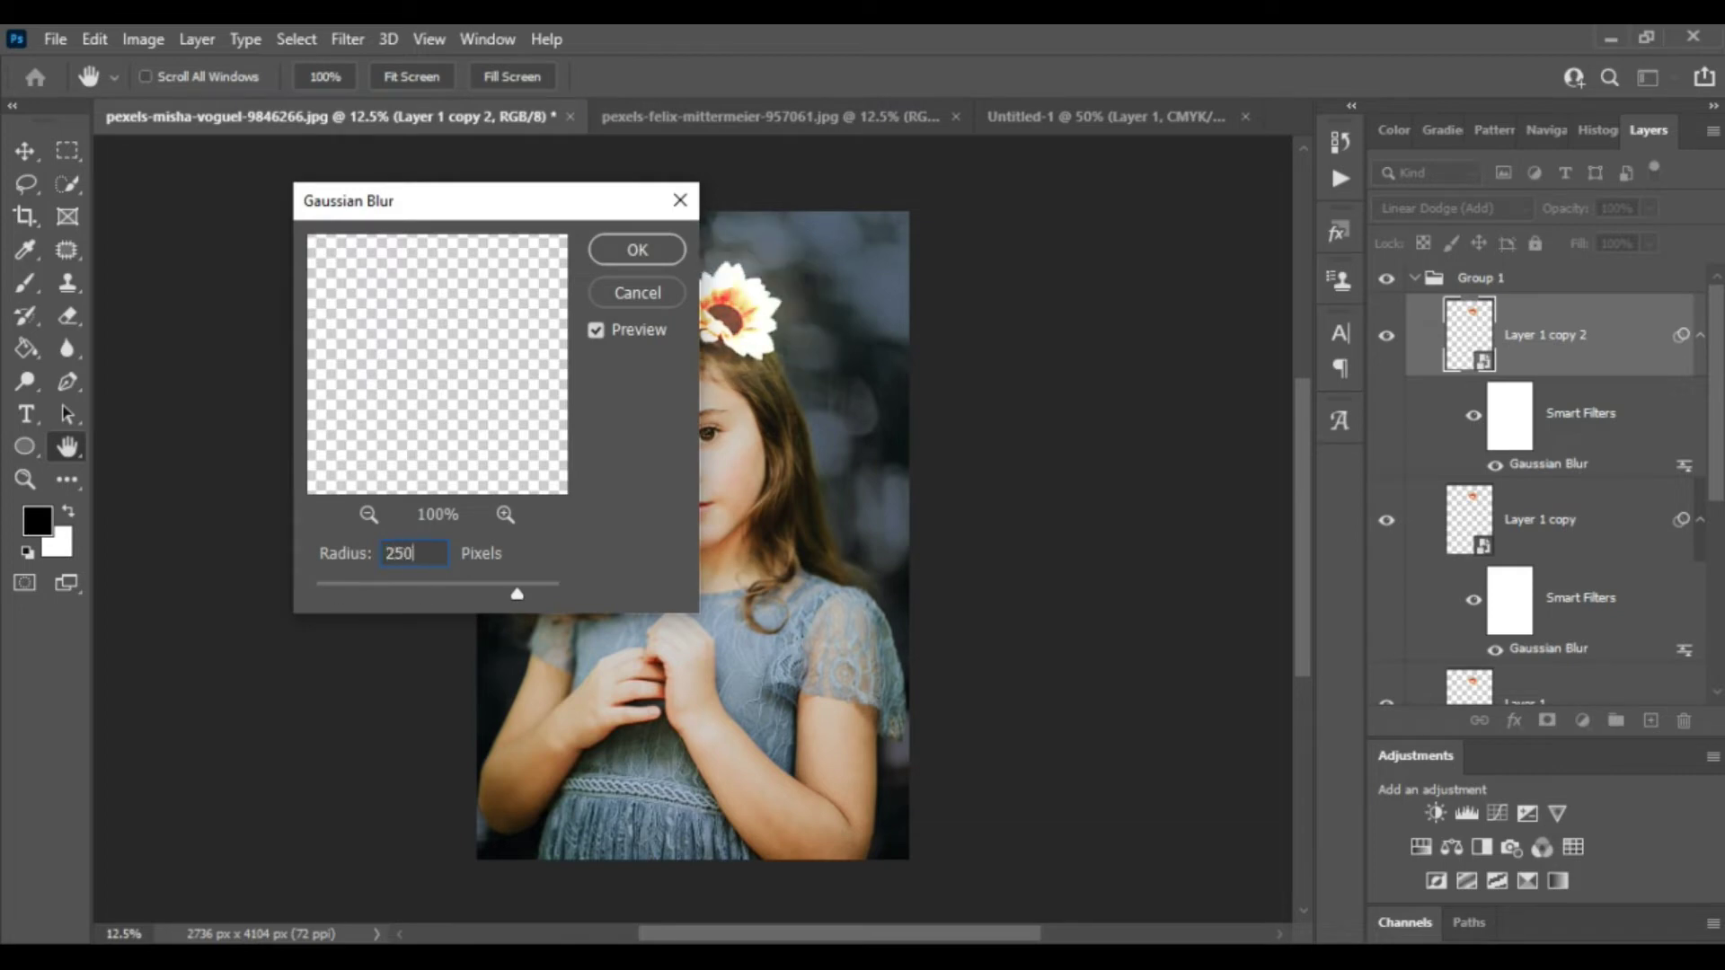
key("Return")
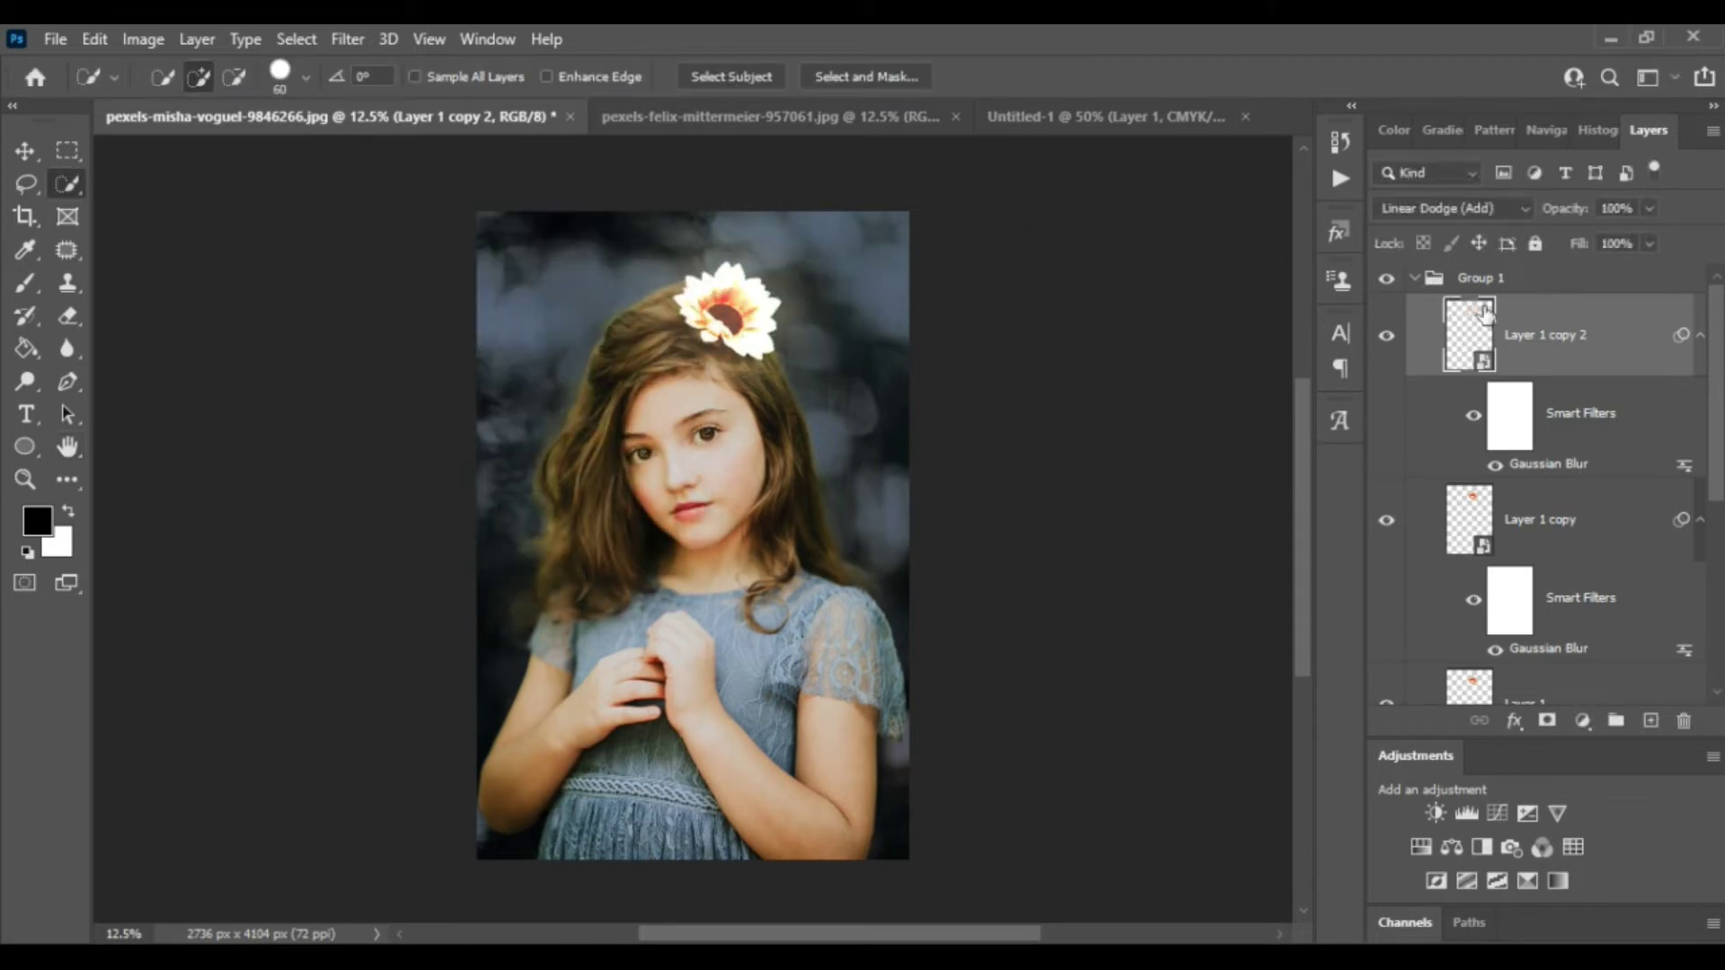
key("ctrl+j")
double_click(1574, 463)
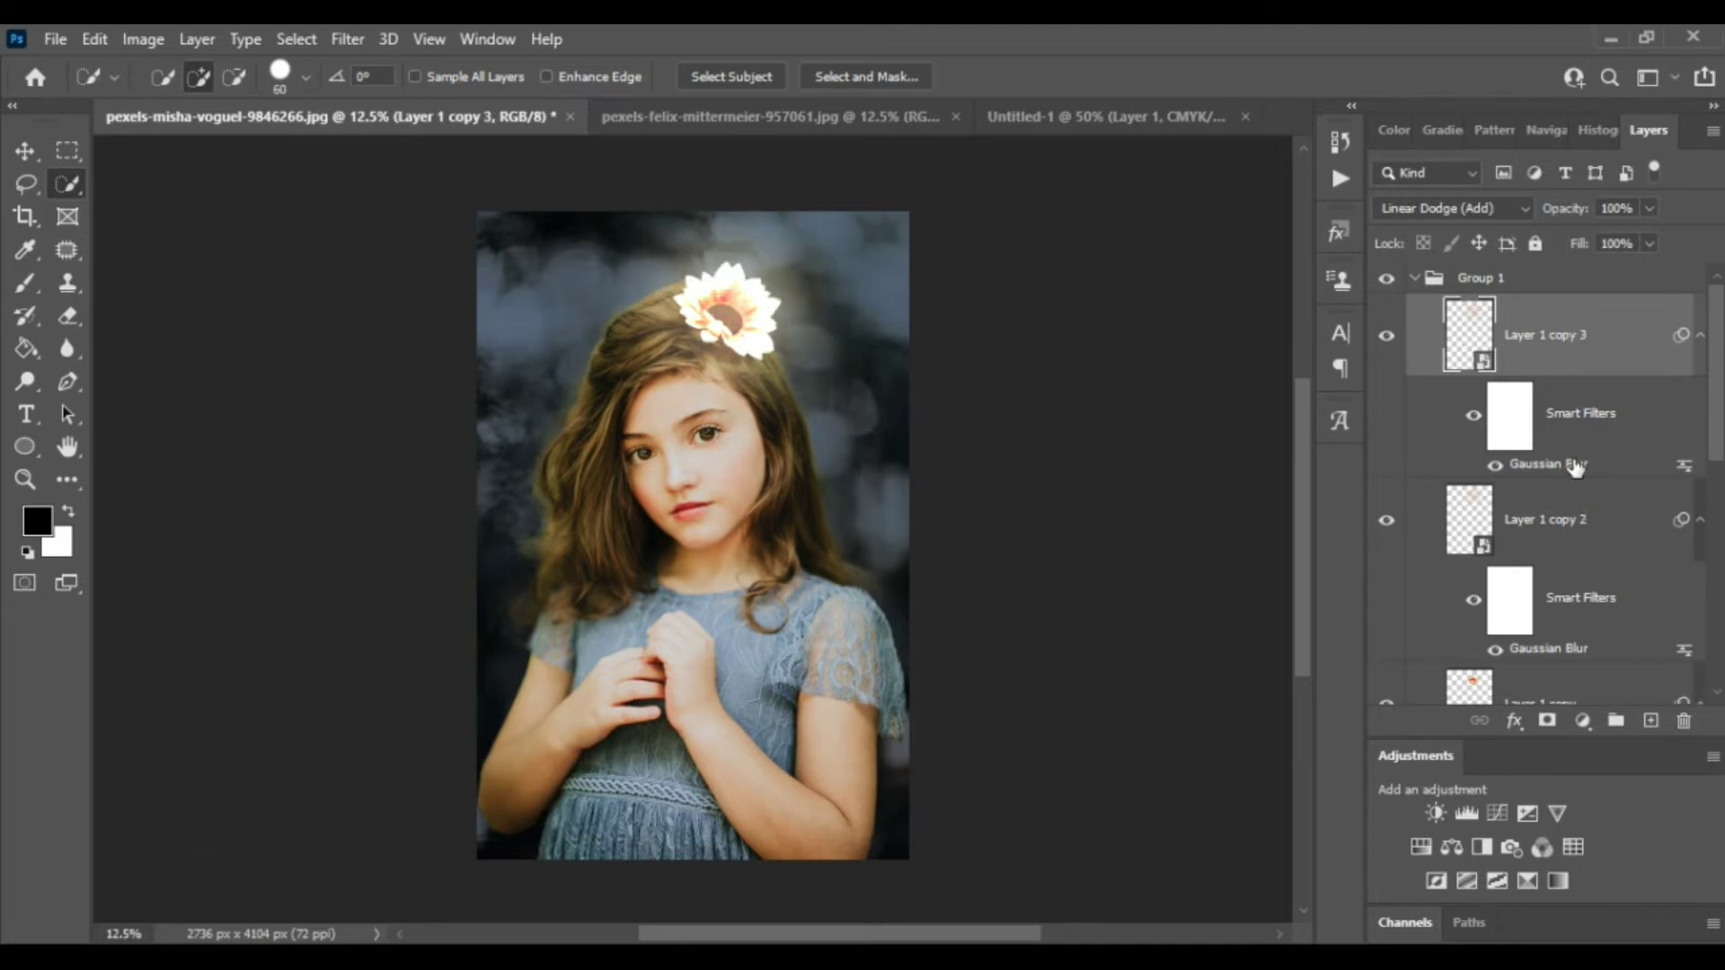
type("5")
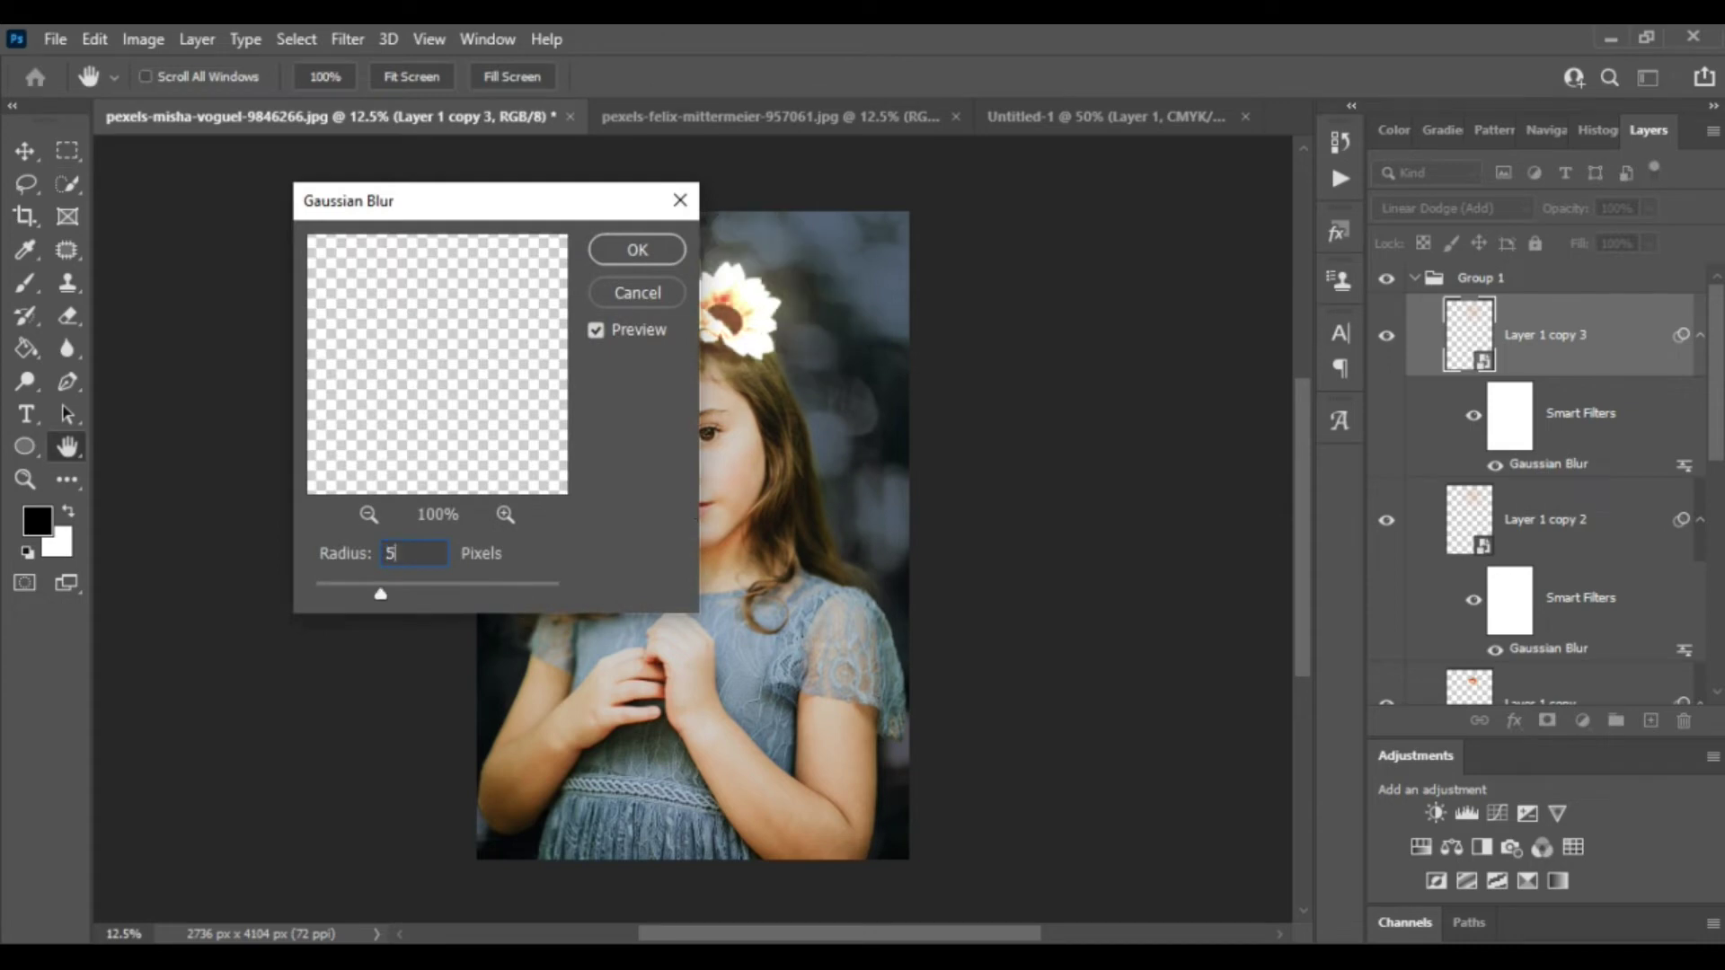
type("00")
key("Return")
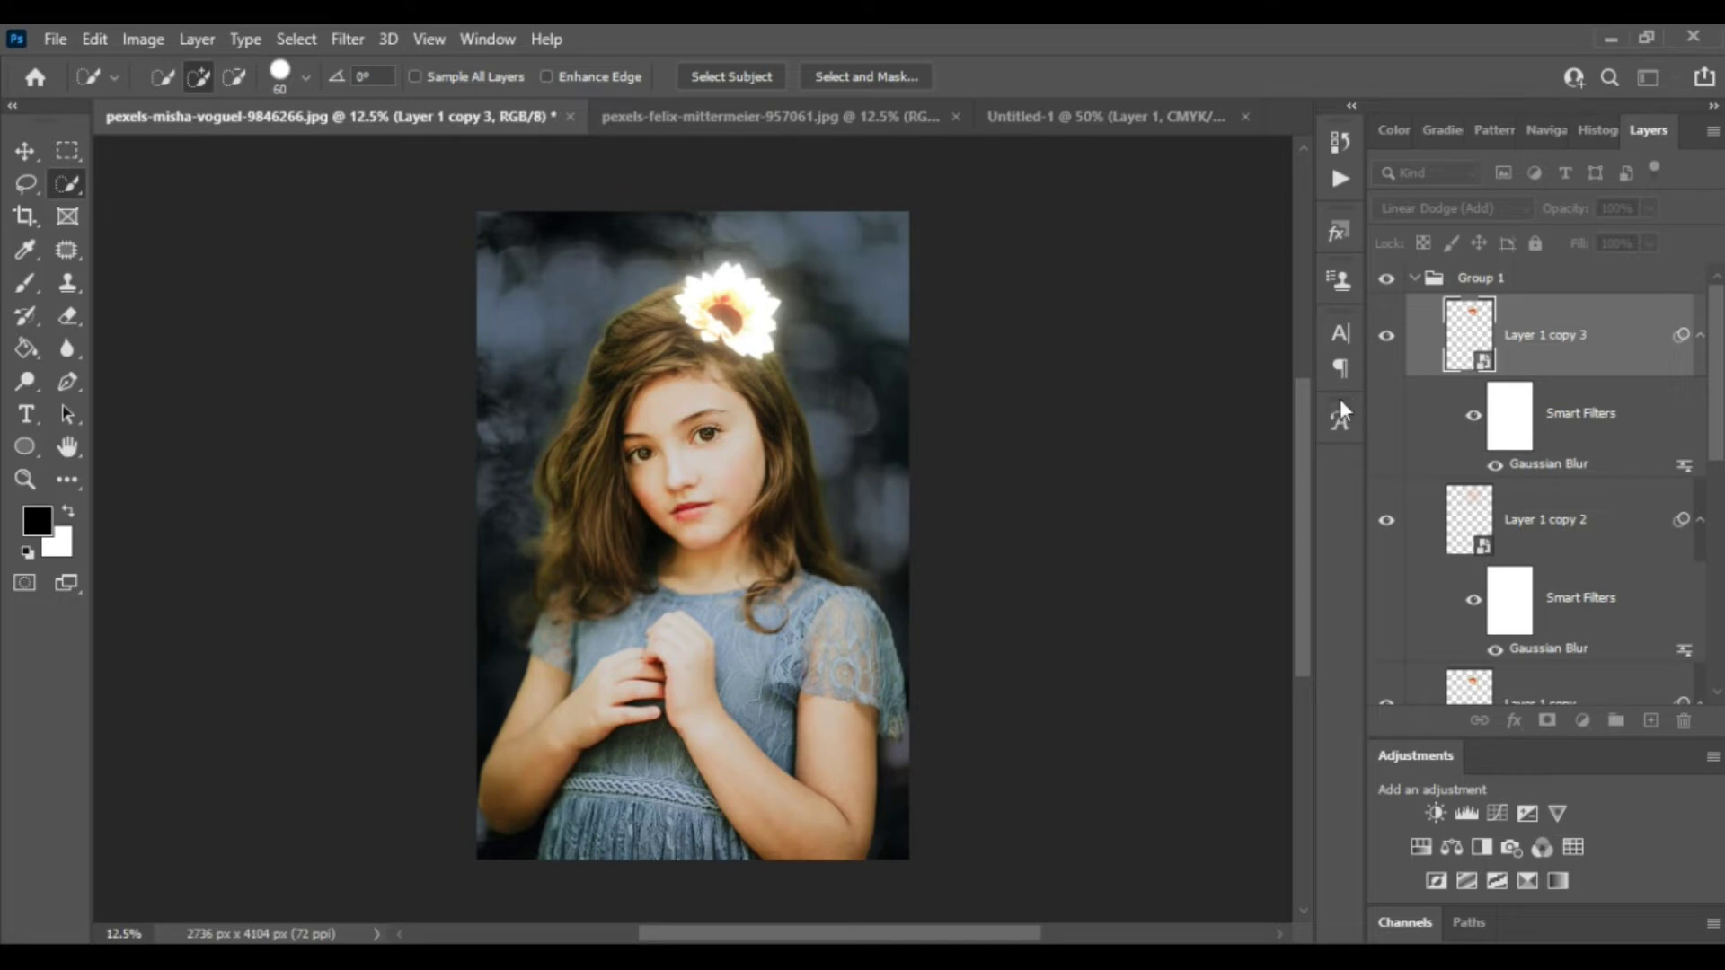
Collapse Group 1 and toggle its visibility to compare the glow
left_click(1416, 279)
left_click(1384, 283)
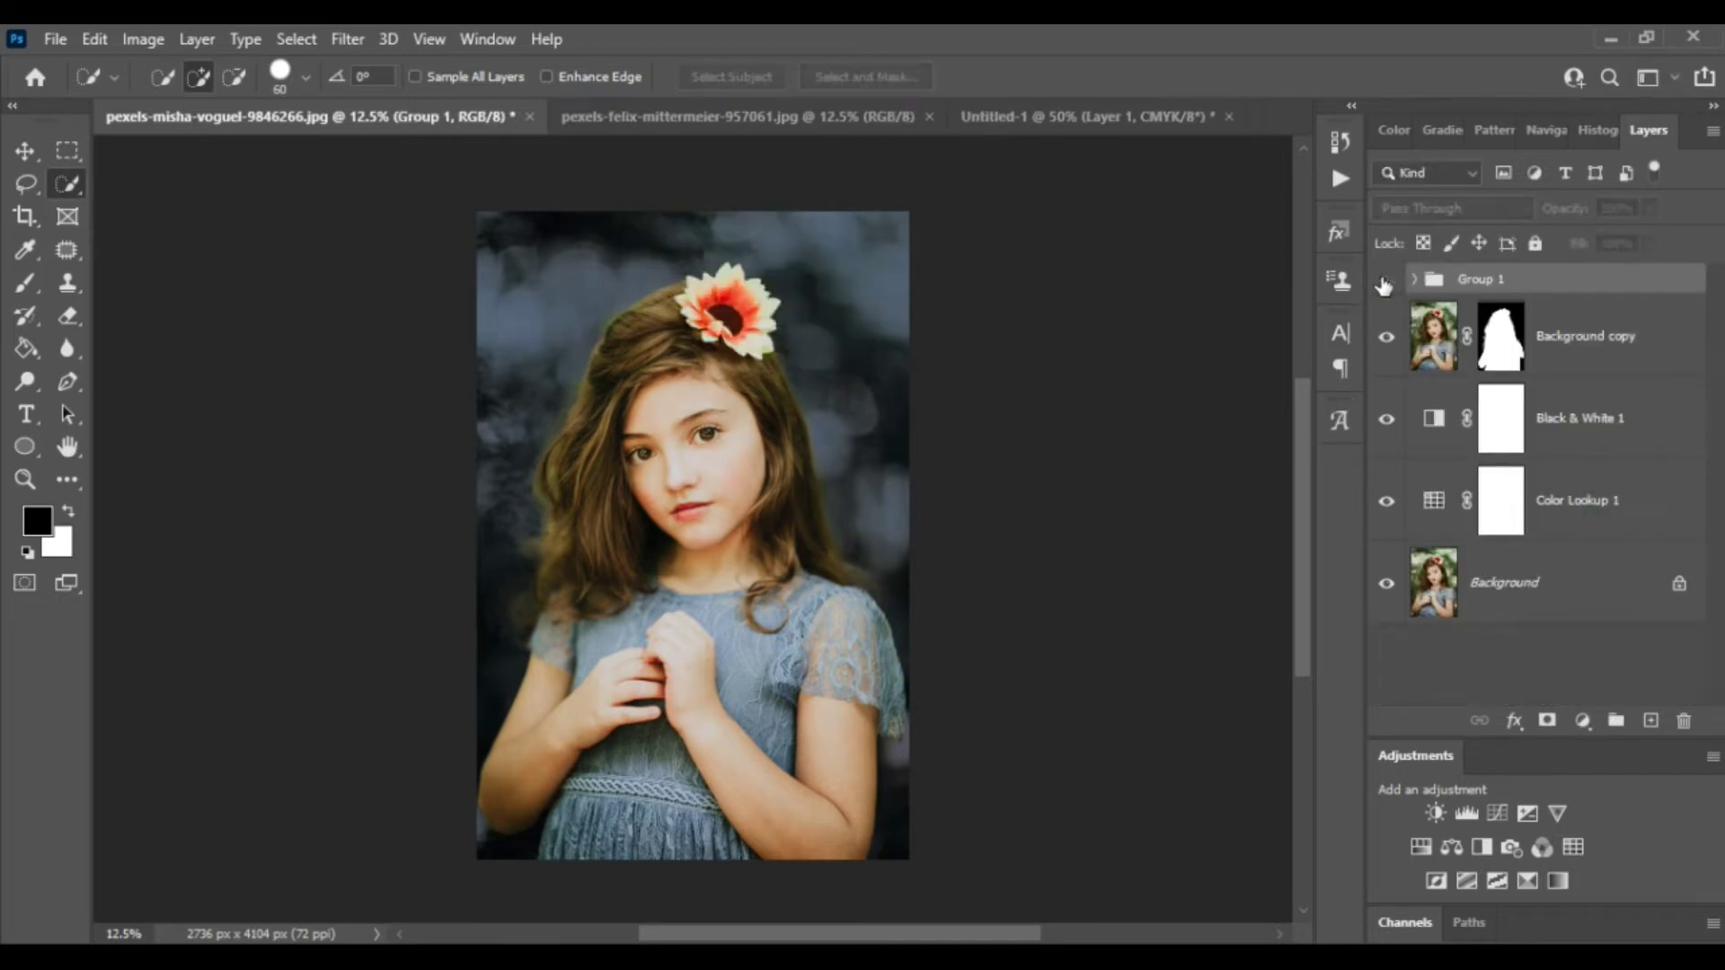
left_click(1386, 284)
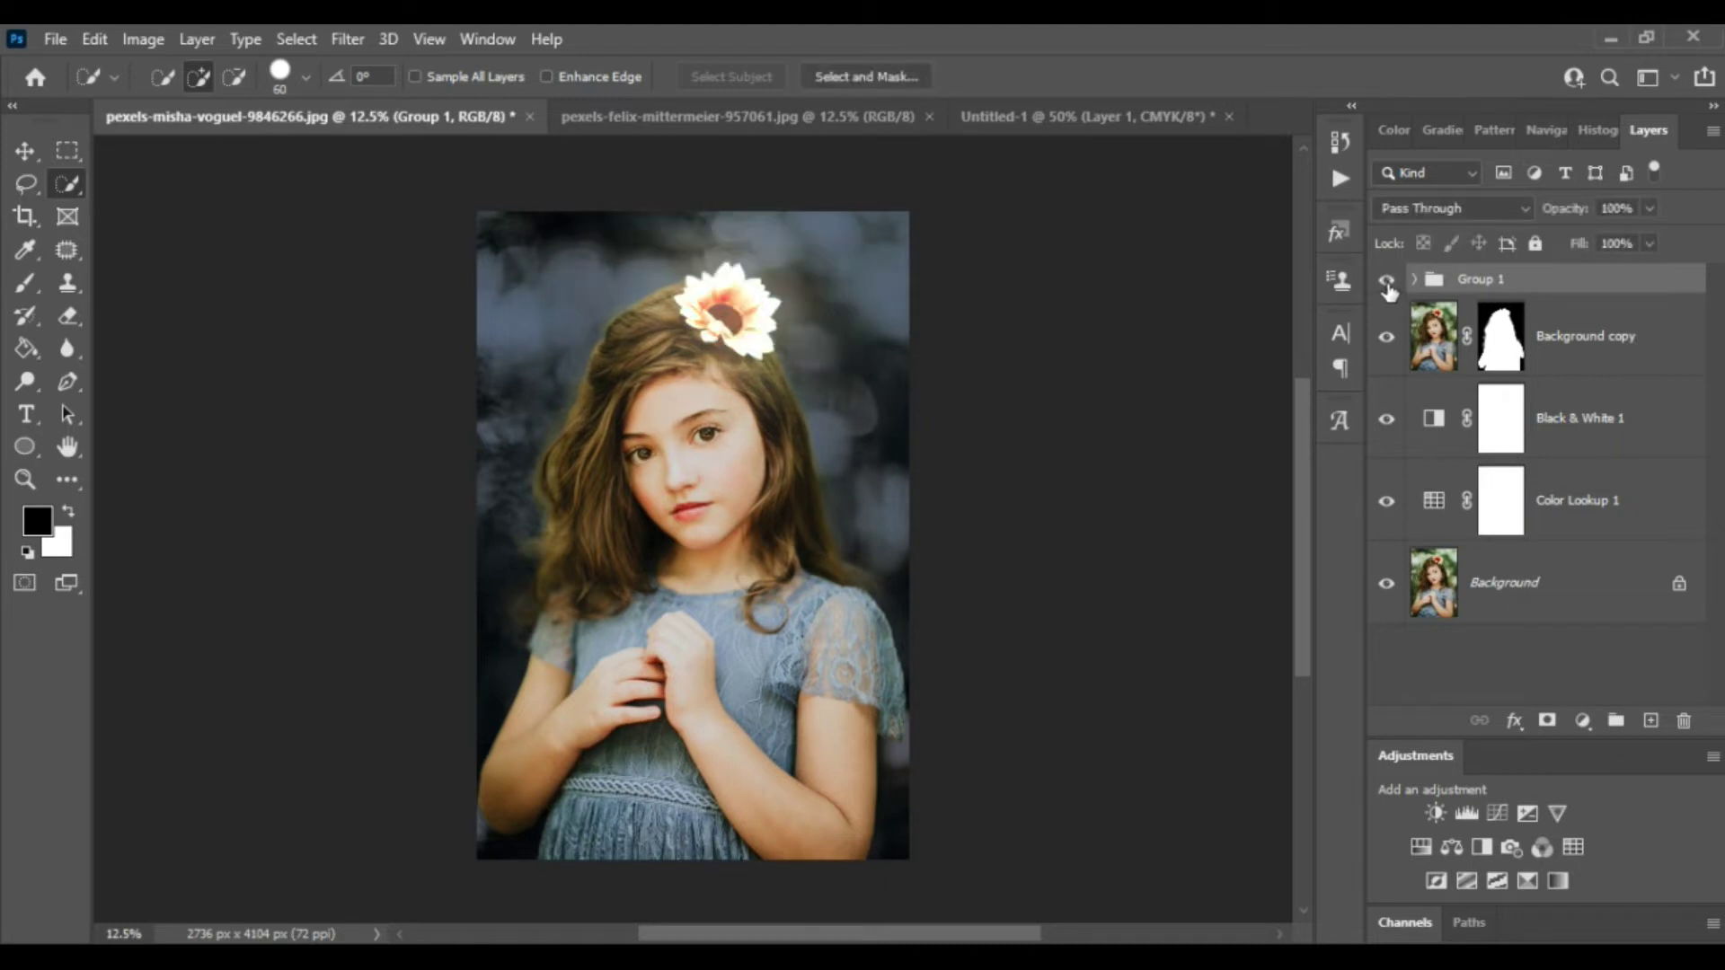
left_click(1595, 353)
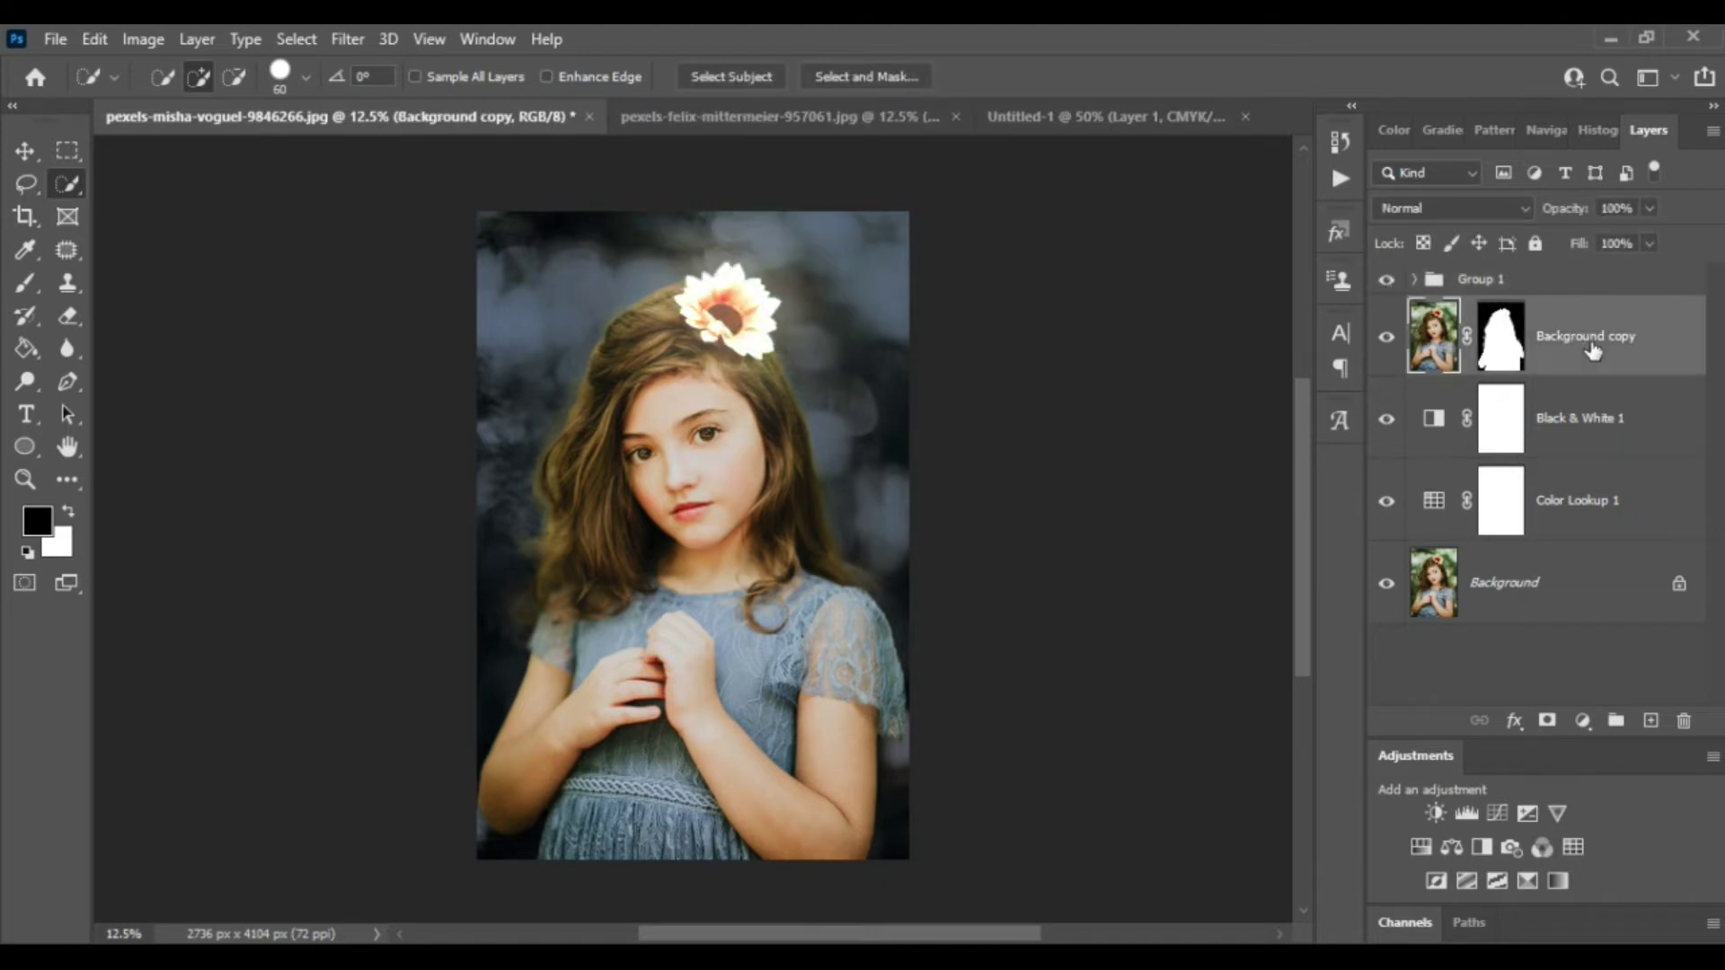
Add a Curves adjustment with the RGB midpoint pulled down to darken everything
left_click(1580, 722)
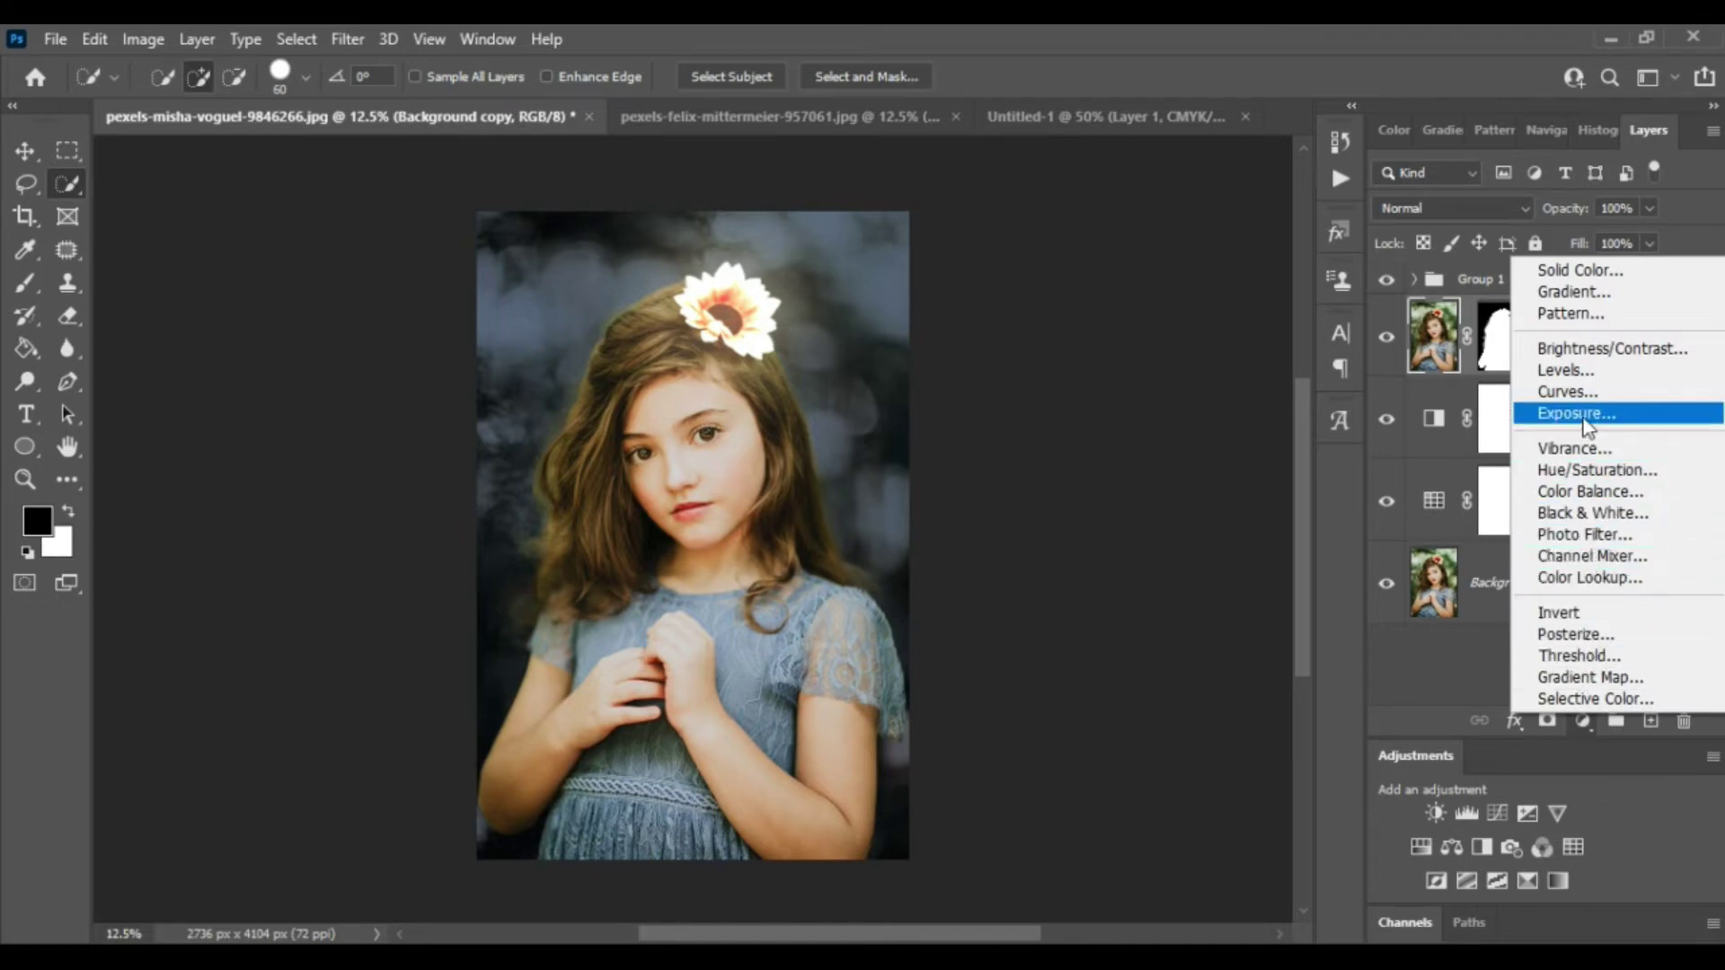
left_click(1610, 397)
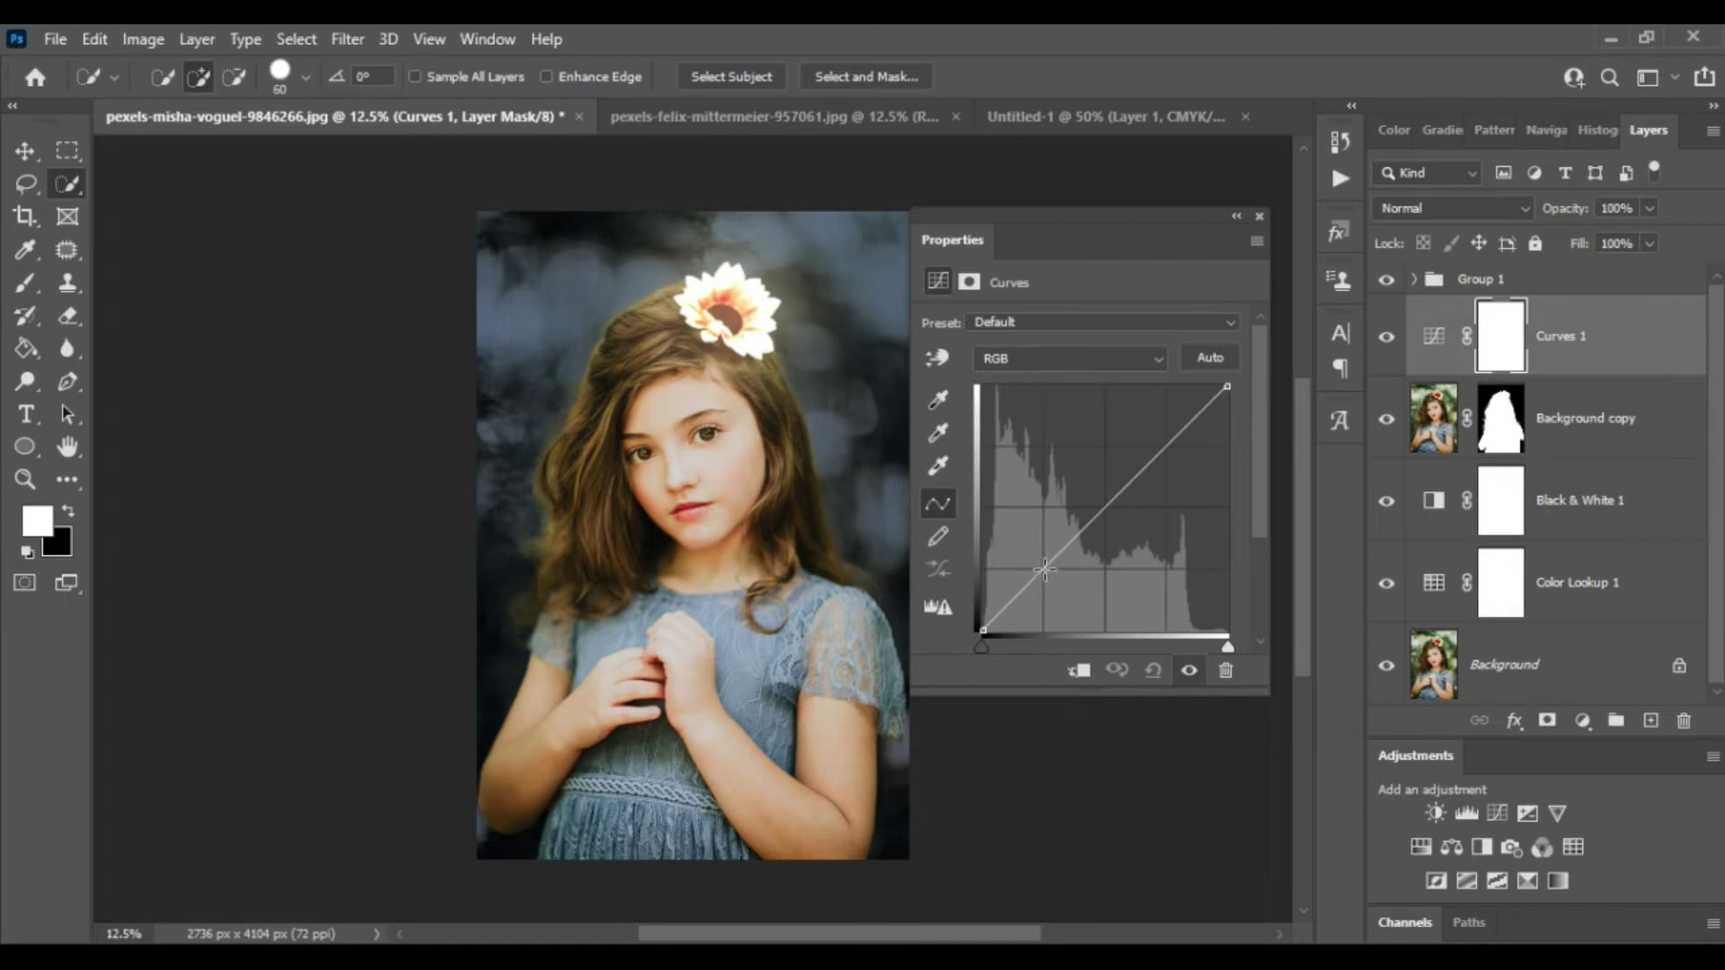
left_click_drag(1045, 570, 1064, 604)
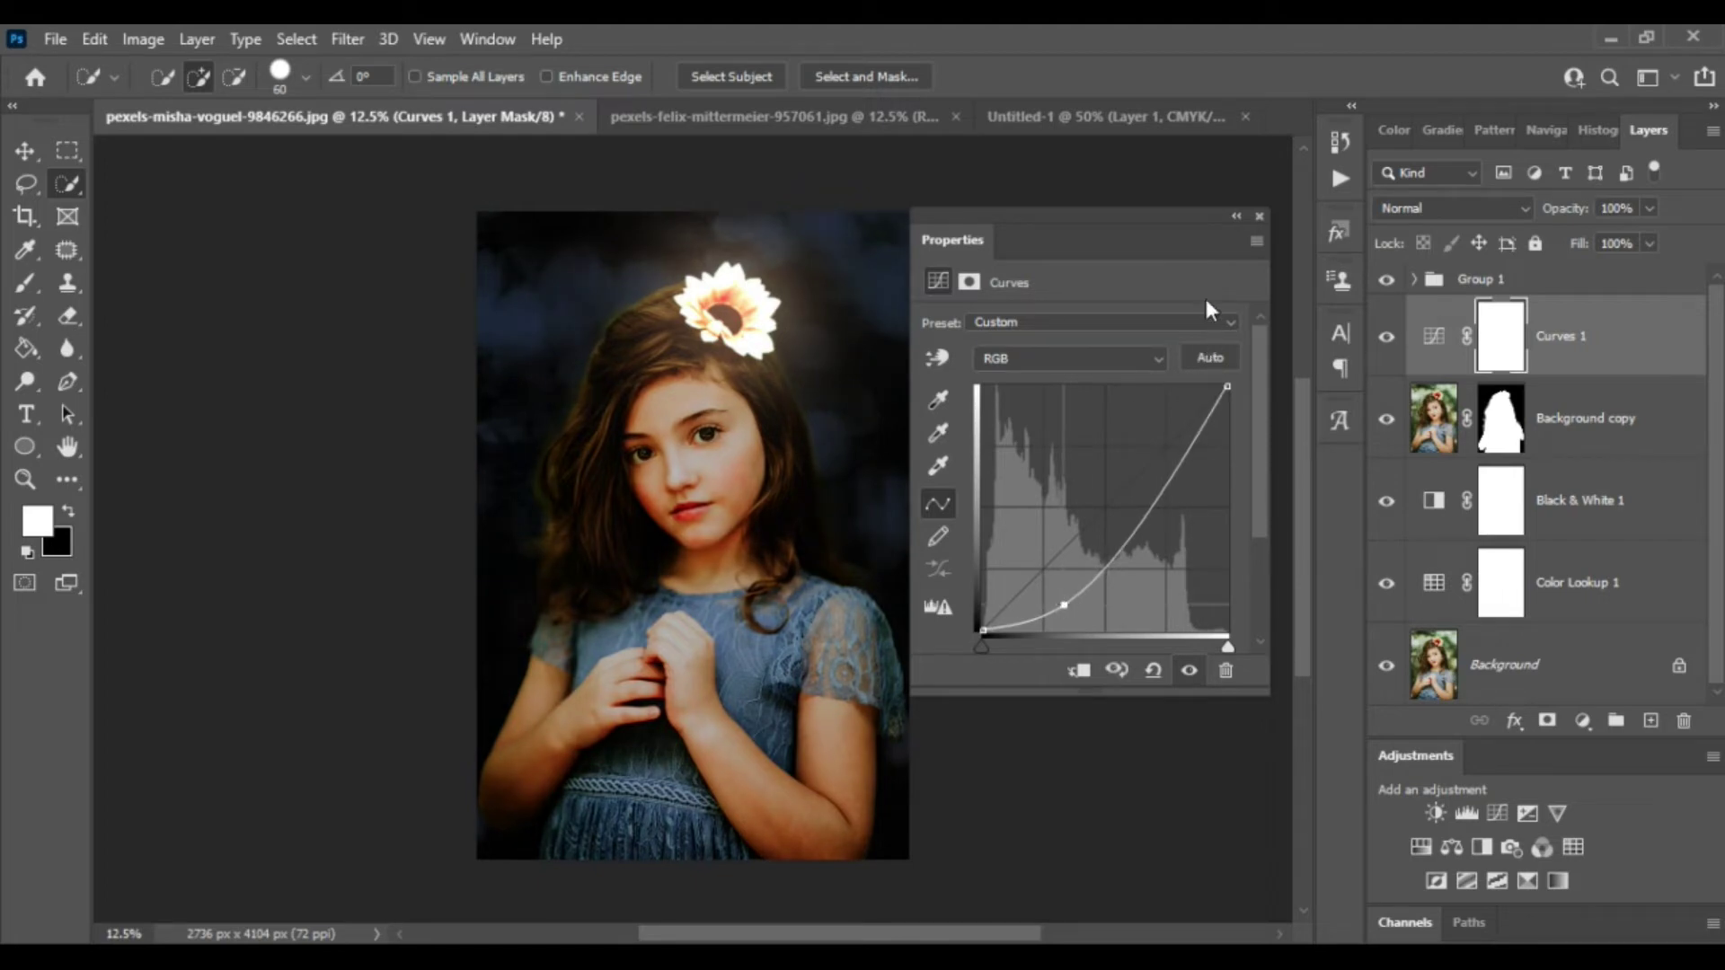
left_click(1260, 217)
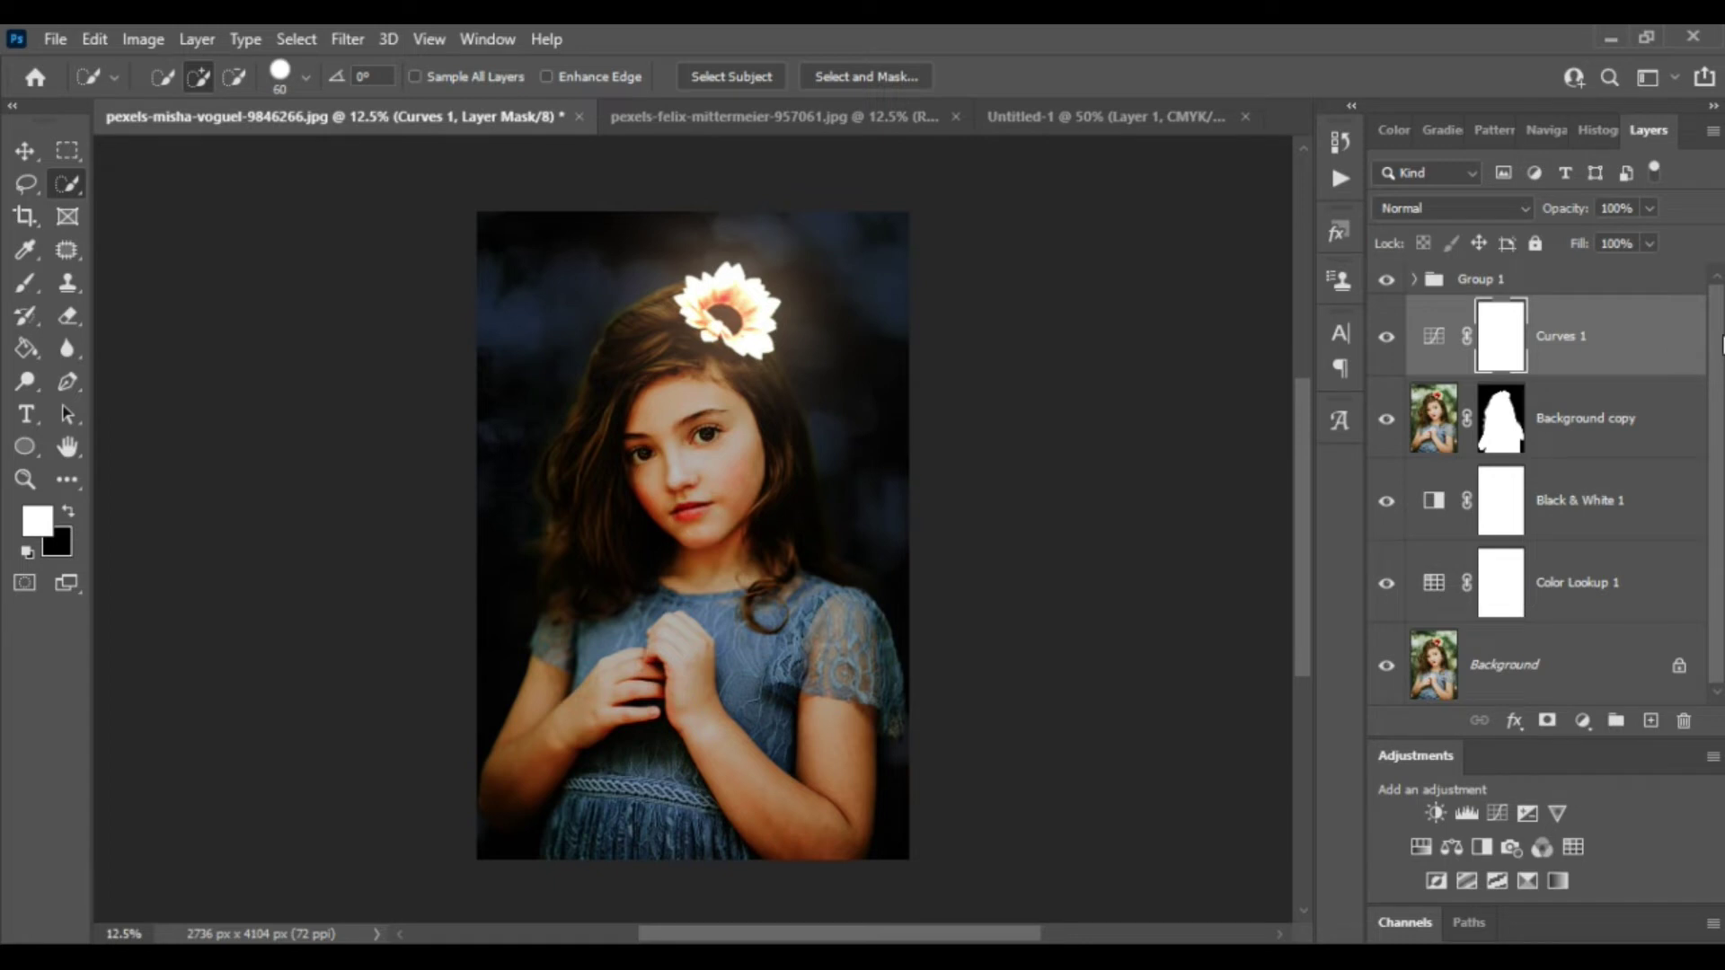
left_click(1603, 285)
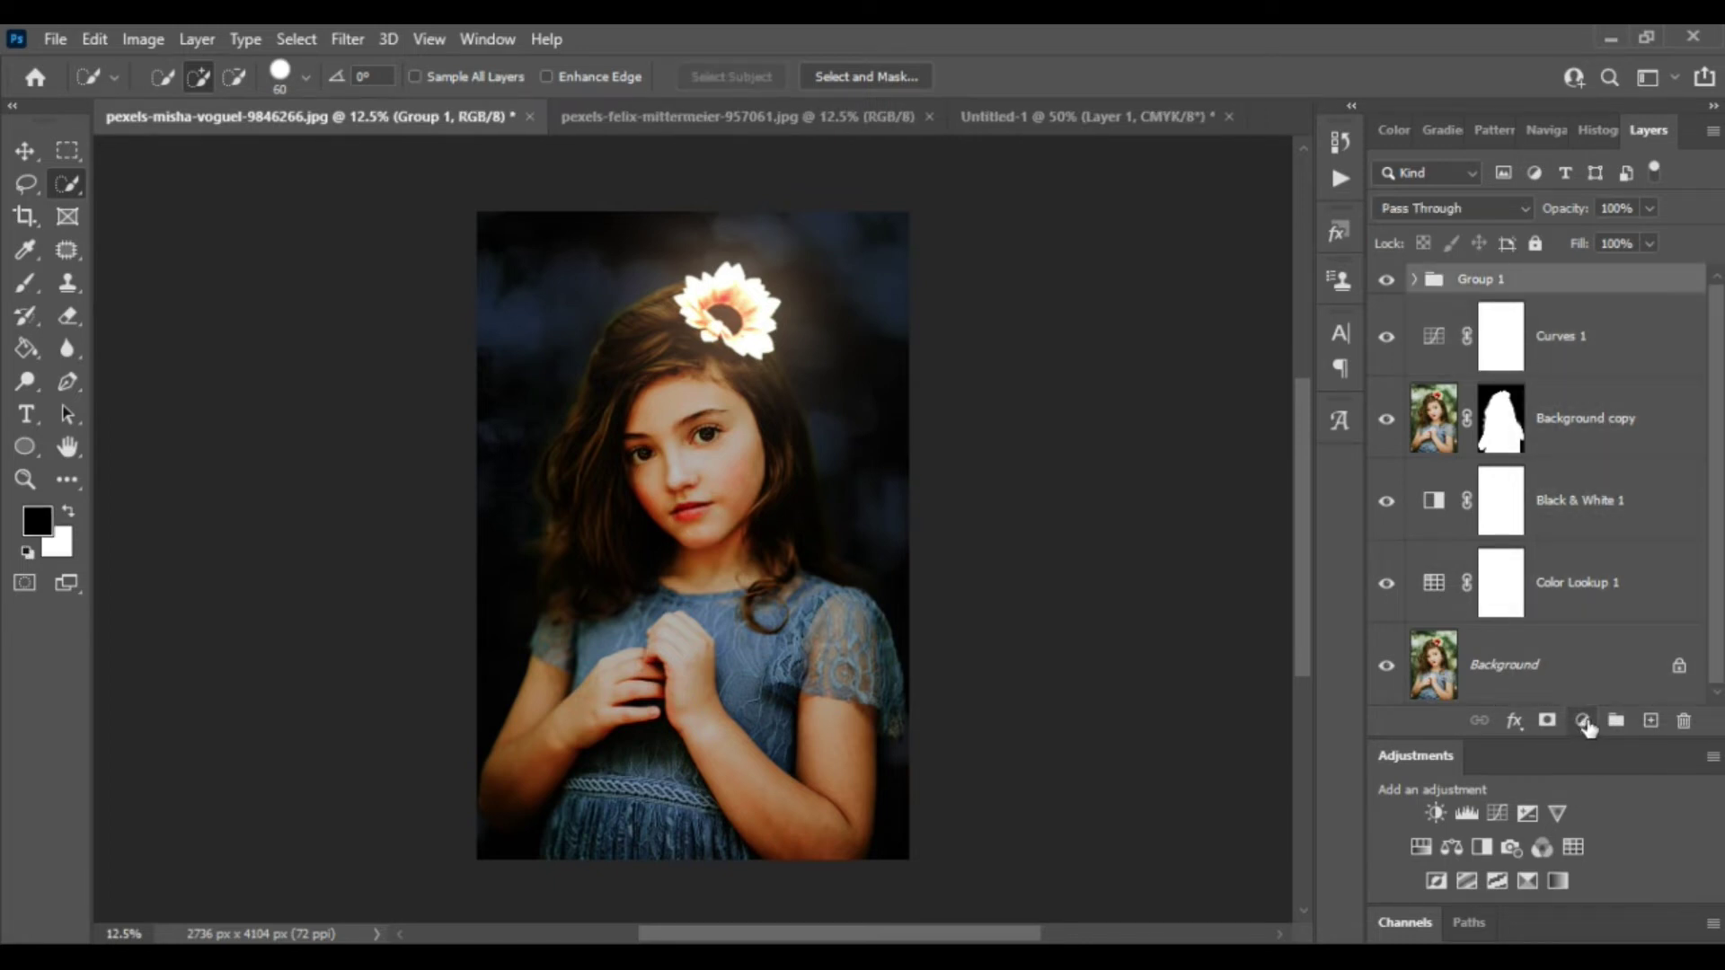
Add a colorized Hue/Saturation clipped to Group 1, Hue about 33, Saturation 95
left_click(1584, 721)
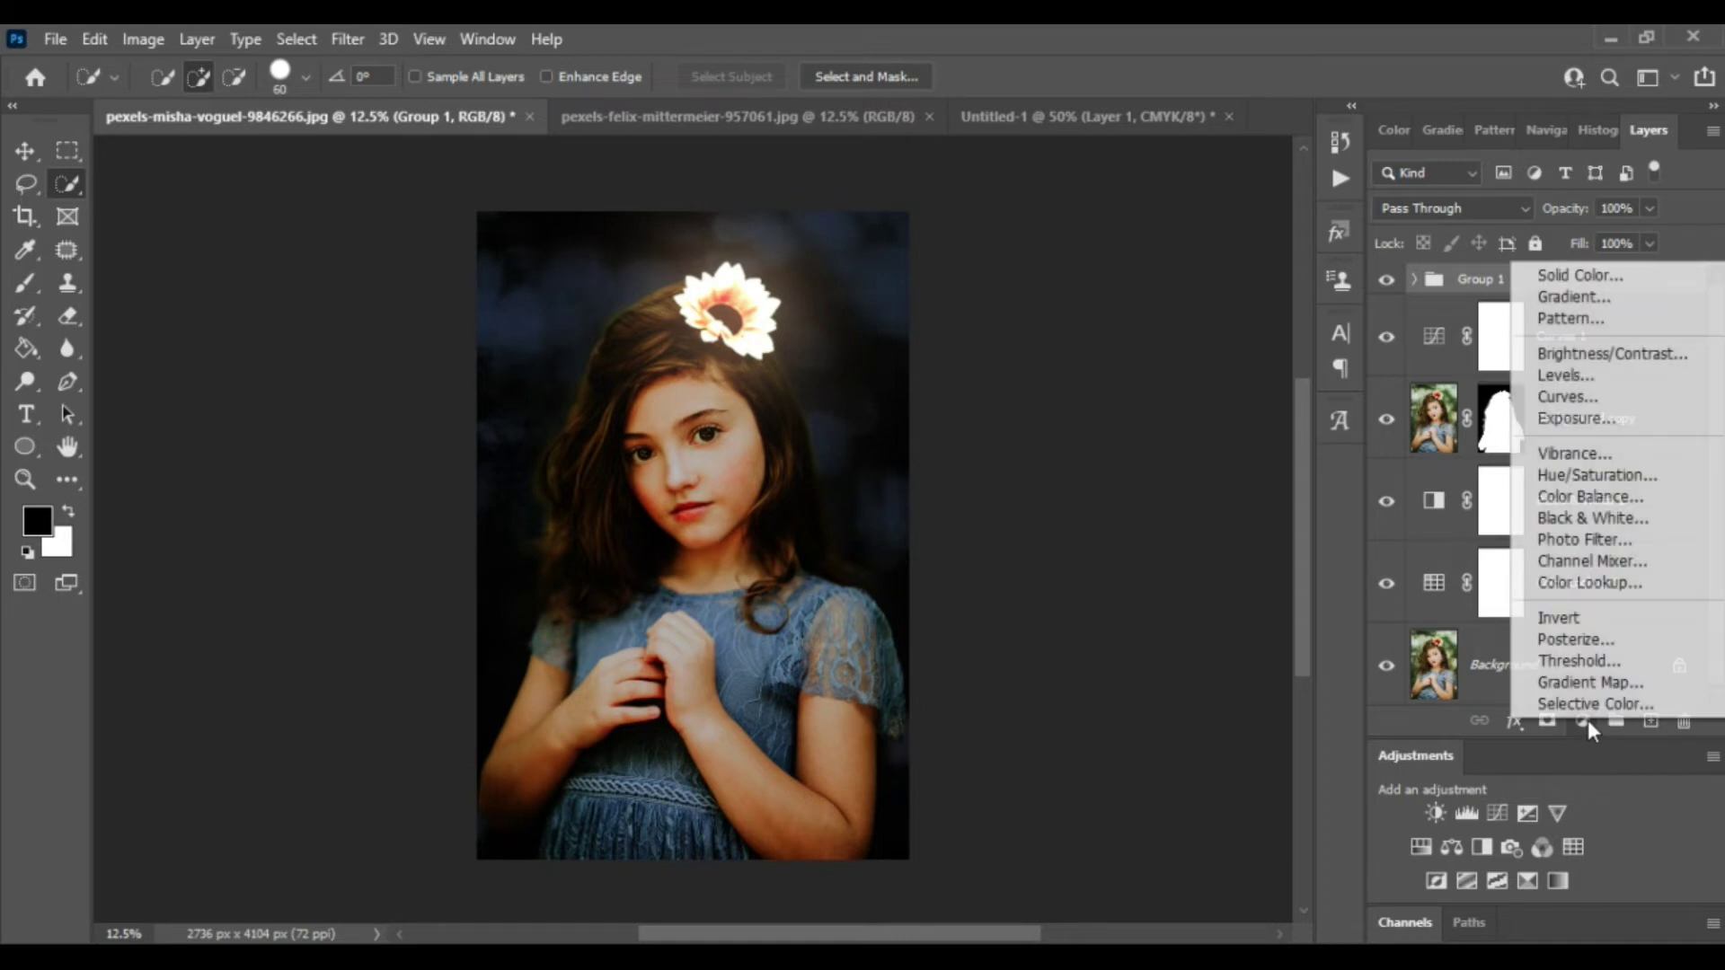
left_click(1624, 485)
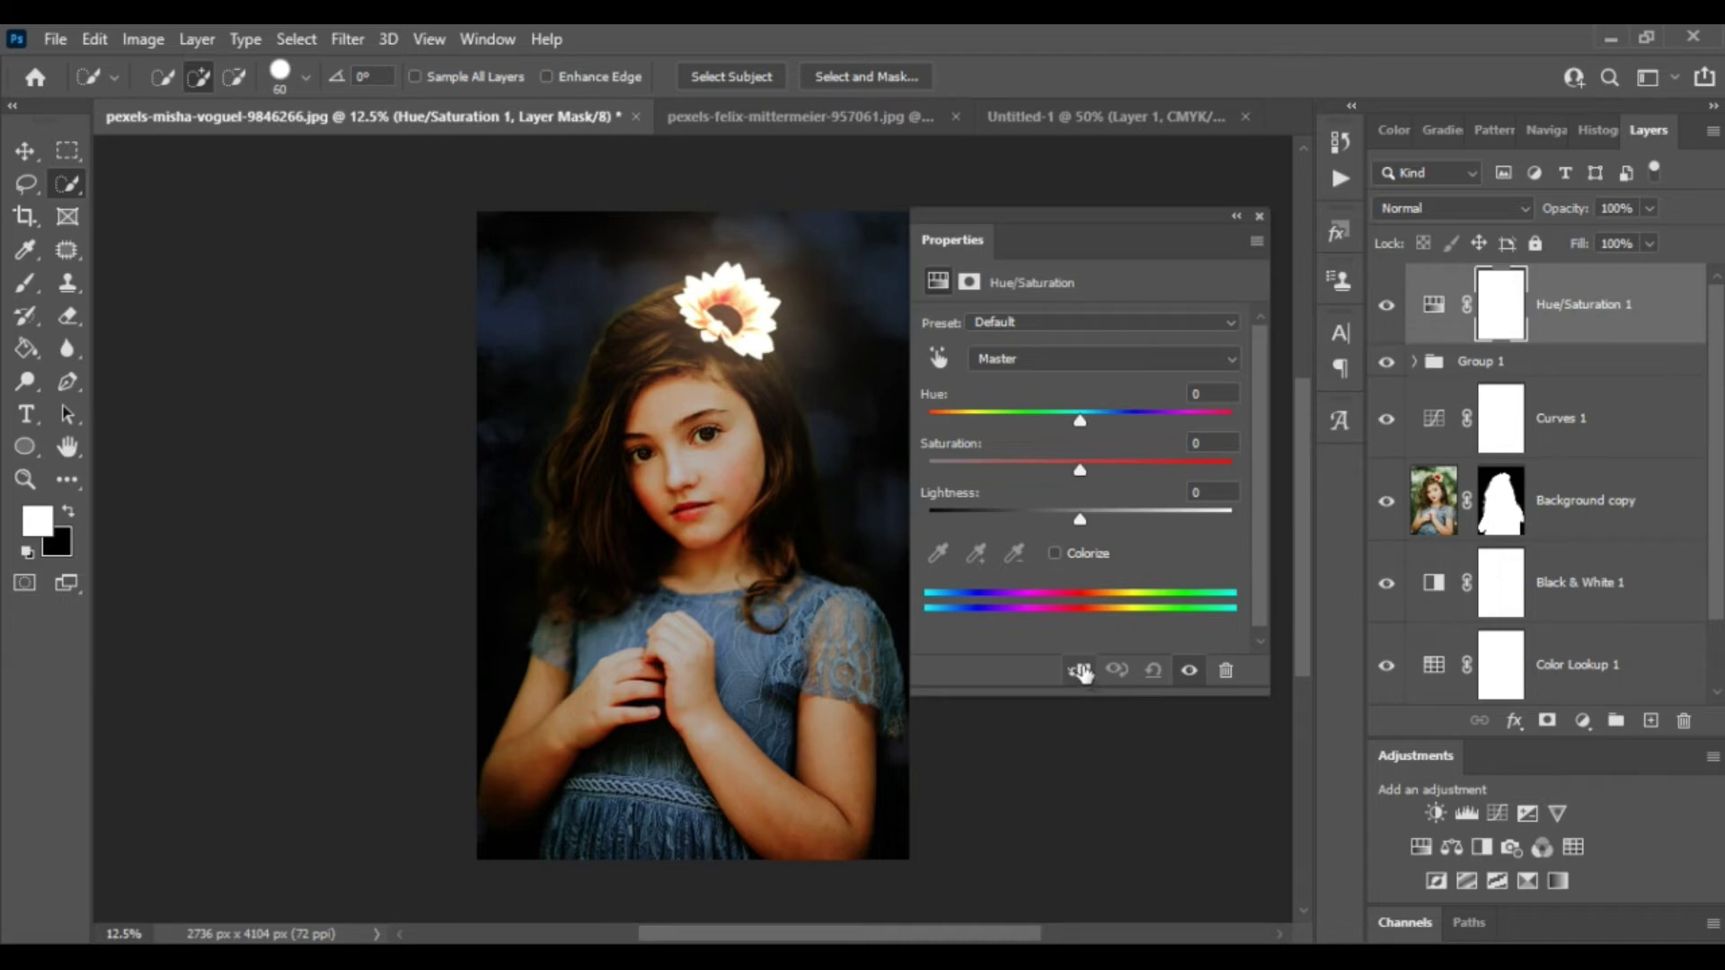
left_click(1055, 553)
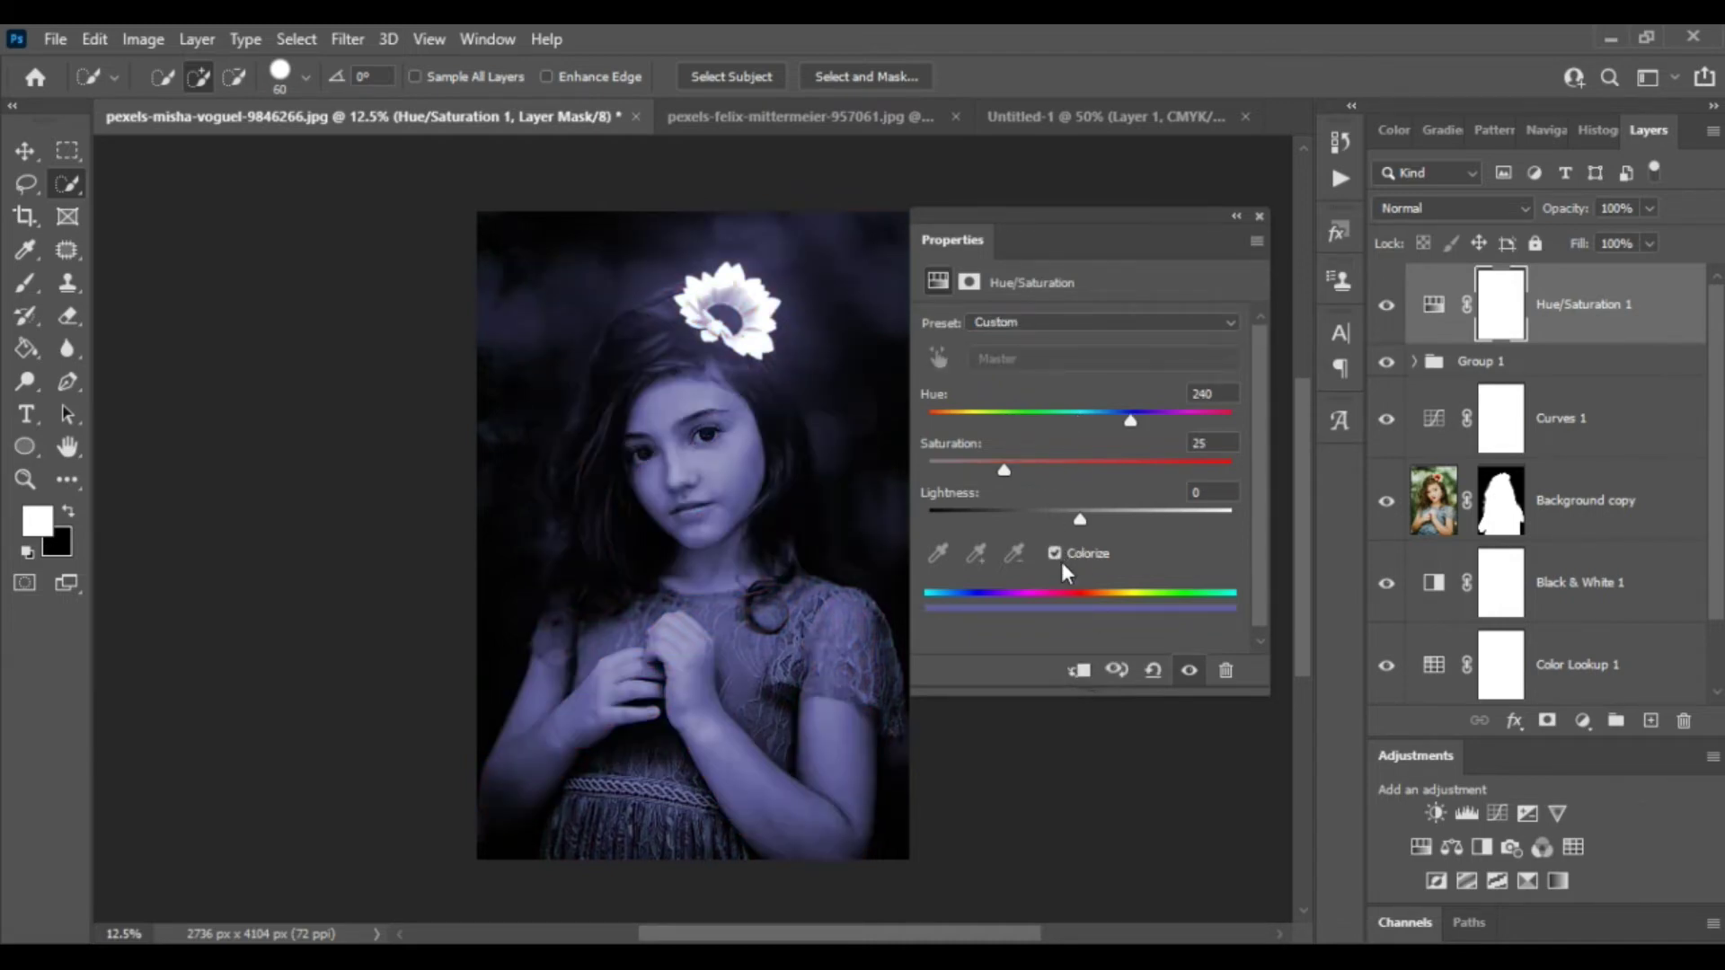
left_click(1082, 674)
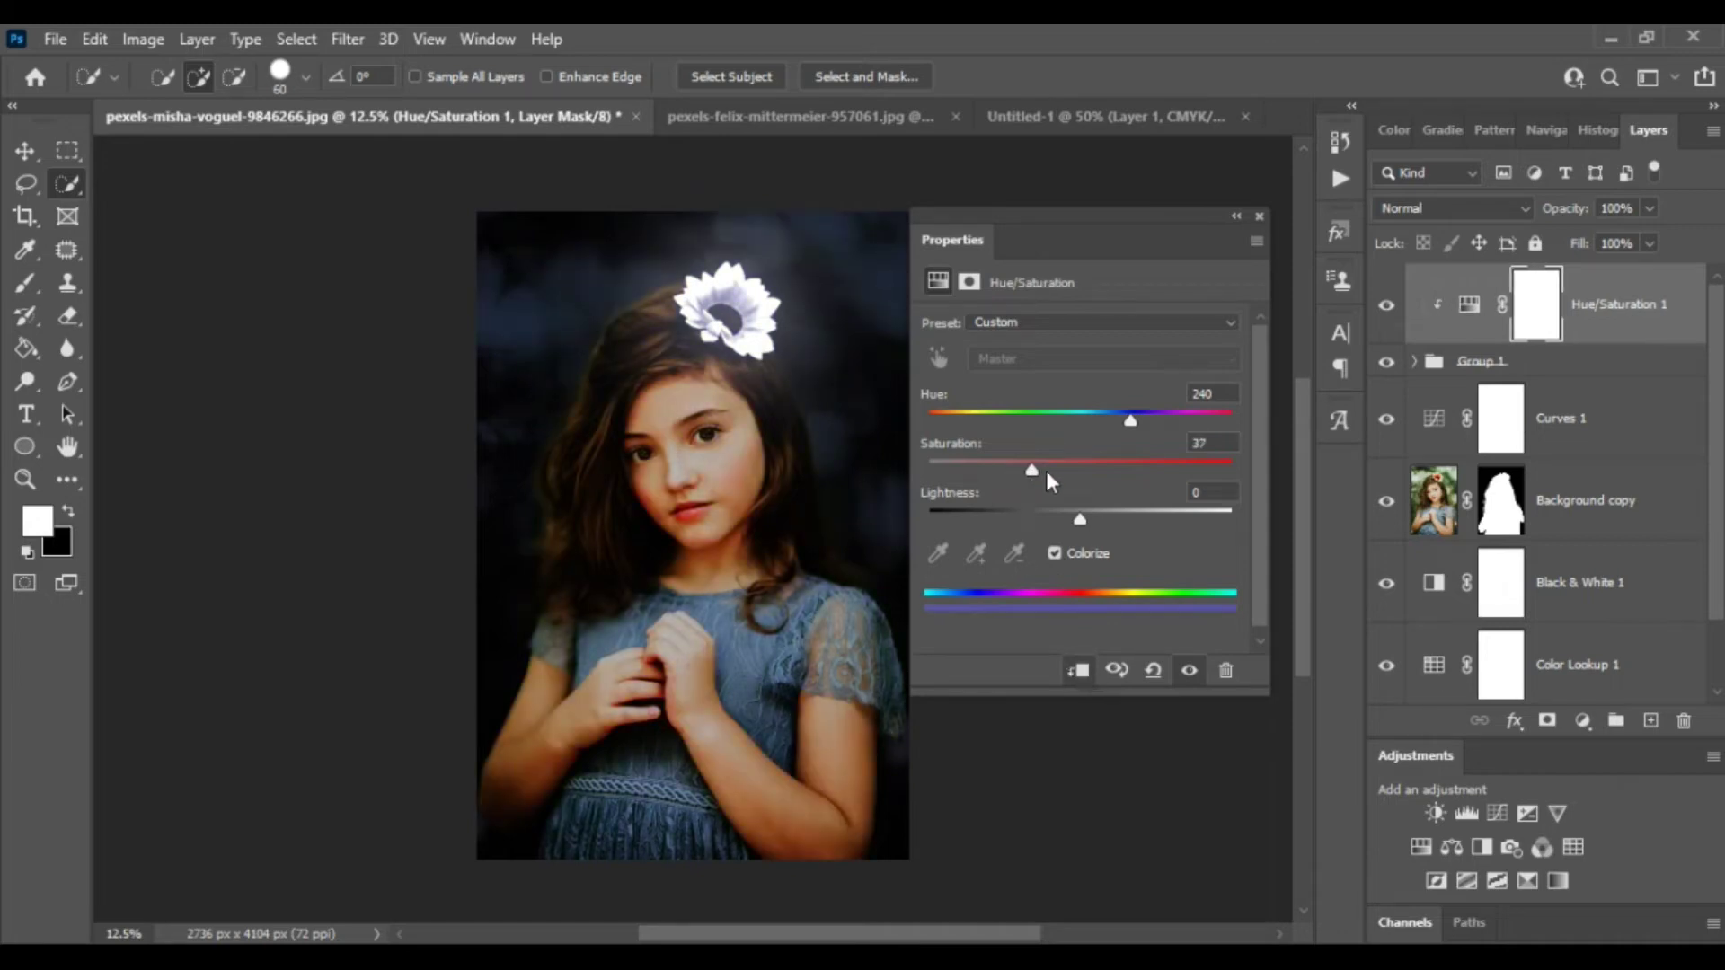
left_click_drag(1046, 473, 1186, 467)
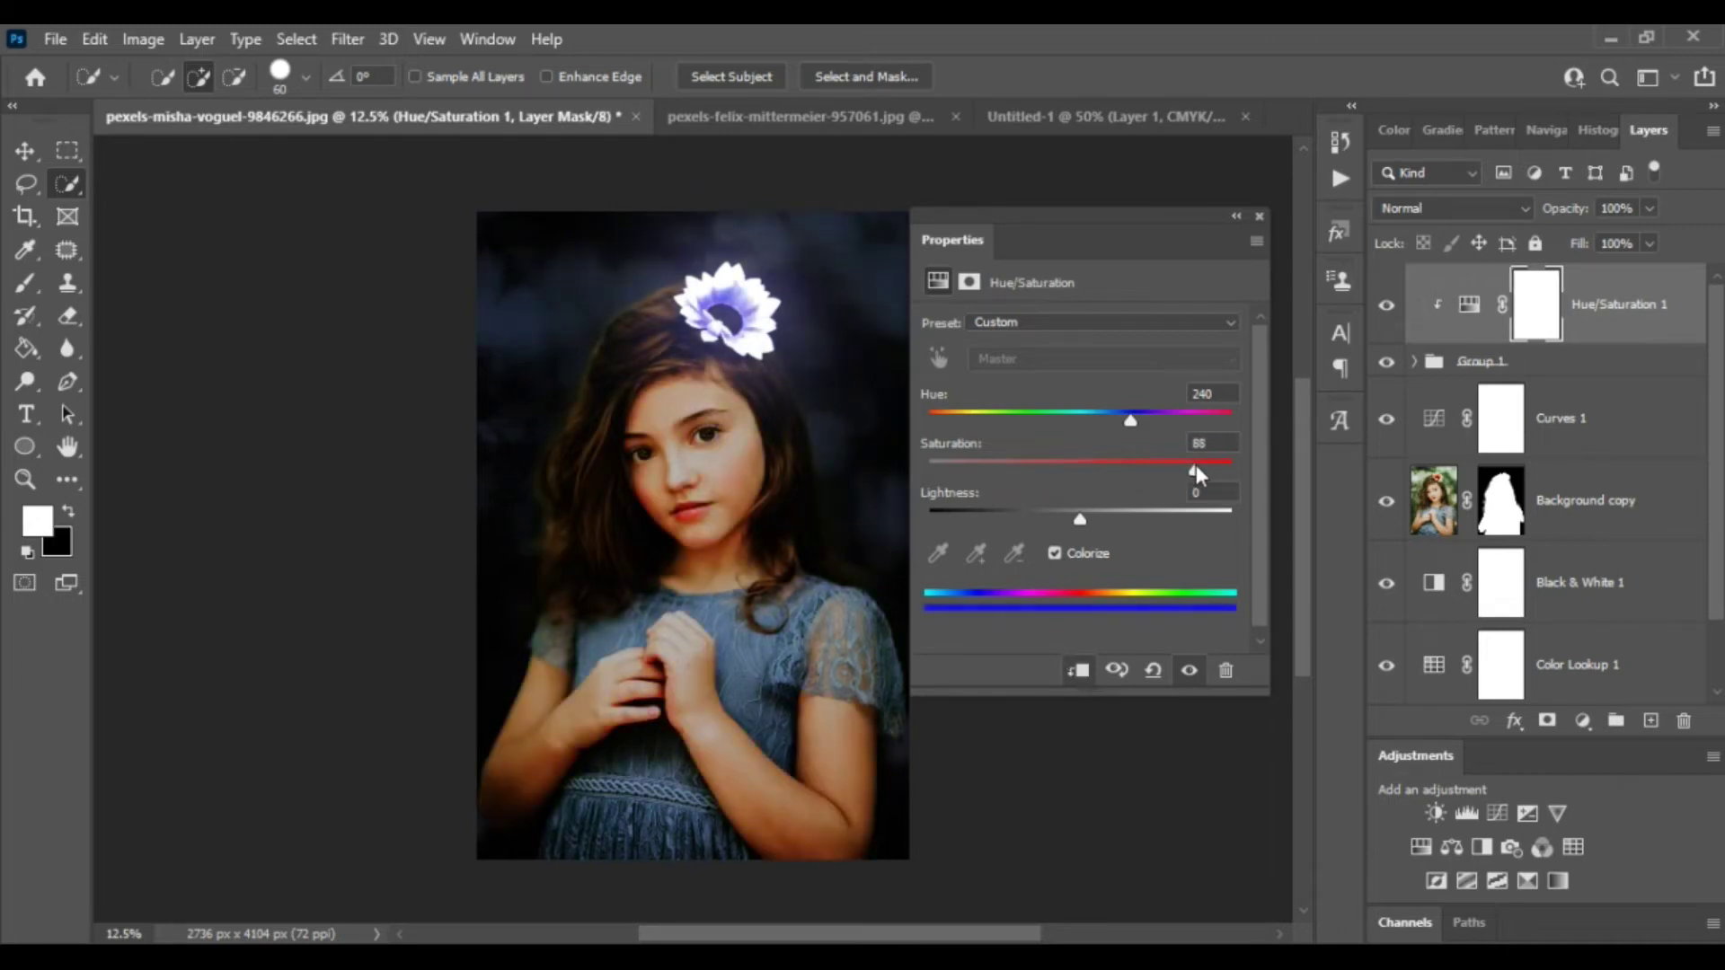
left_click_drag(1129, 421, 962, 416)
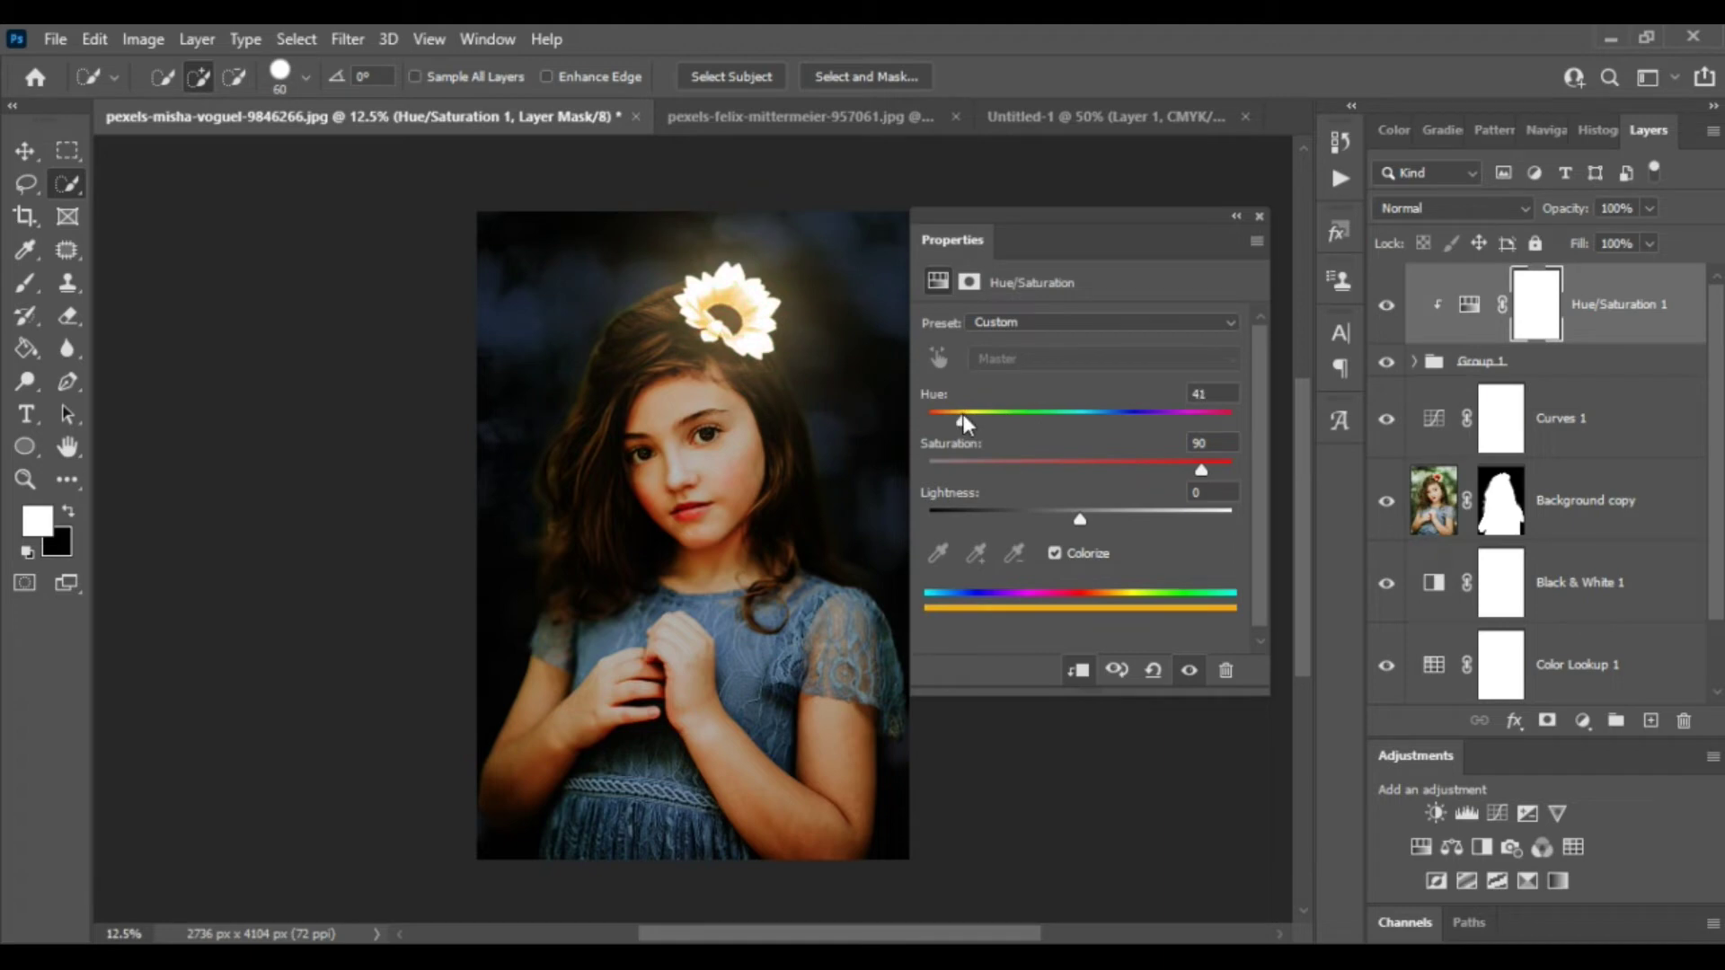
left_click_drag(963, 413, 952, 417)
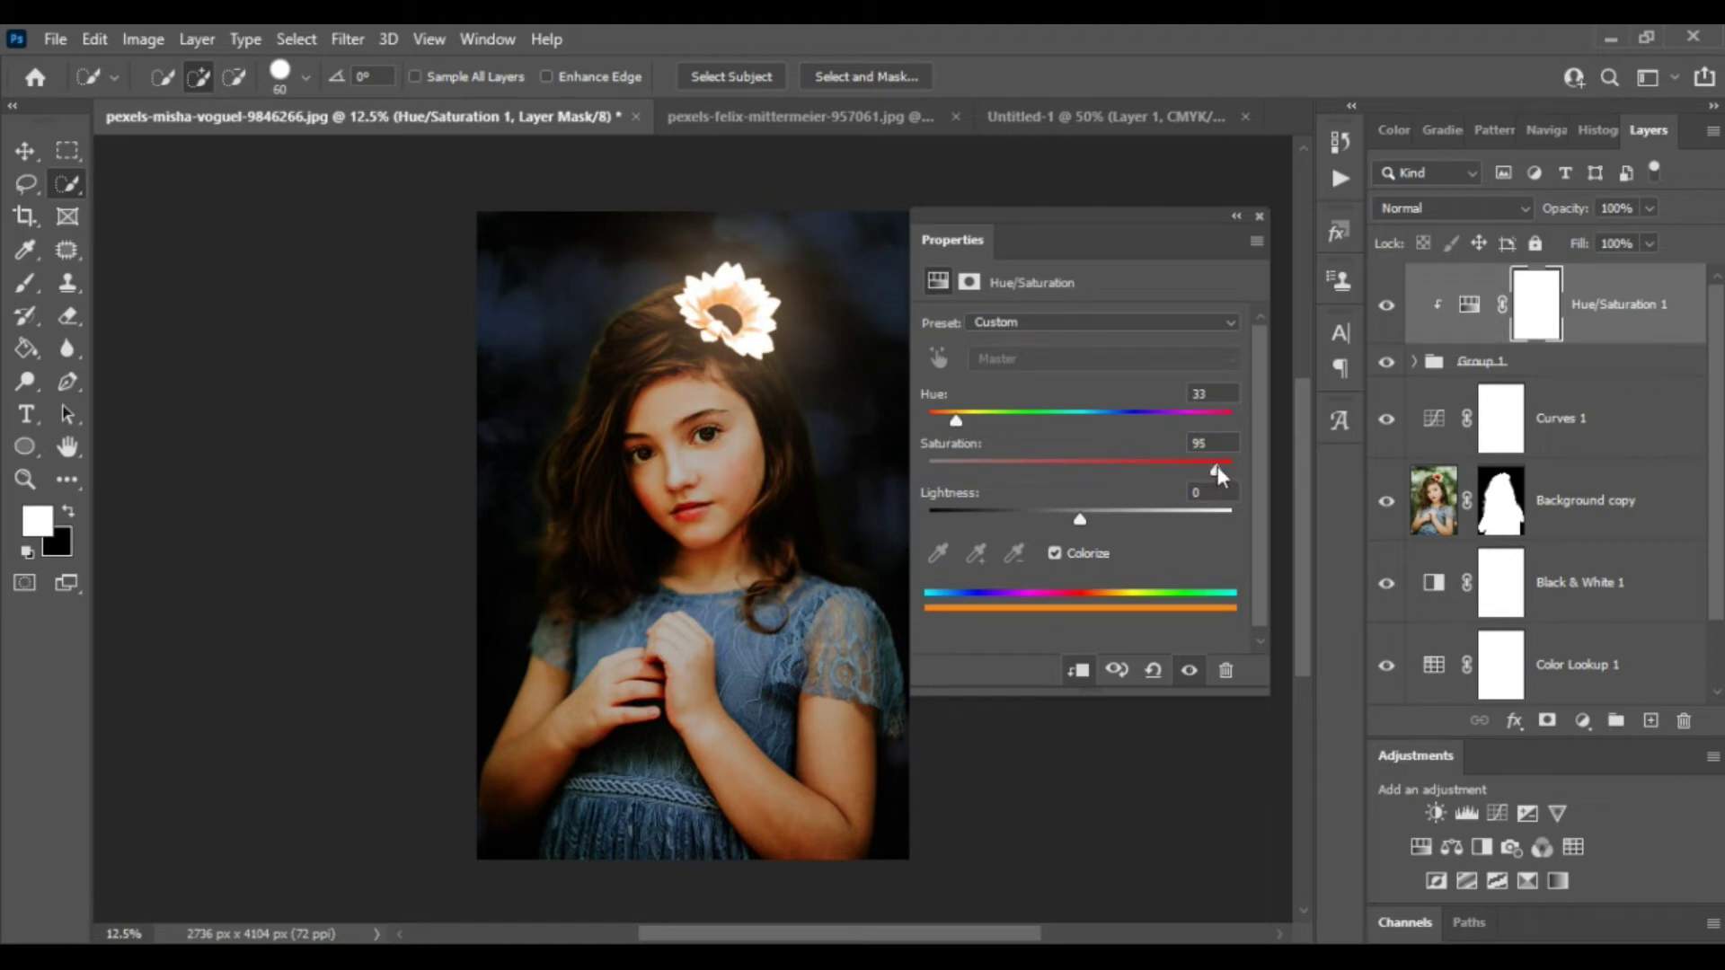
left_click(1259, 216)
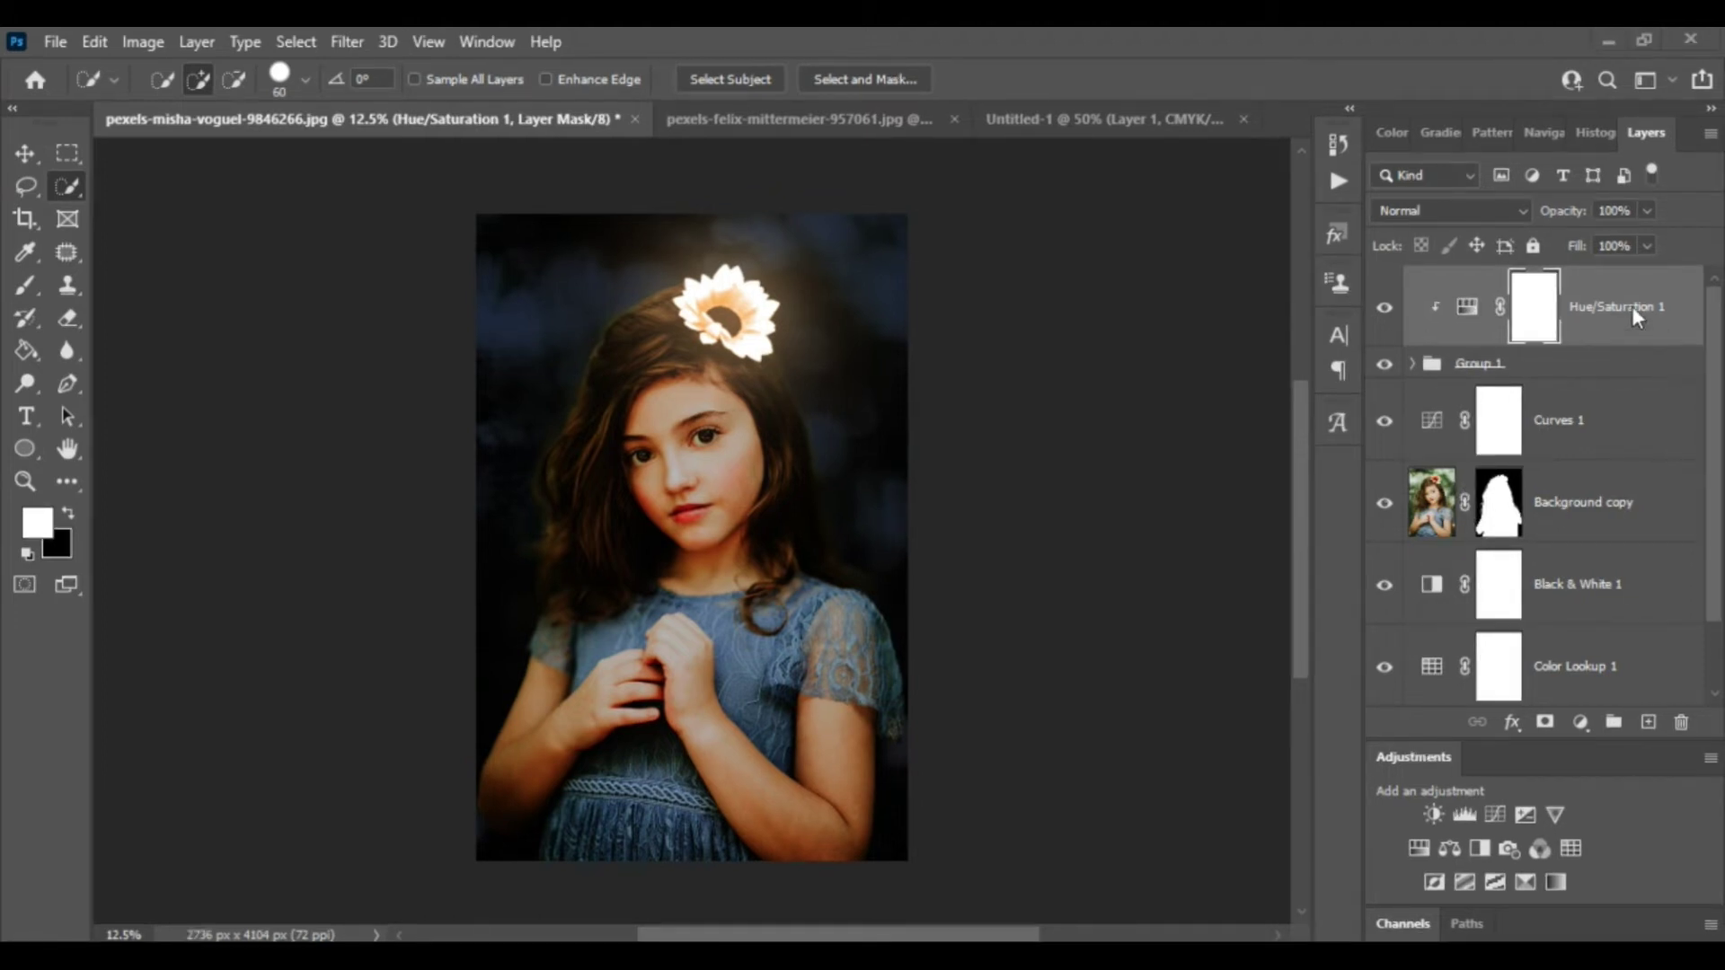
Duplicate the Hue/Saturation layer, move it above Curves 1 and clip it there
left_click_drag(1633, 314, 1637, 312)
key("ctrl+j")
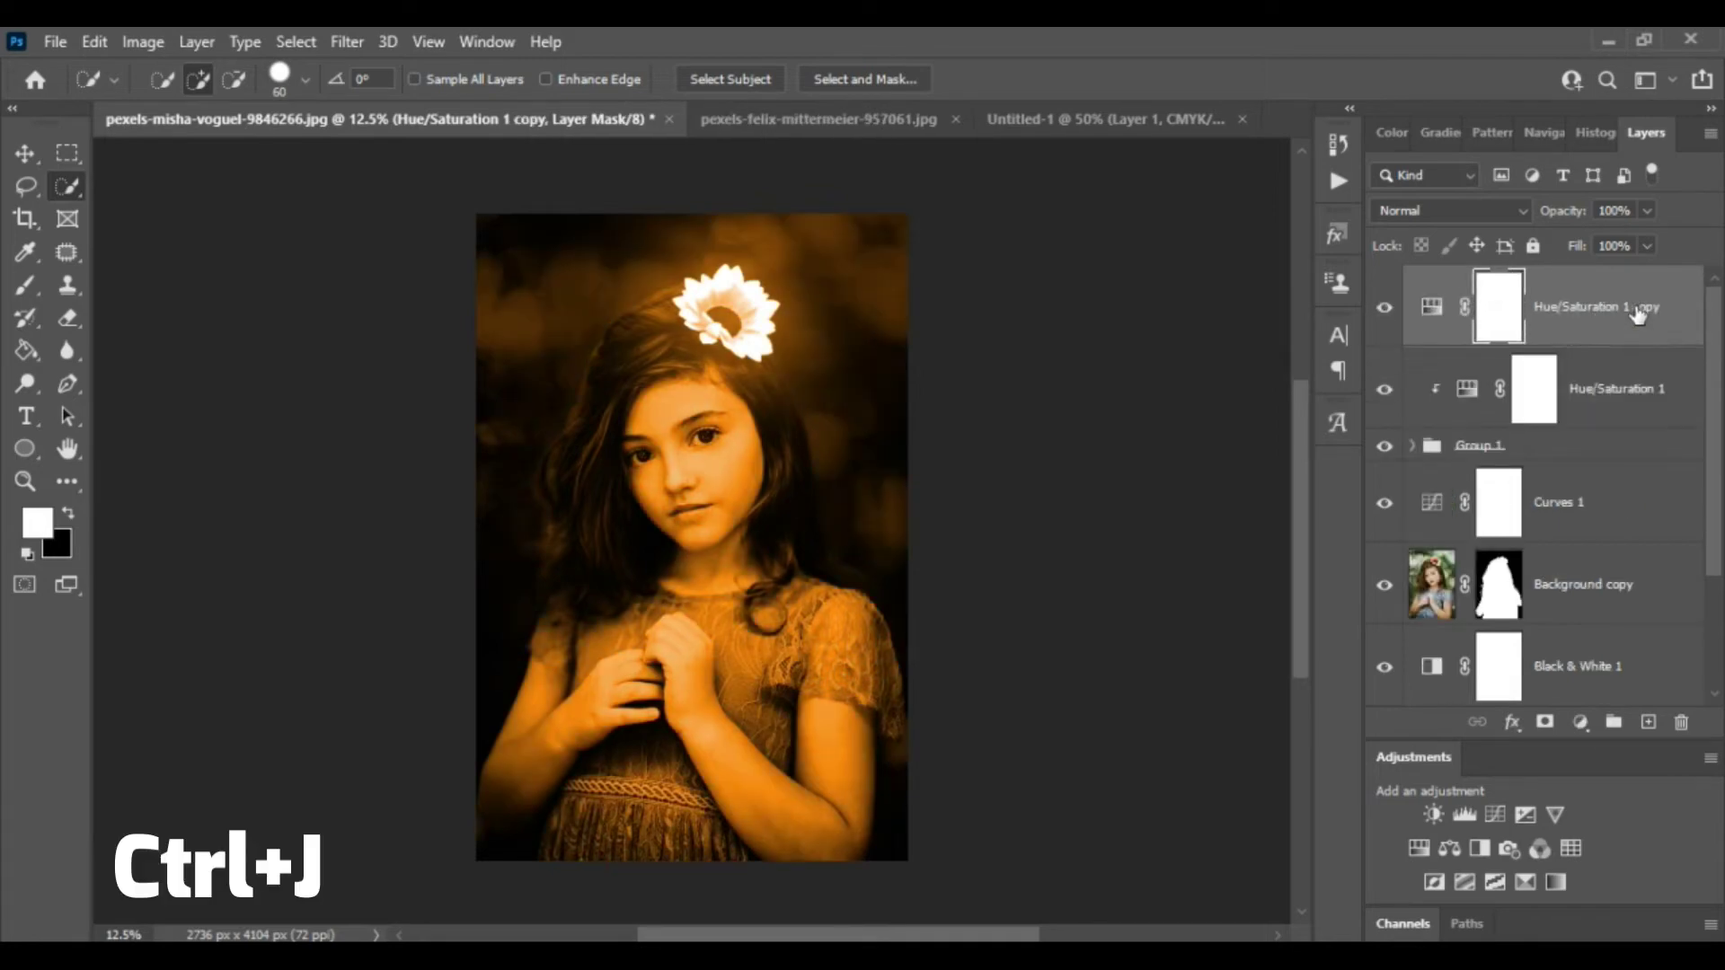
left_click_drag(1636, 312, 1653, 486)
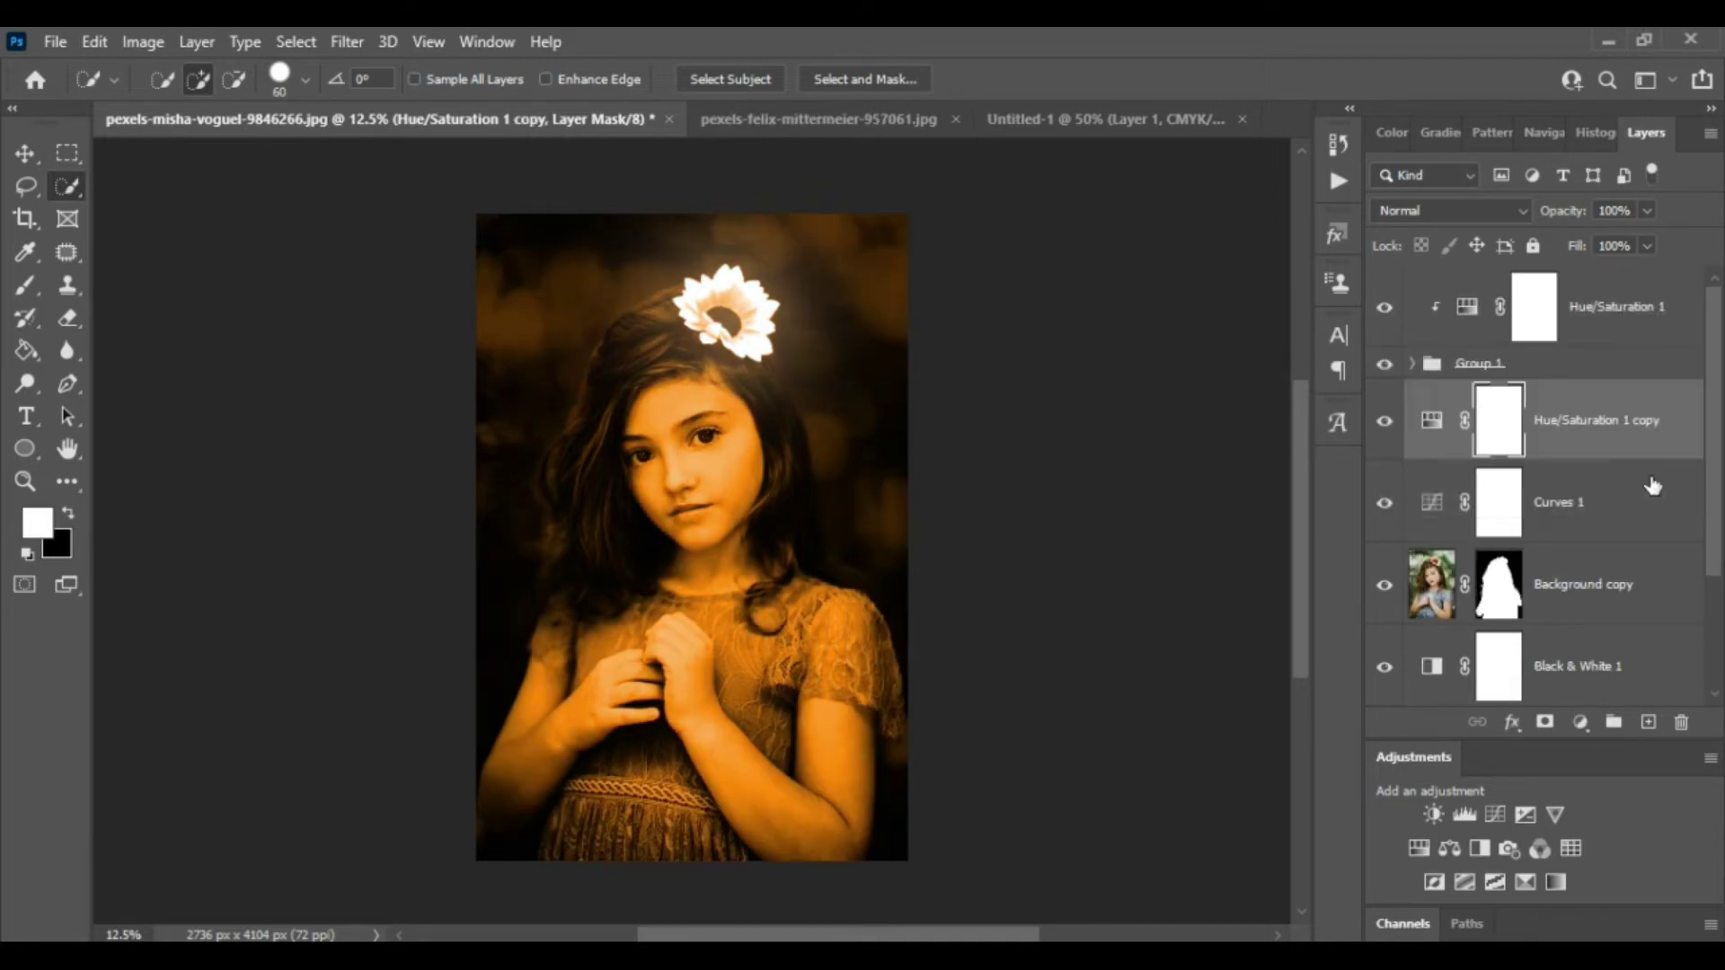
scroll(1716, 425, "down", 1)
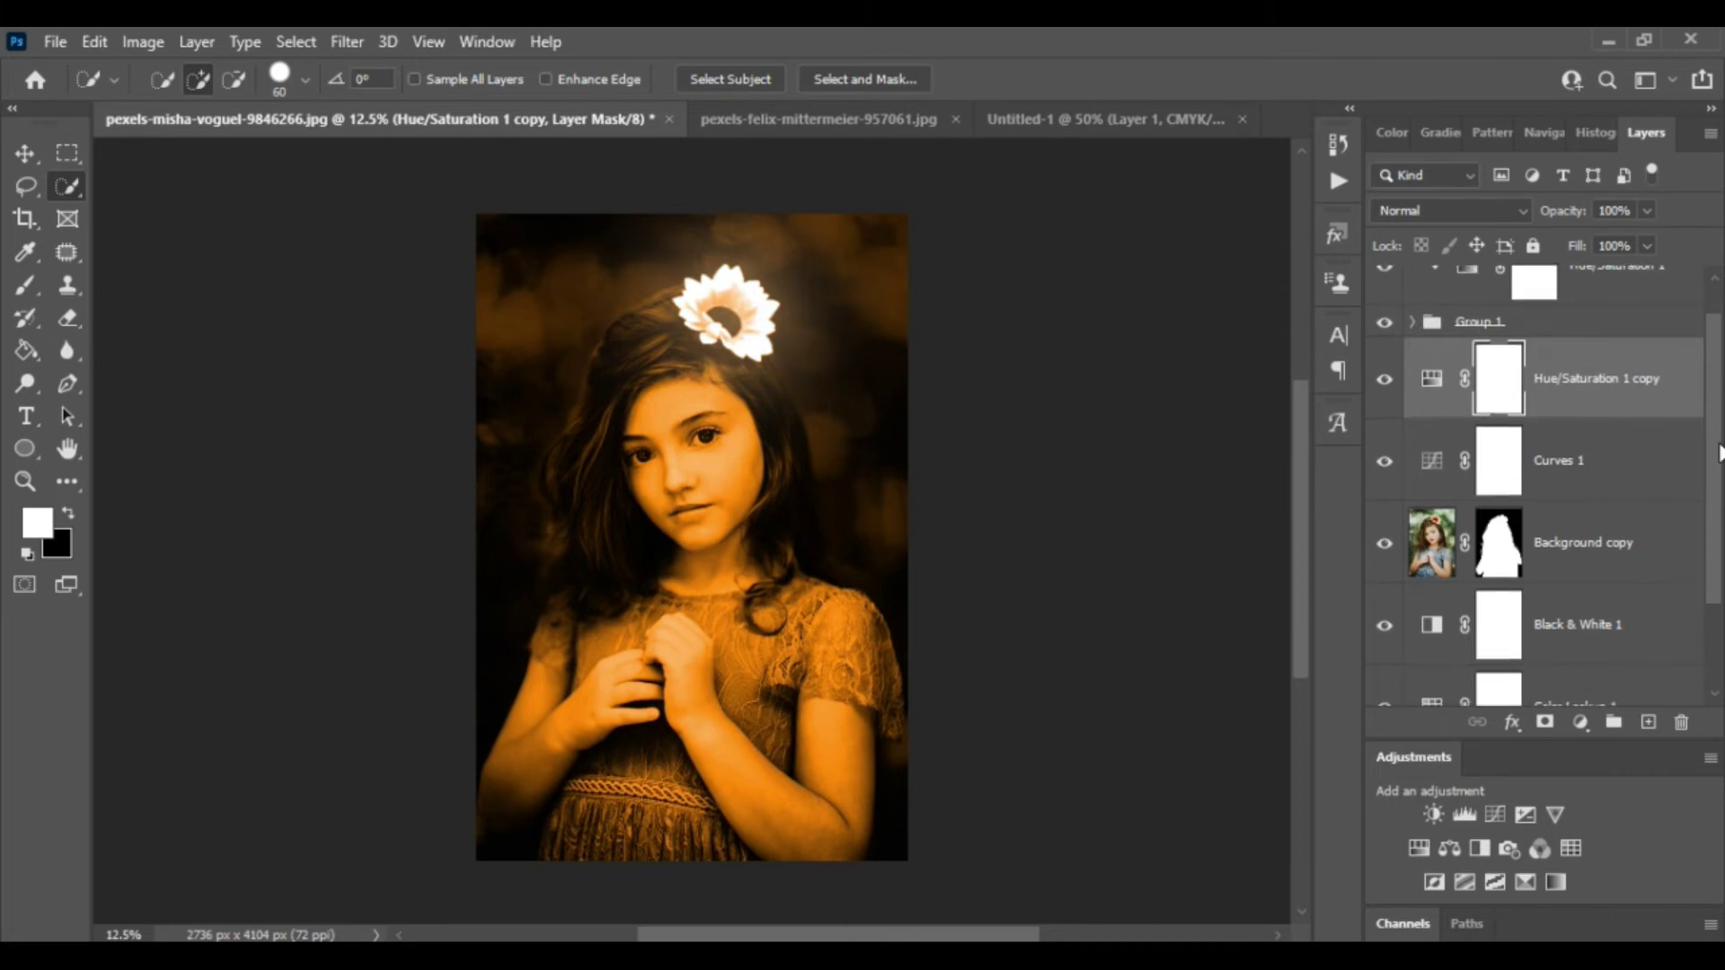
double_click(1431, 384)
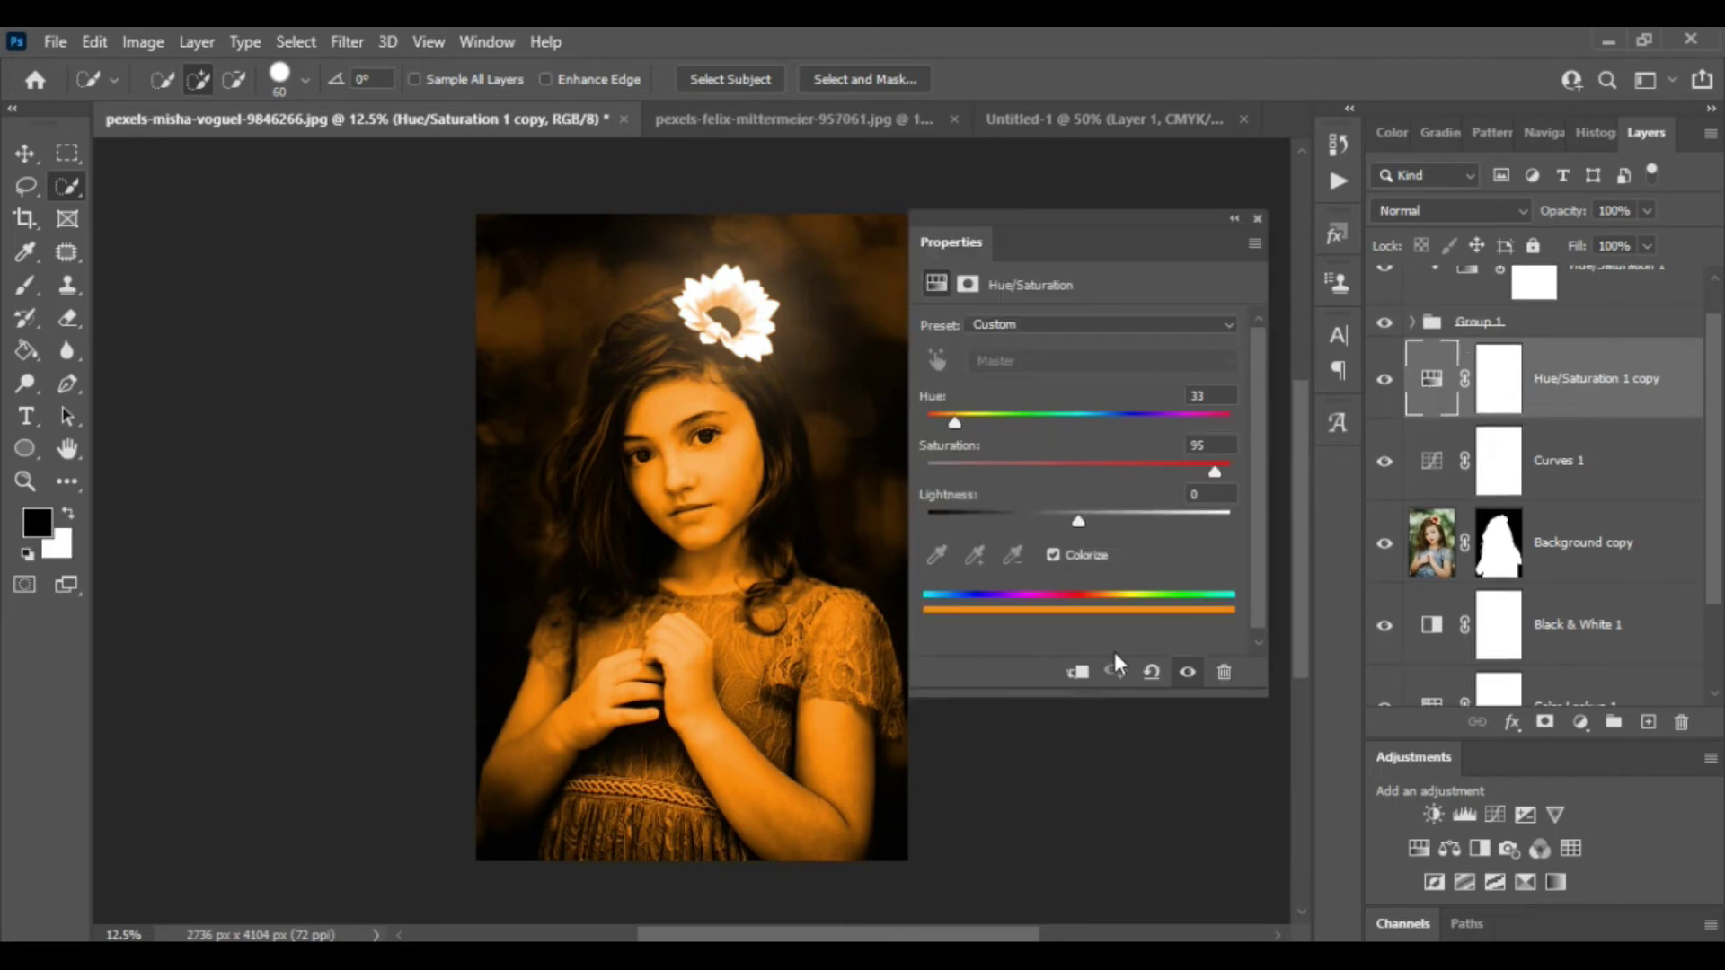
left_click(1076, 673)
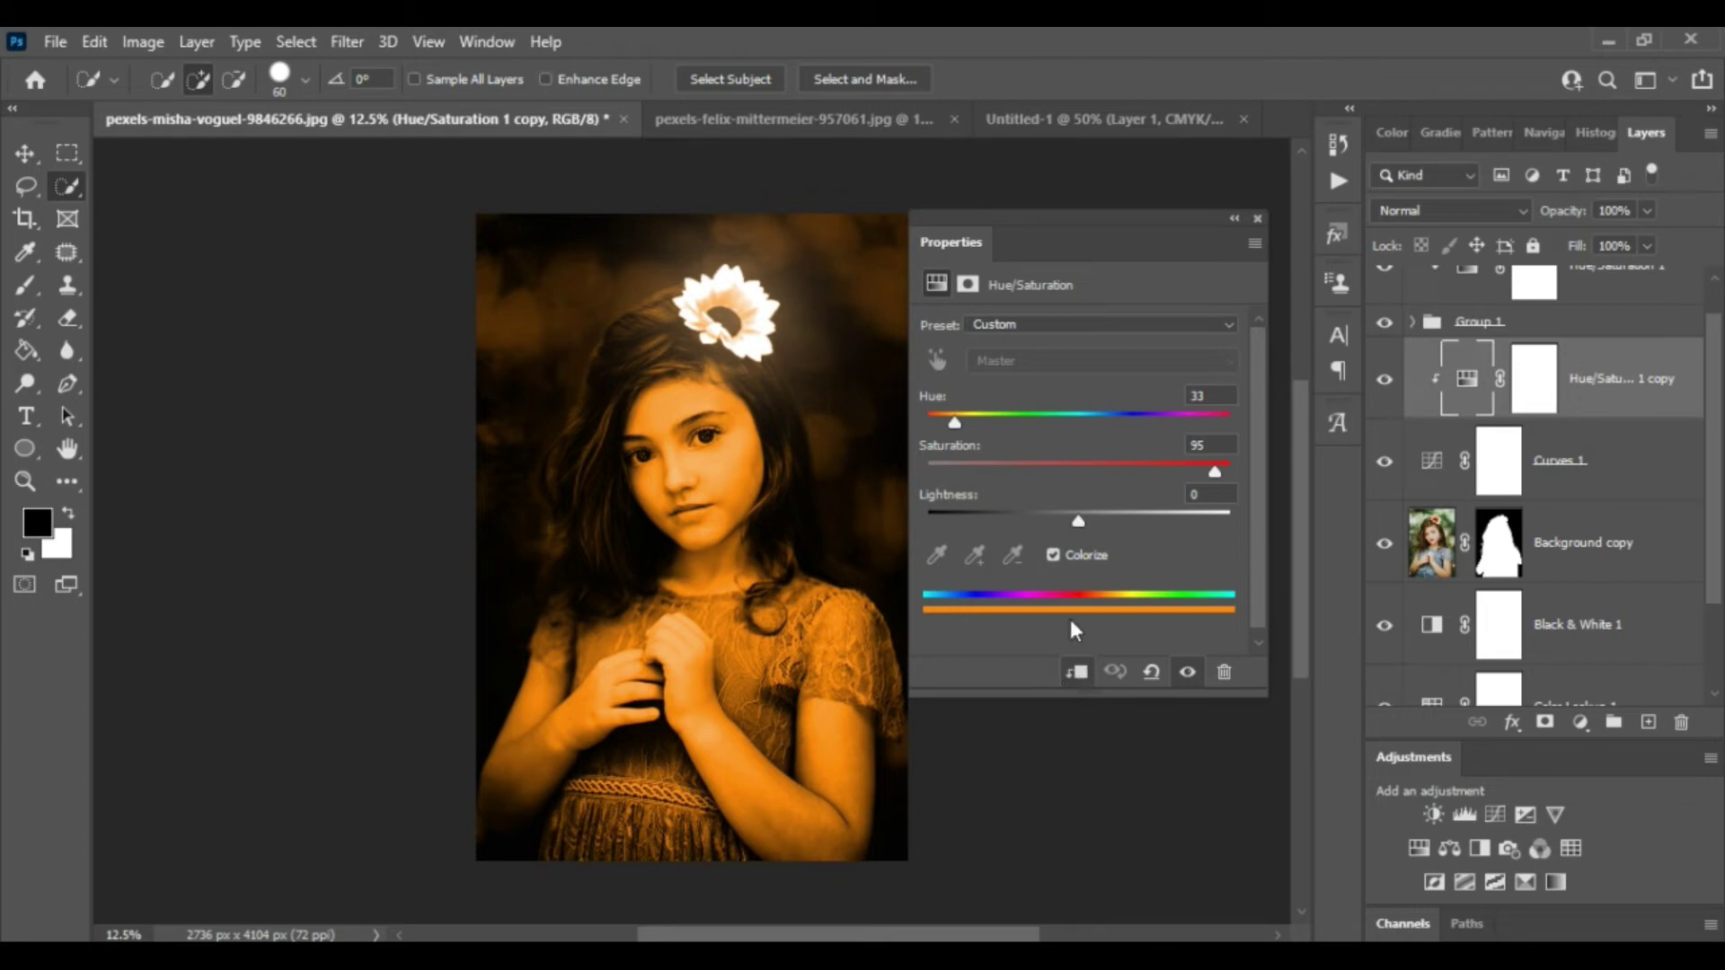
left_click(1257, 219)
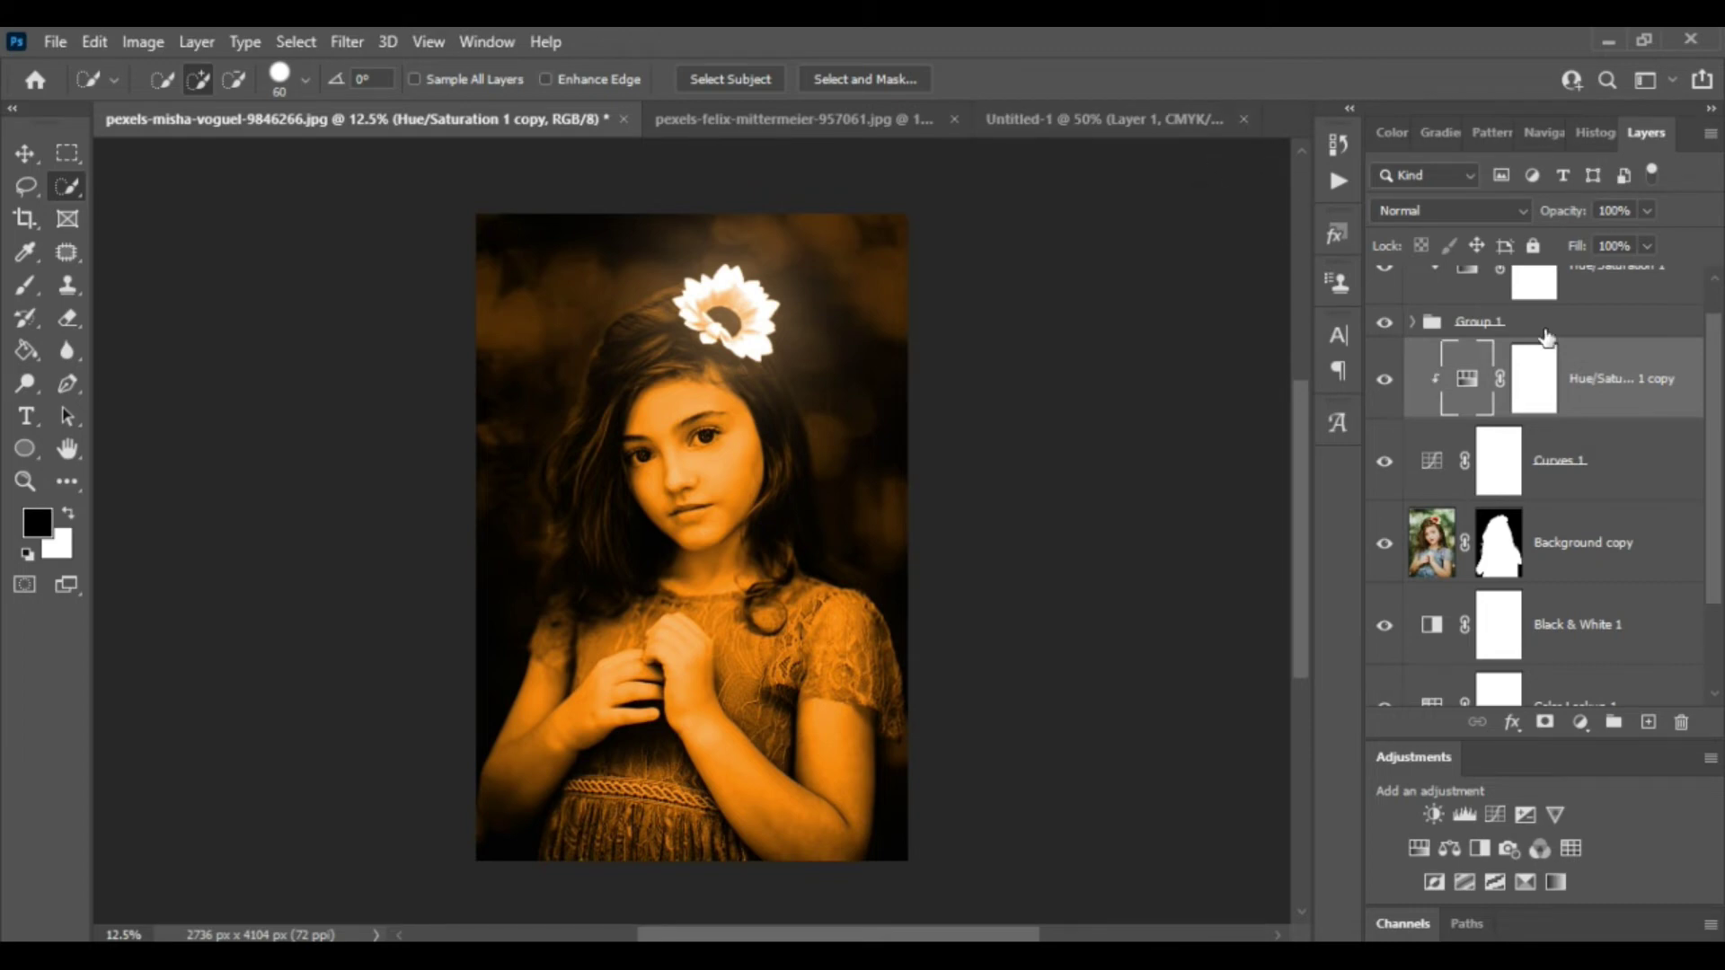
Invert the copy's mask to hide the tint and ready a white brush
left_click(1538, 379)
key("ctrl+i")
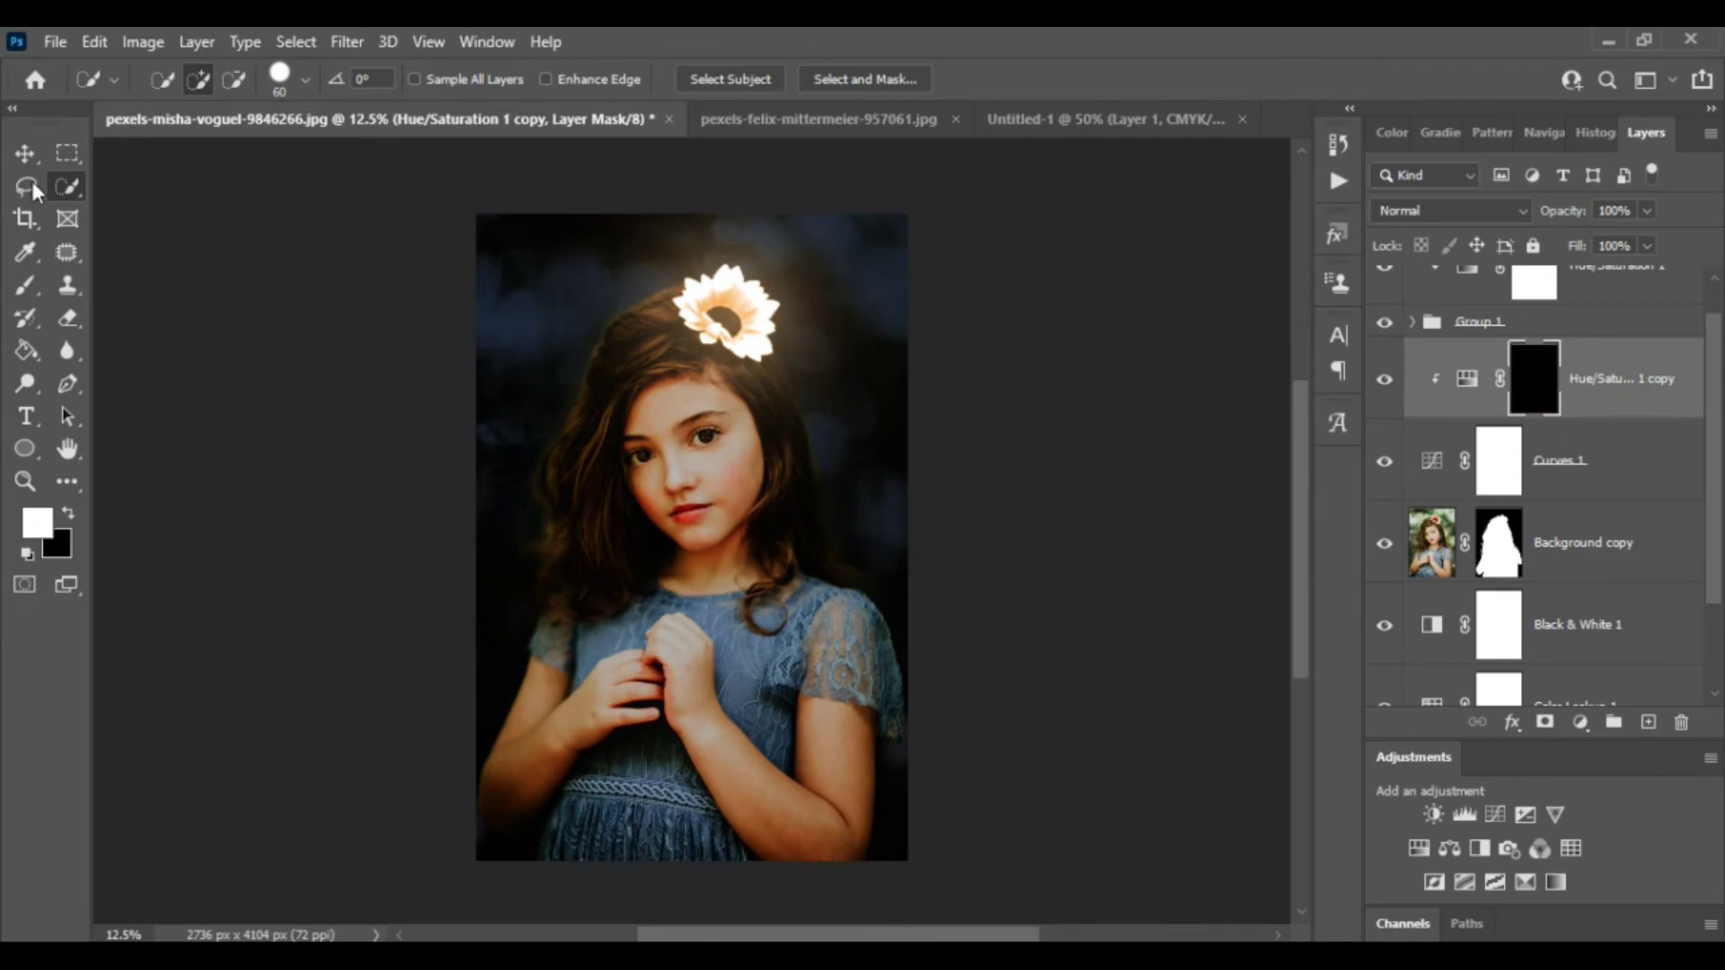
left_click(27, 292)
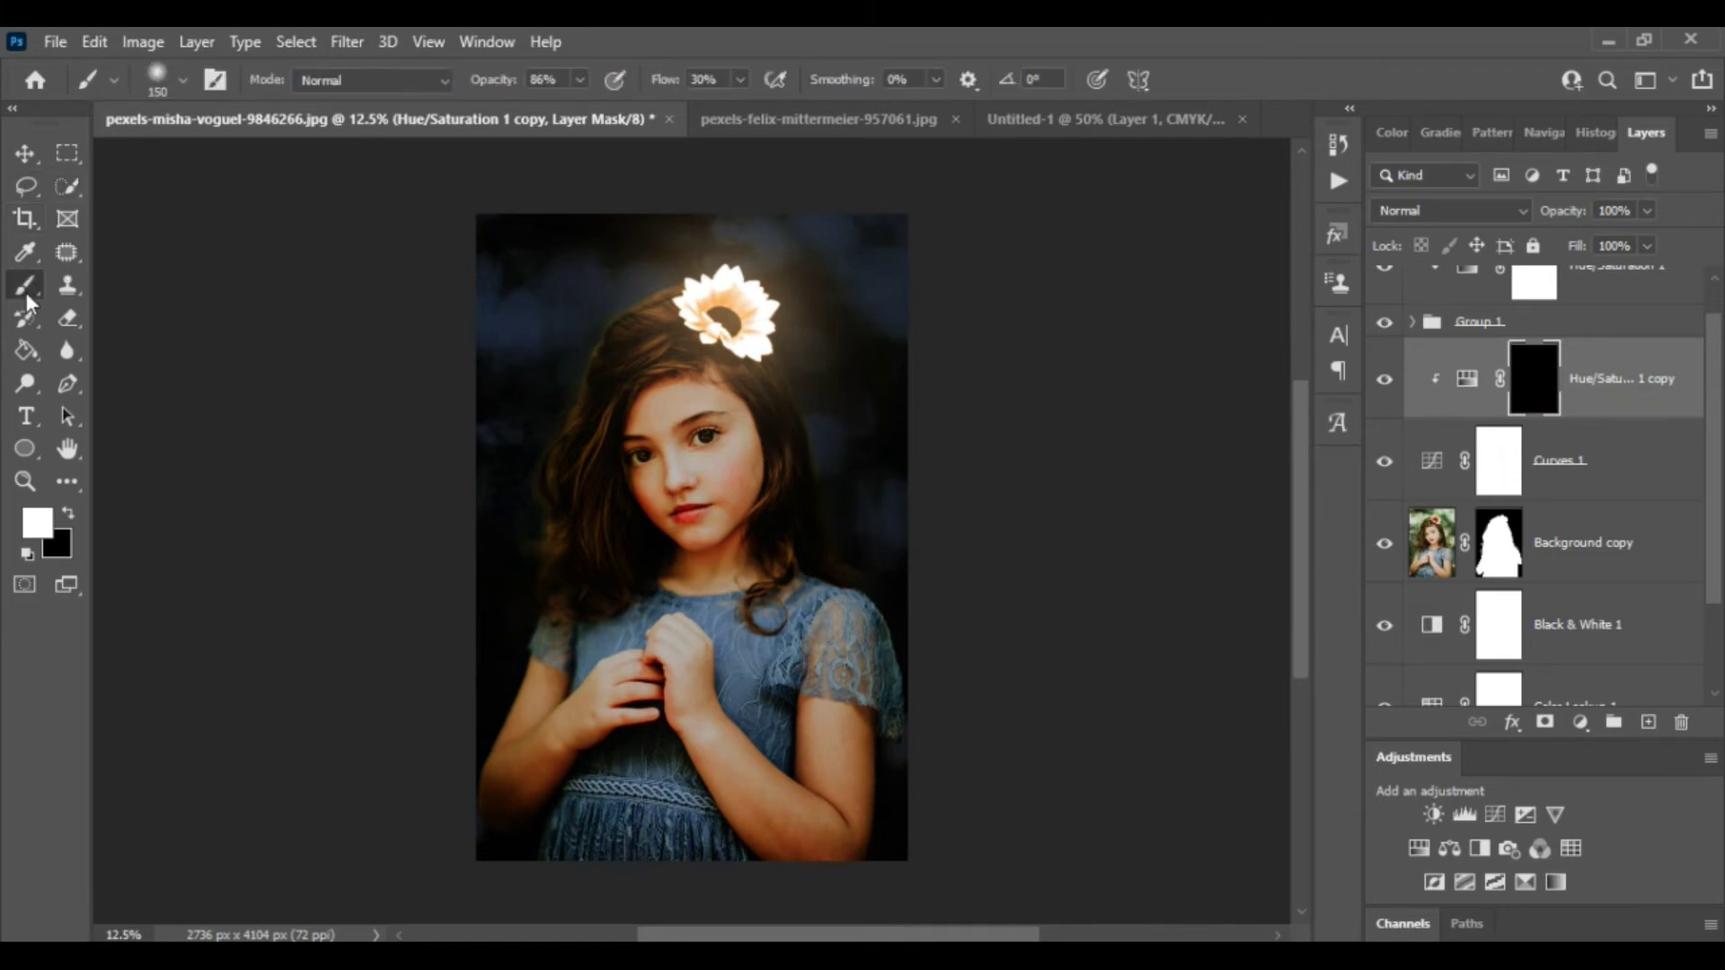
left_click(40, 526)
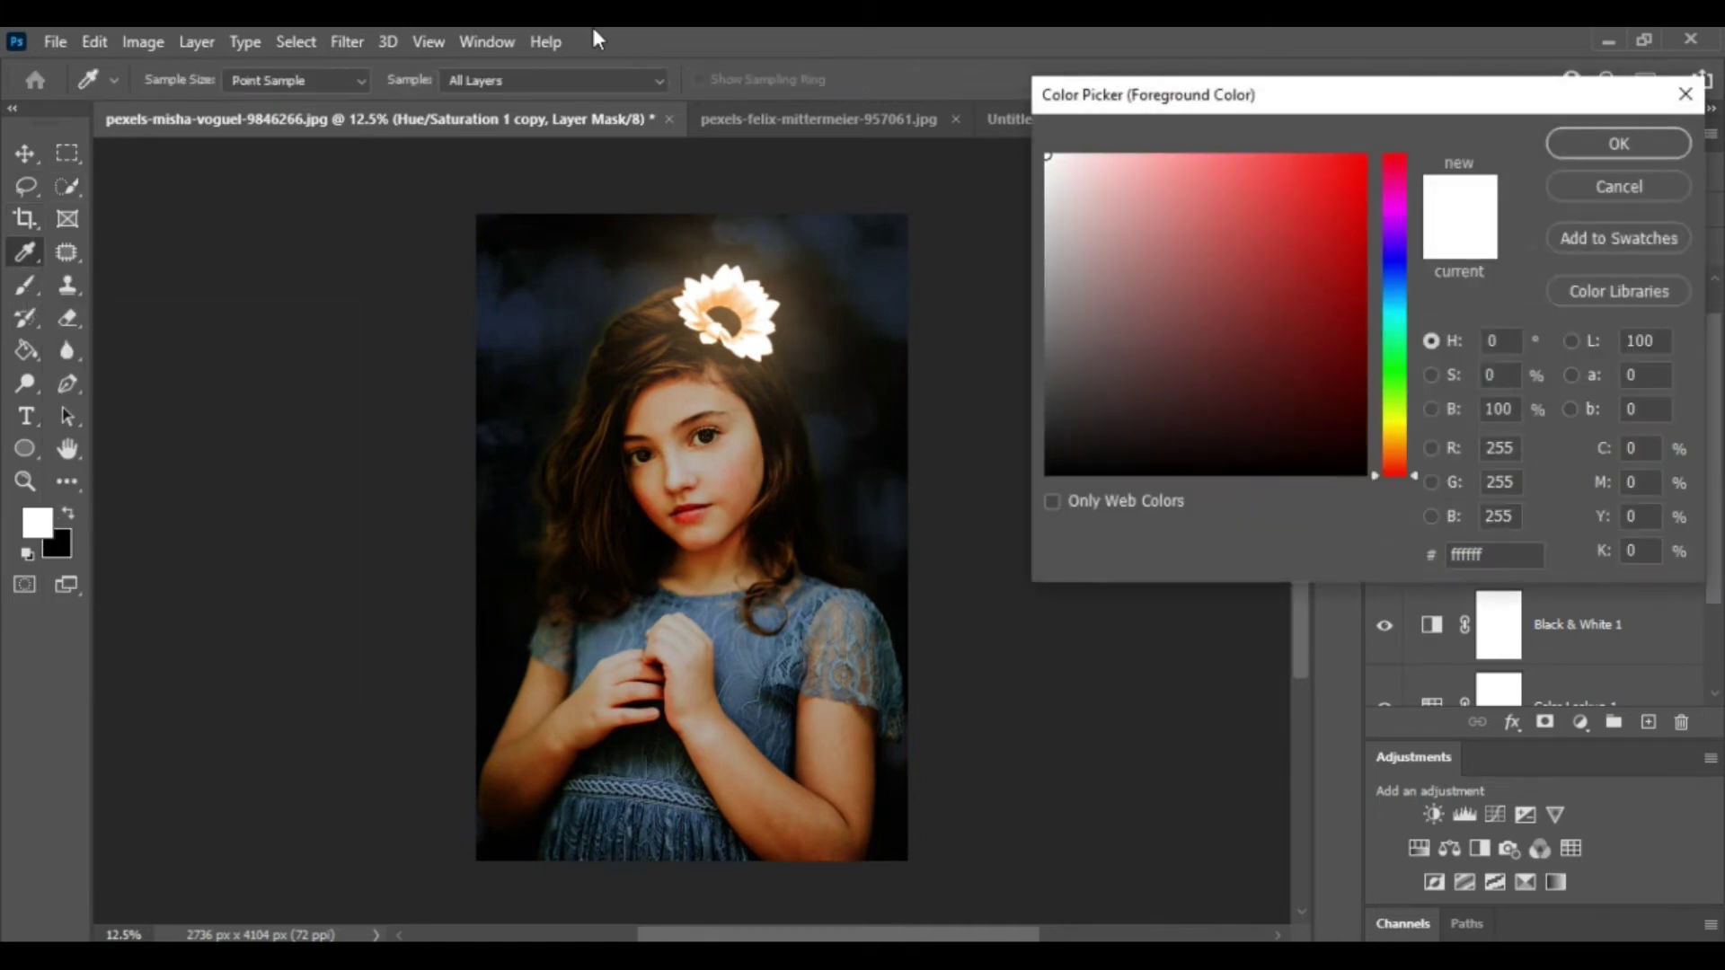
left_click(1617, 144)
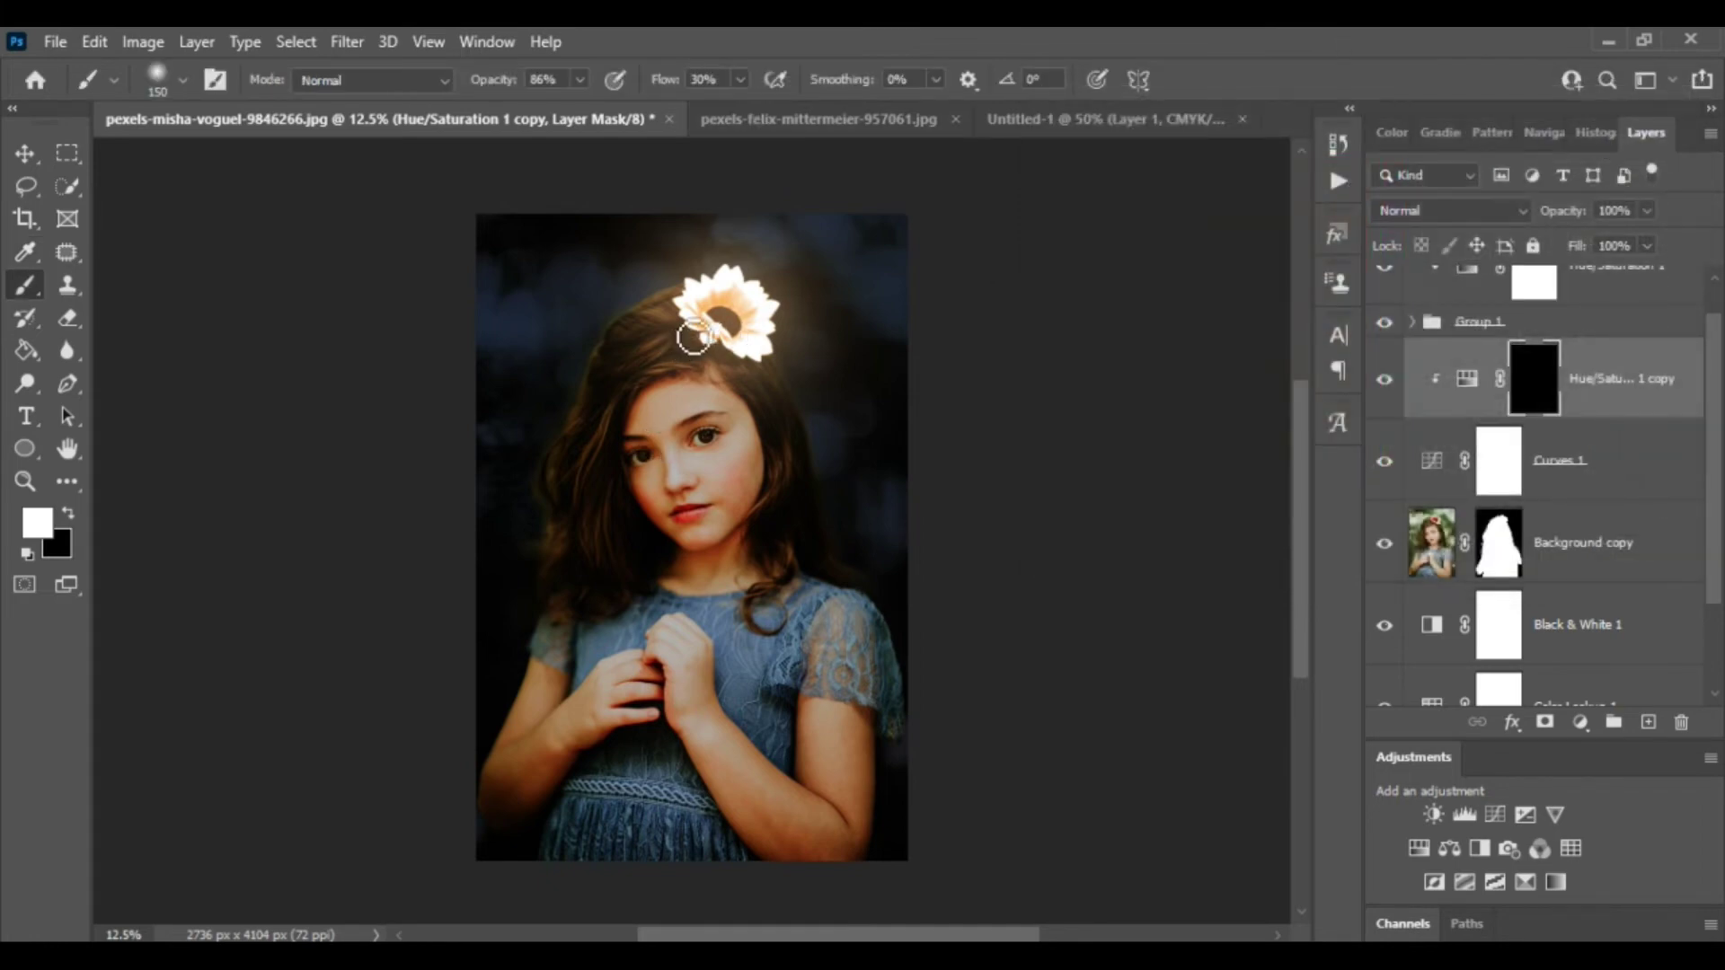
Paint the warm tint back onto the flower, hair and around the eye
key("bracketright")
key("bracketright")
key("bracketright")
left_click_drag(633, 328, 687, 313)
left_click_drag(756, 462, 762, 517)
left_click_drag(697, 410, 688, 440)
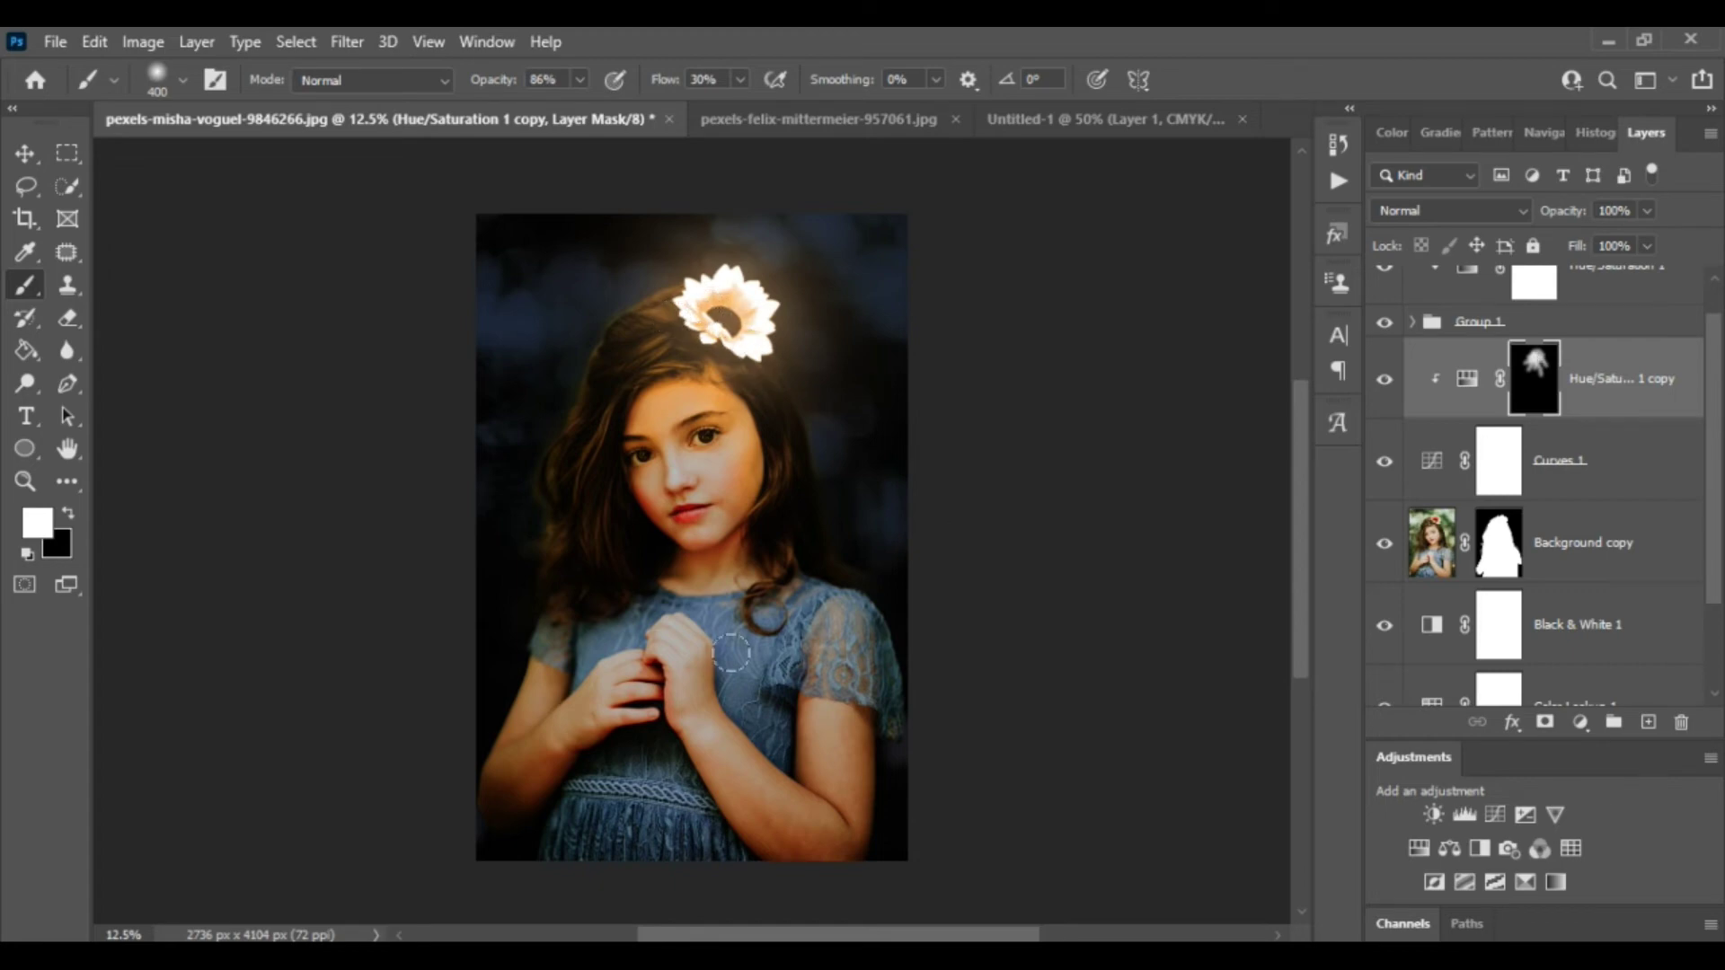
Paint warm light onto the hands and forearm with a smaller brush
key("ctrl+plus")
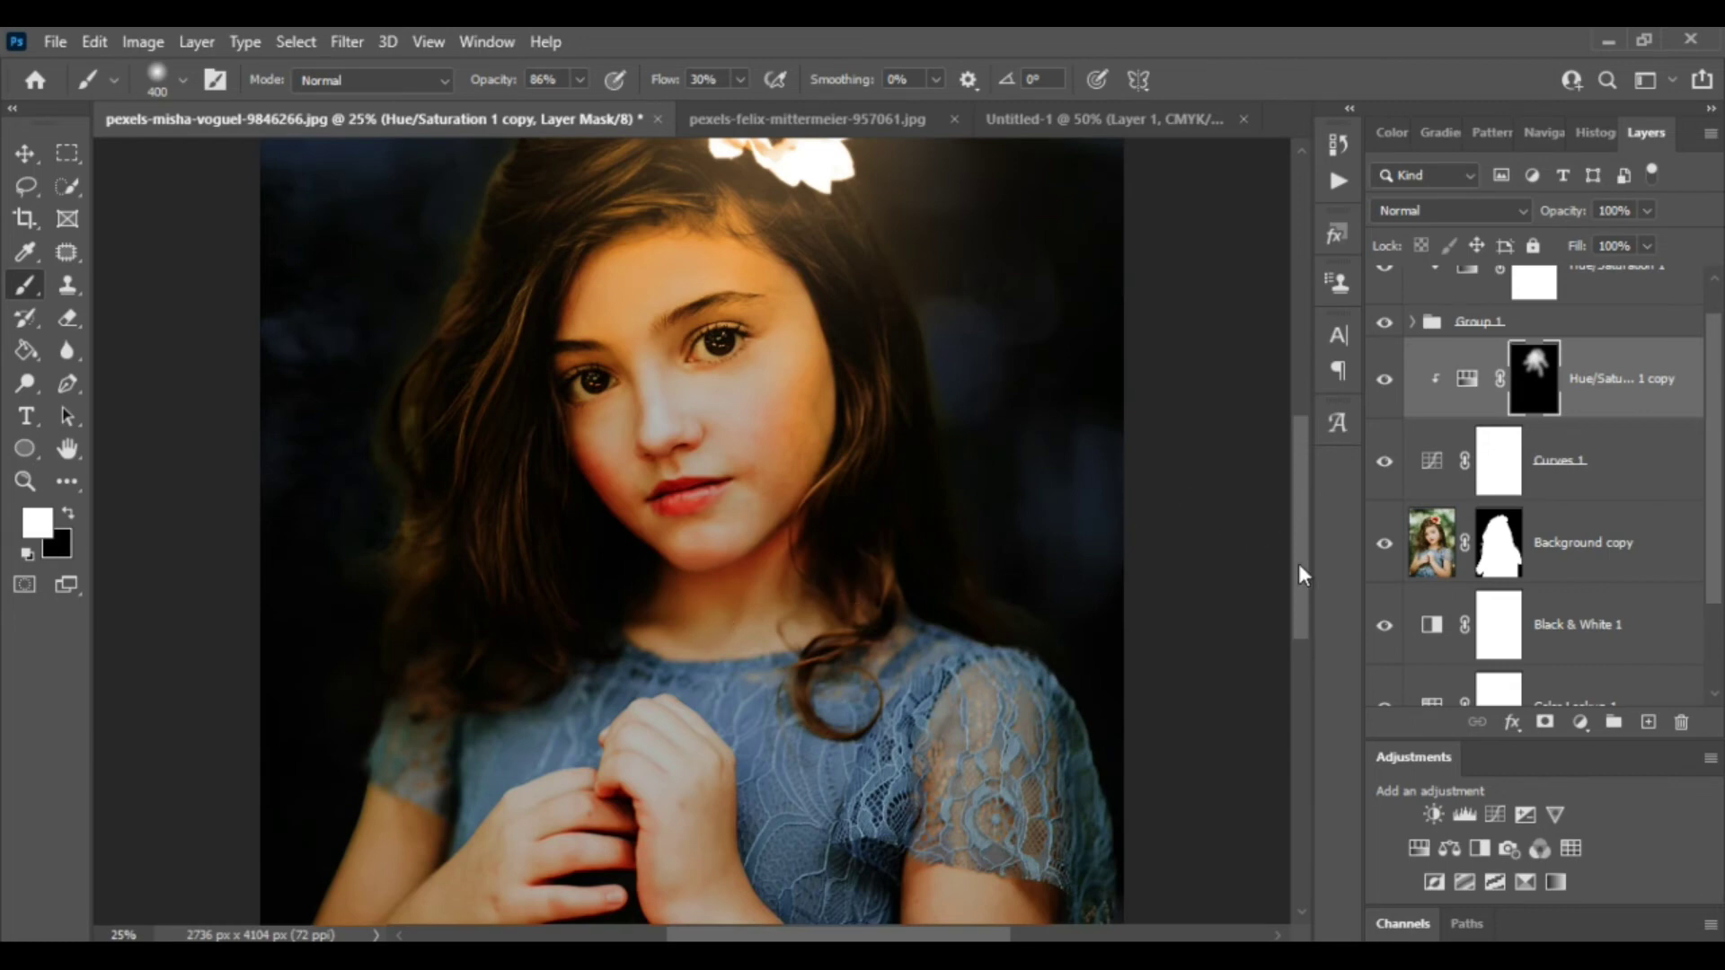
left_click_drag(1297, 563, 1309, 629)
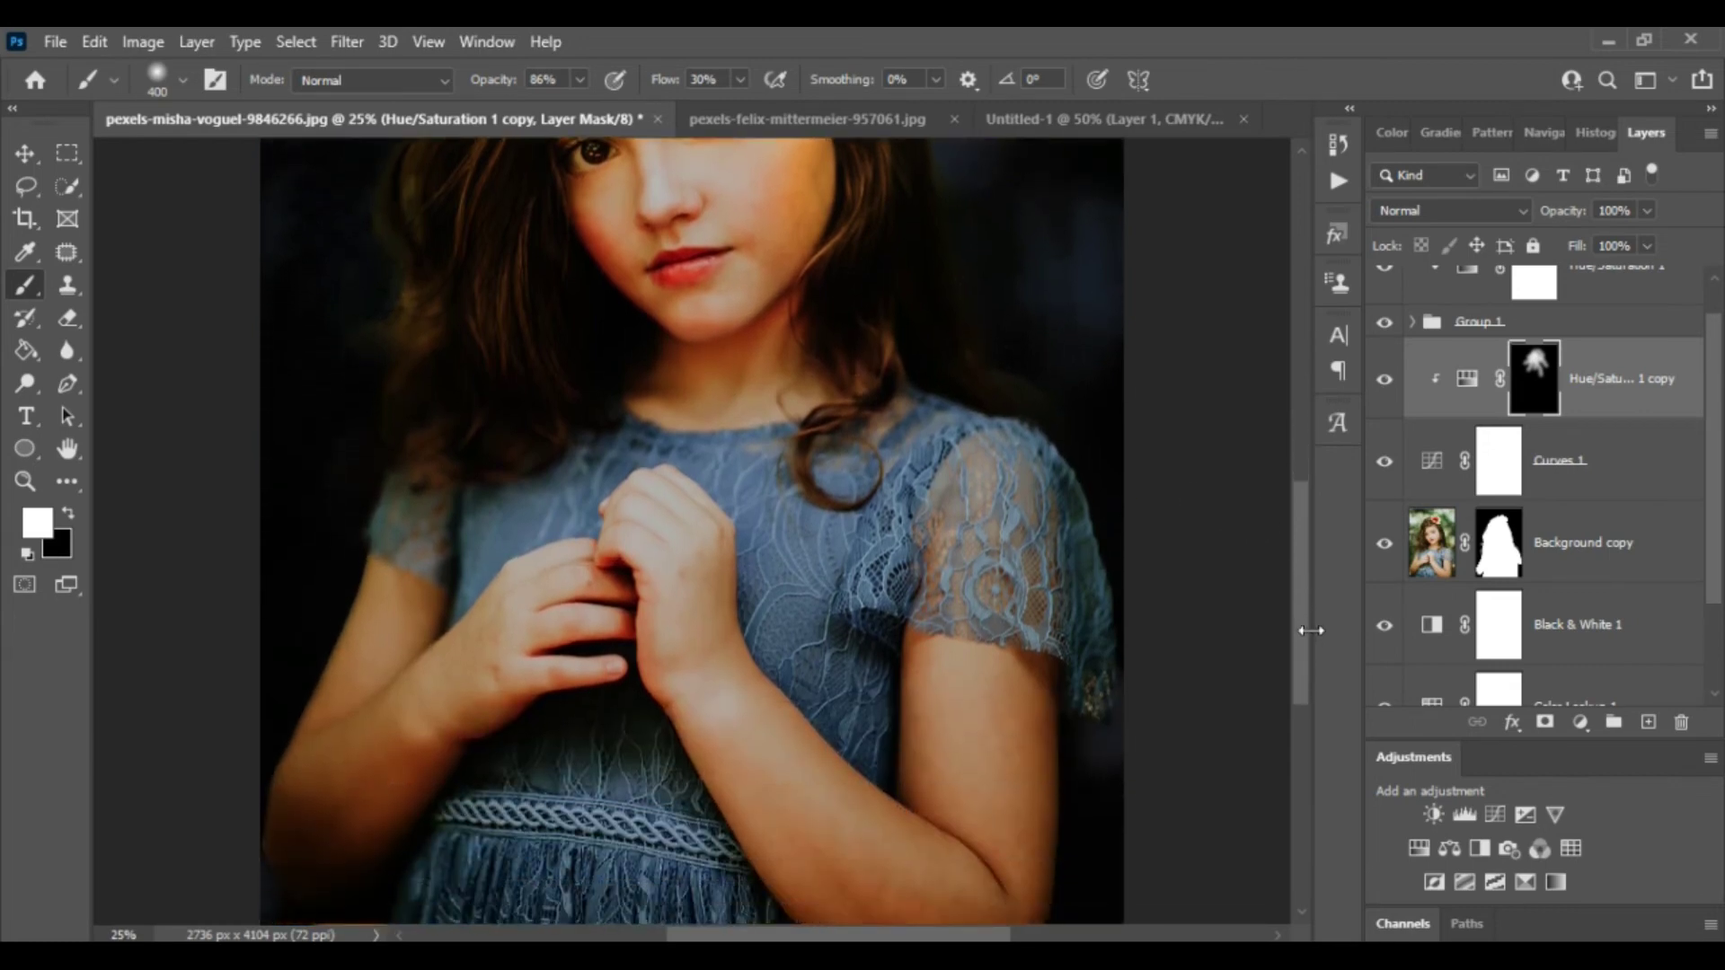
key("bracketleft")
left_click_drag(696, 492, 745, 659)
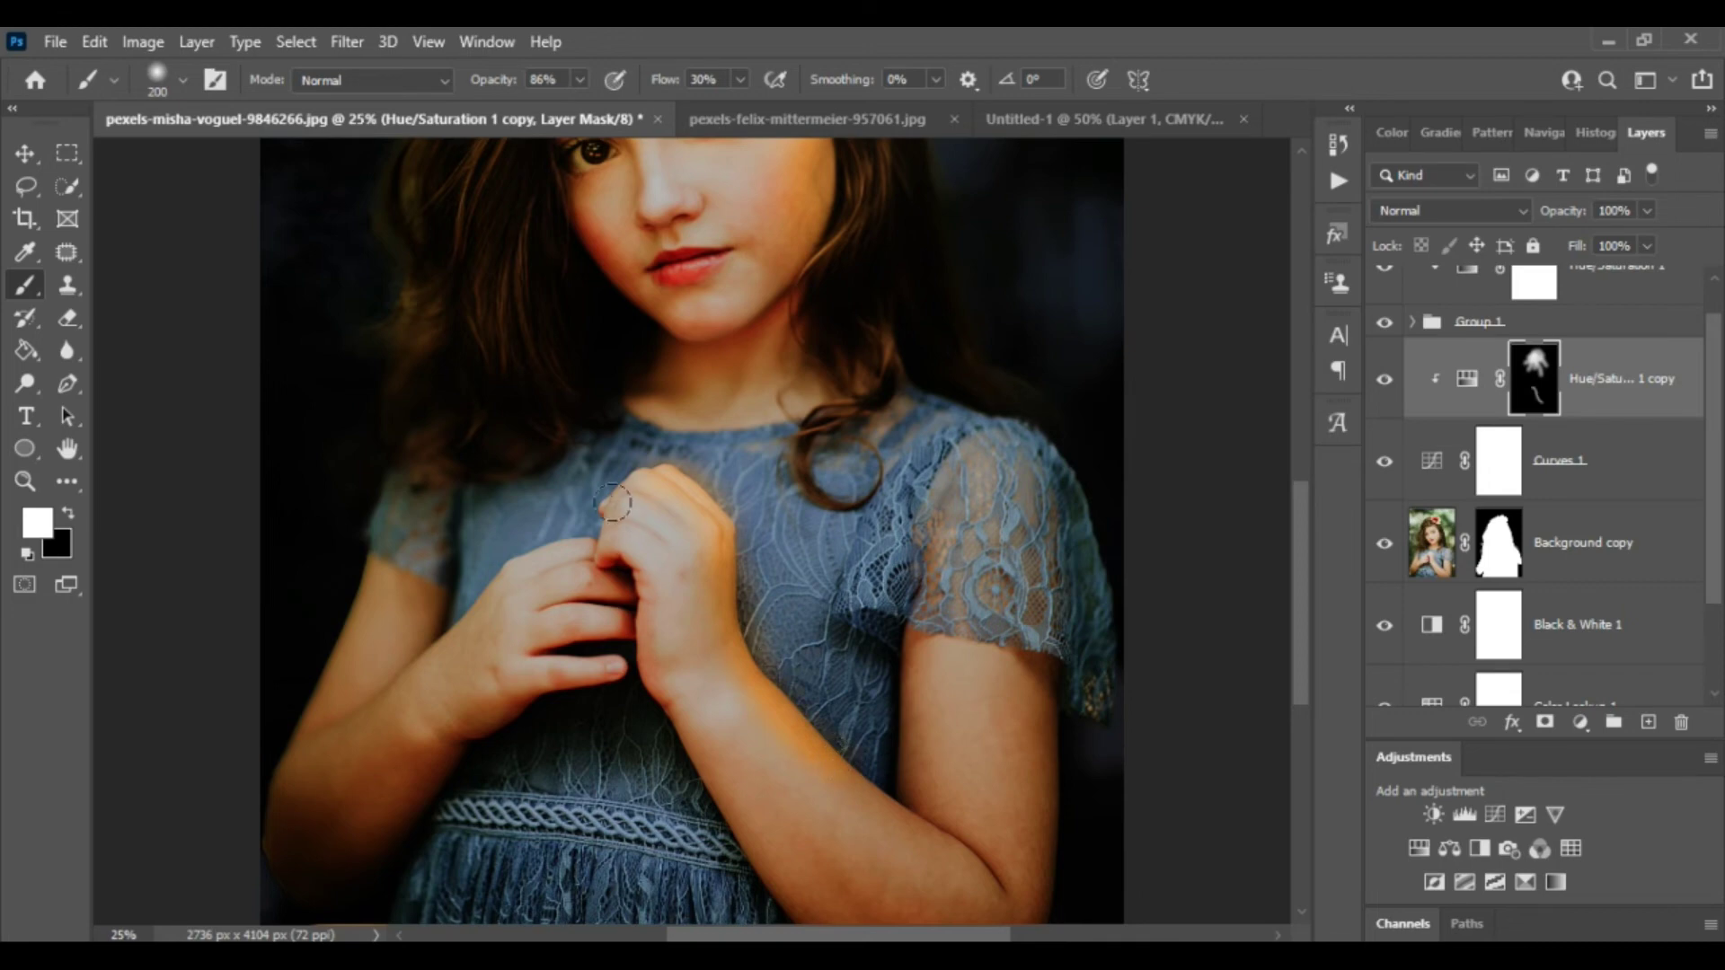
left_click_drag(575, 546, 480, 581)
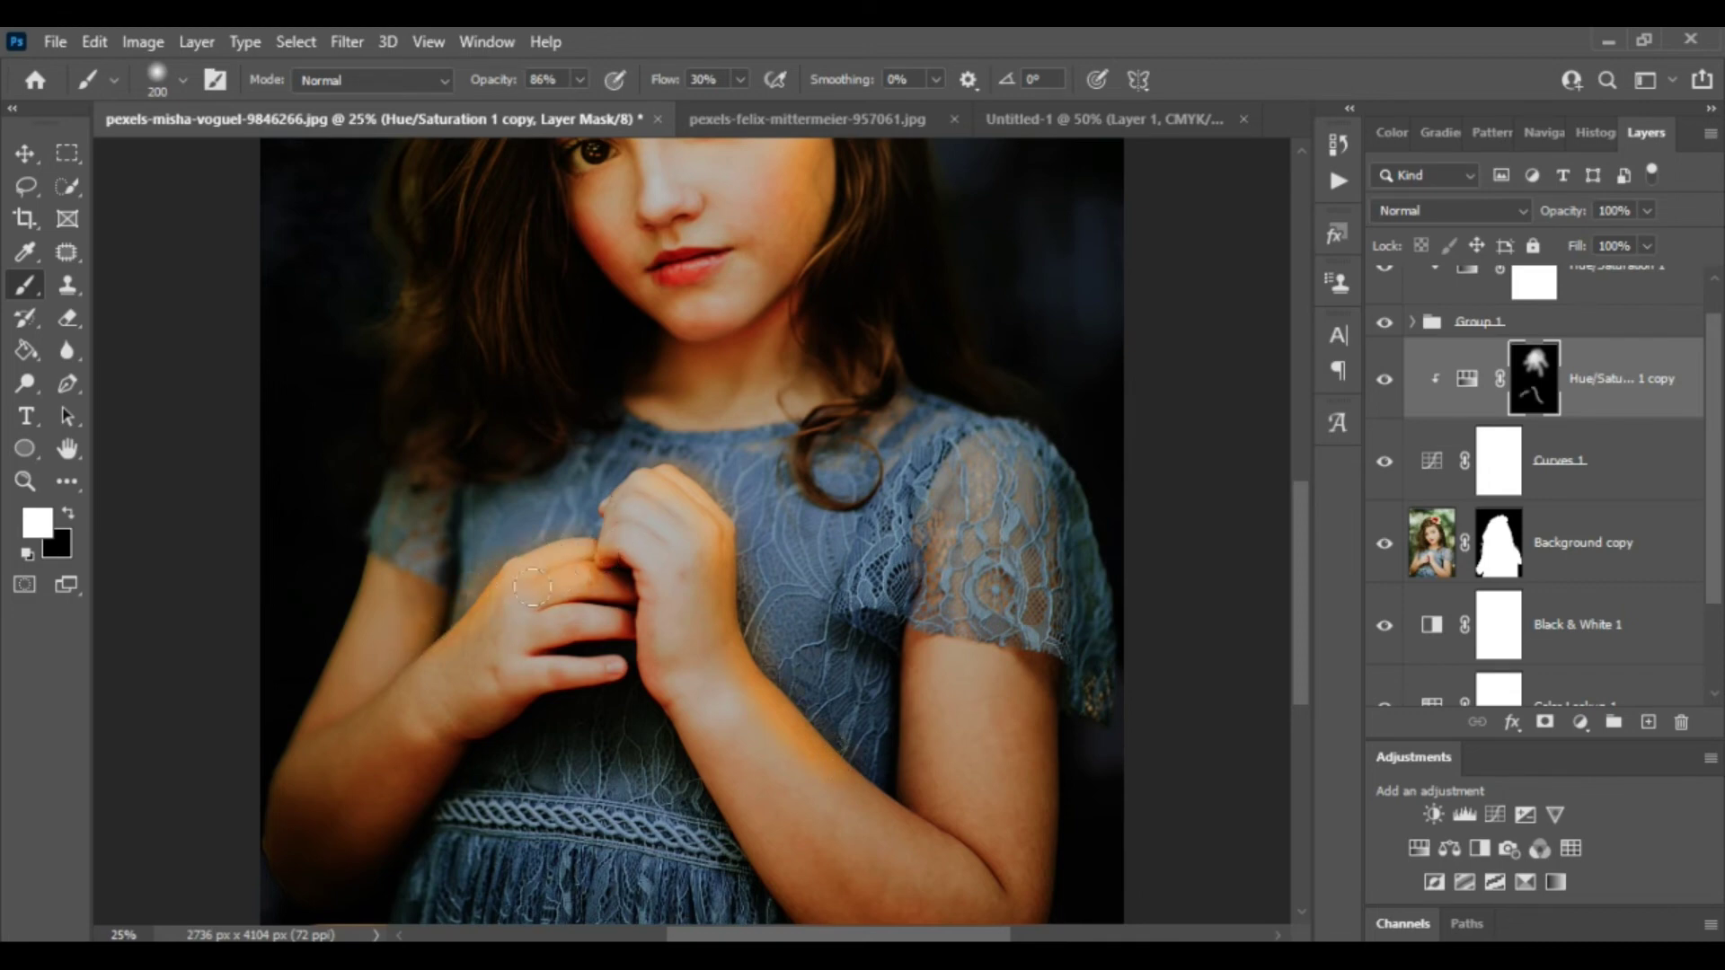
left_click_drag(444, 655, 378, 700)
left_click_drag(642, 465, 696, 560)
scroll(1294, 593, "up", 3)
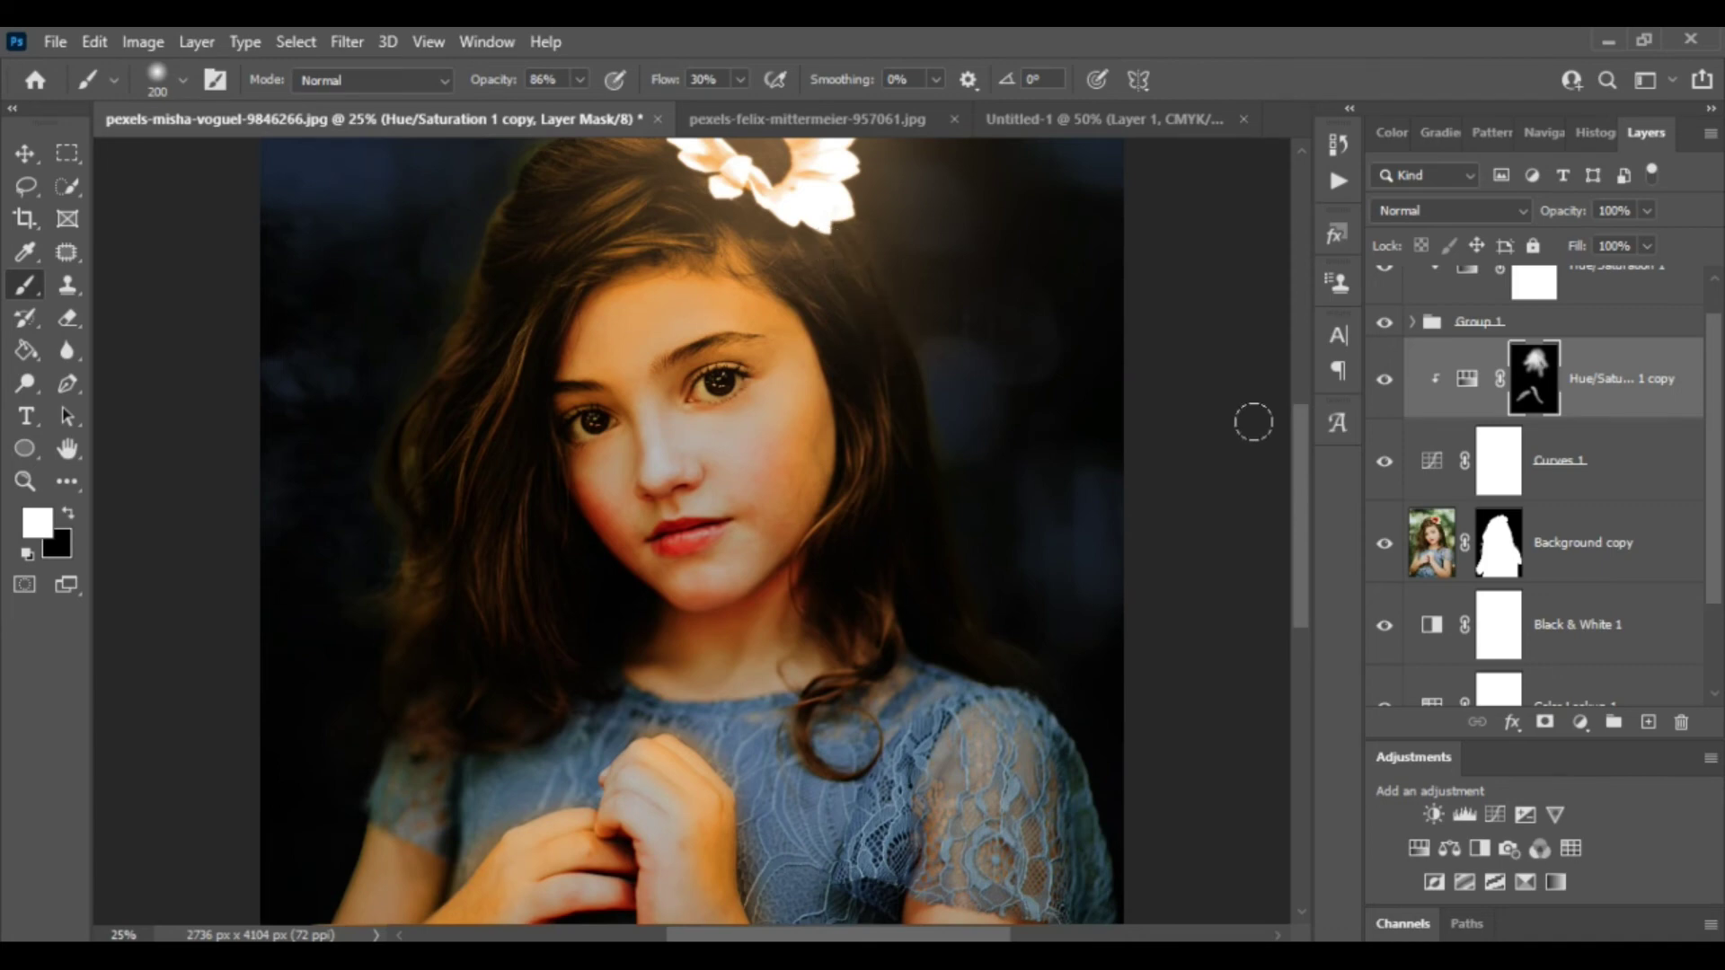
left_click_drag(1293, 462, 1294, 428)
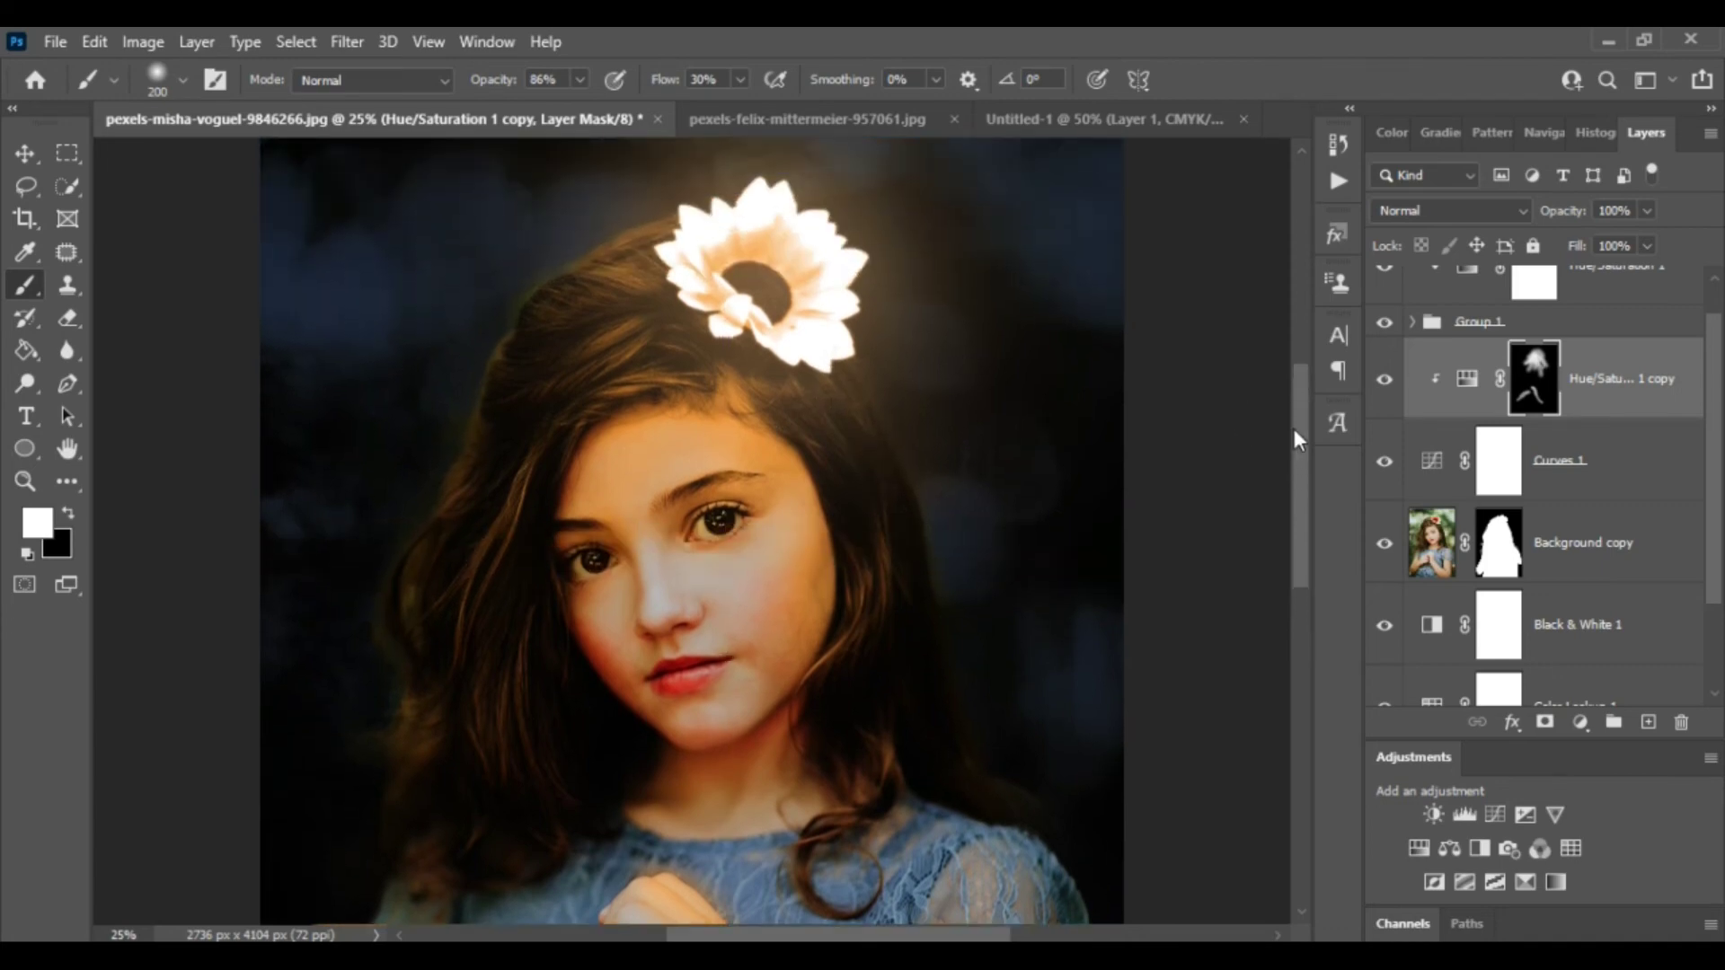
key("ctrl+minus")
key("ctrl+minus")
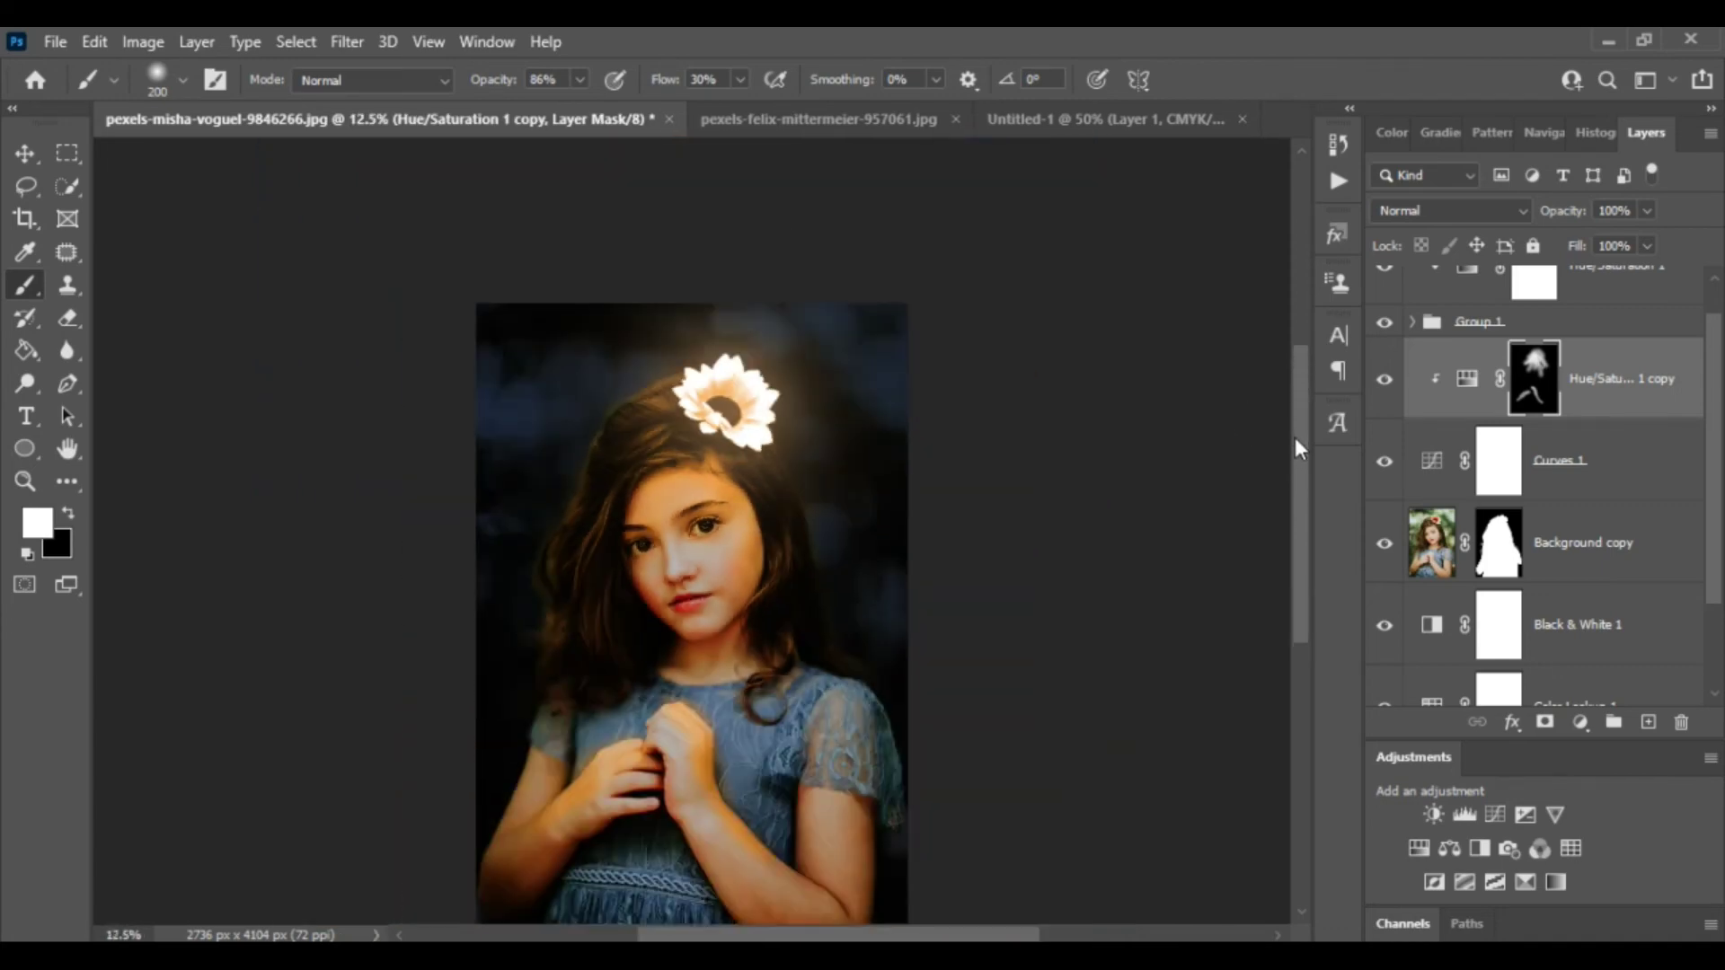
left_click_drag(1295, 438, 1302, 471)
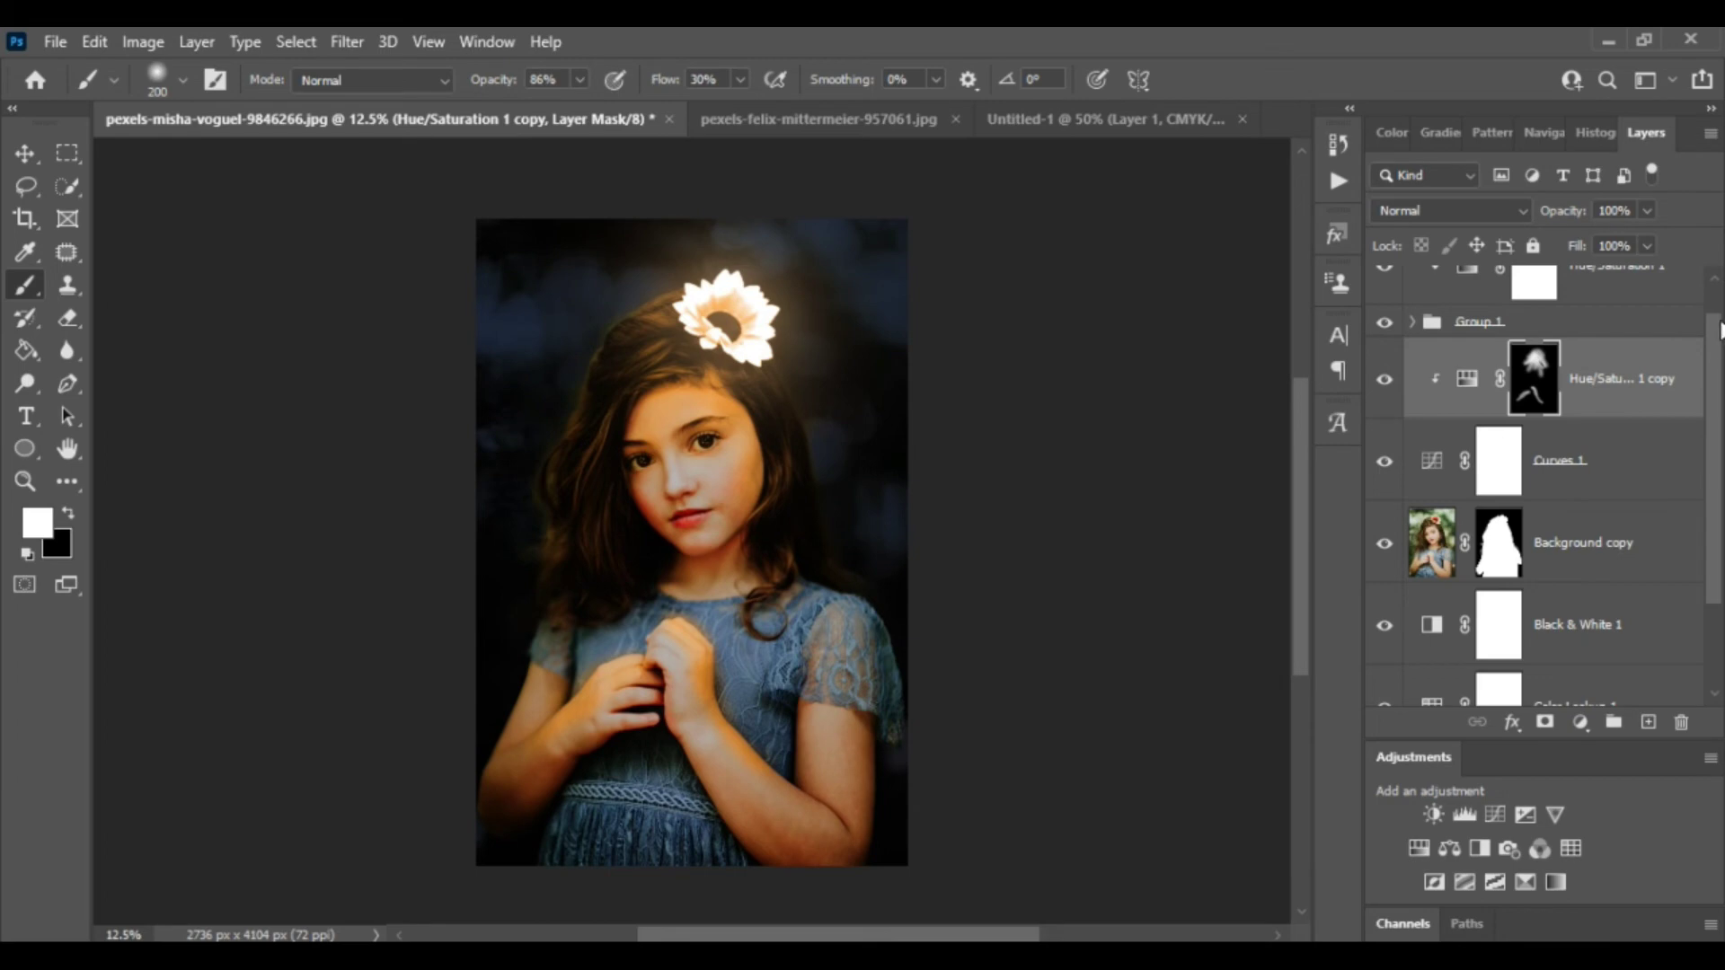
scroll(1689, 377, "up", 1)
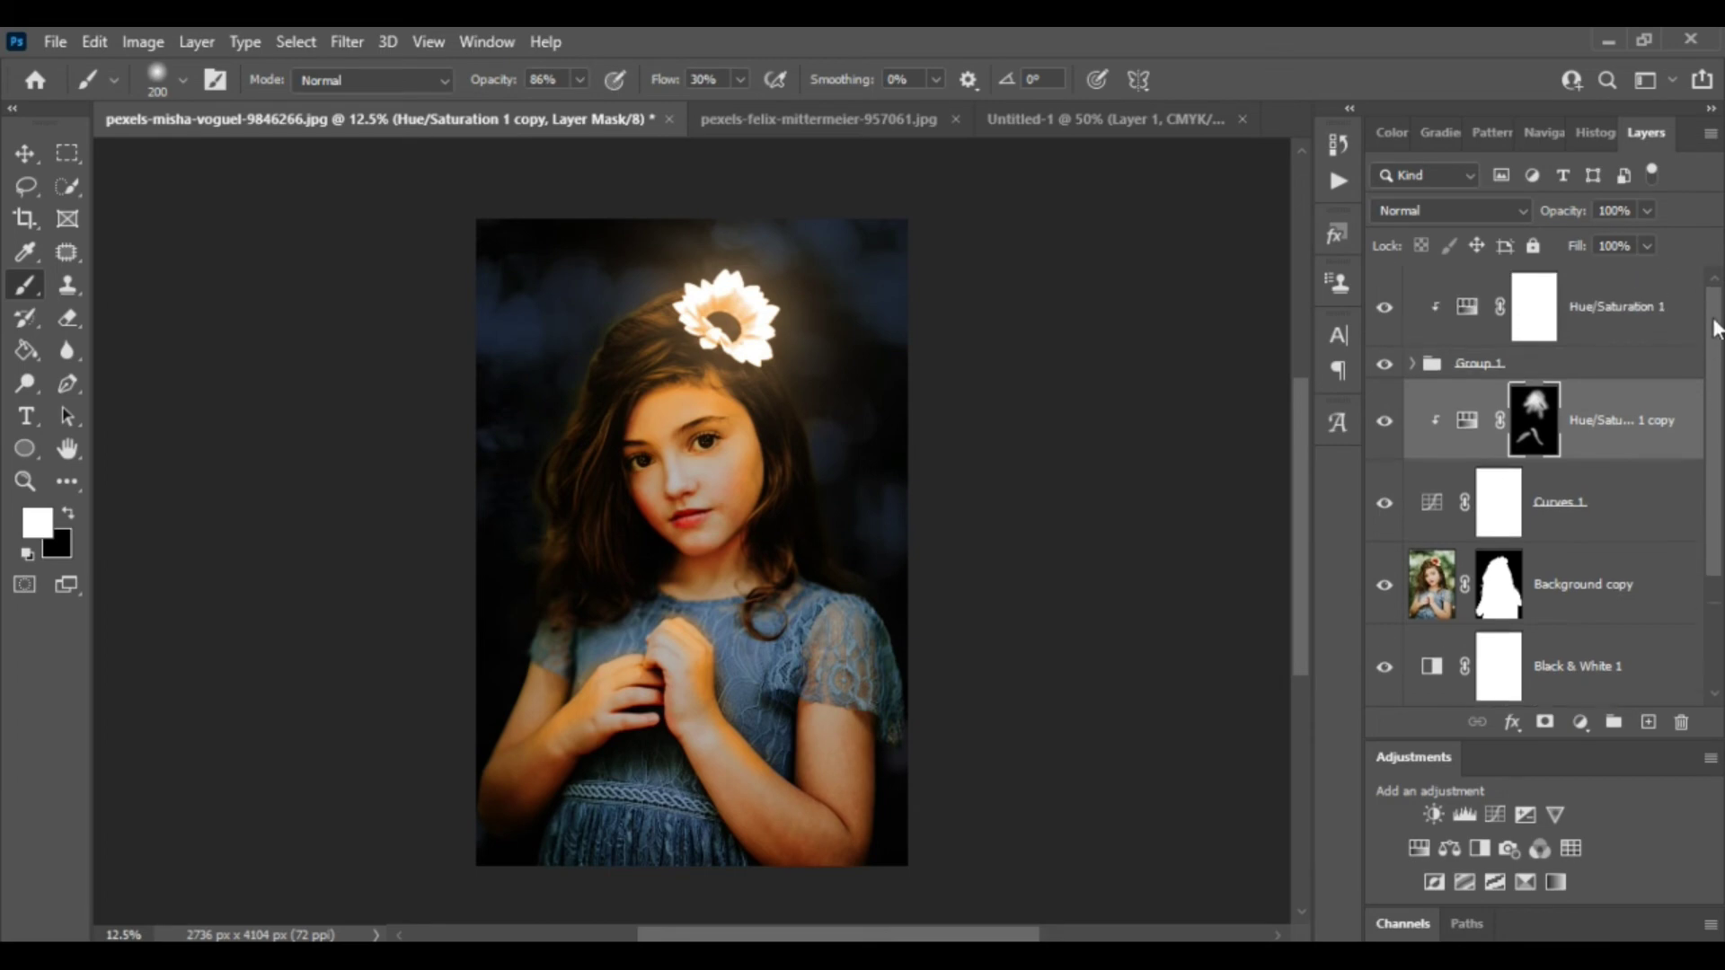
Drag the starry-sky image from its tab into the portrait as a new layer
left_click(868, 137)
key("x")
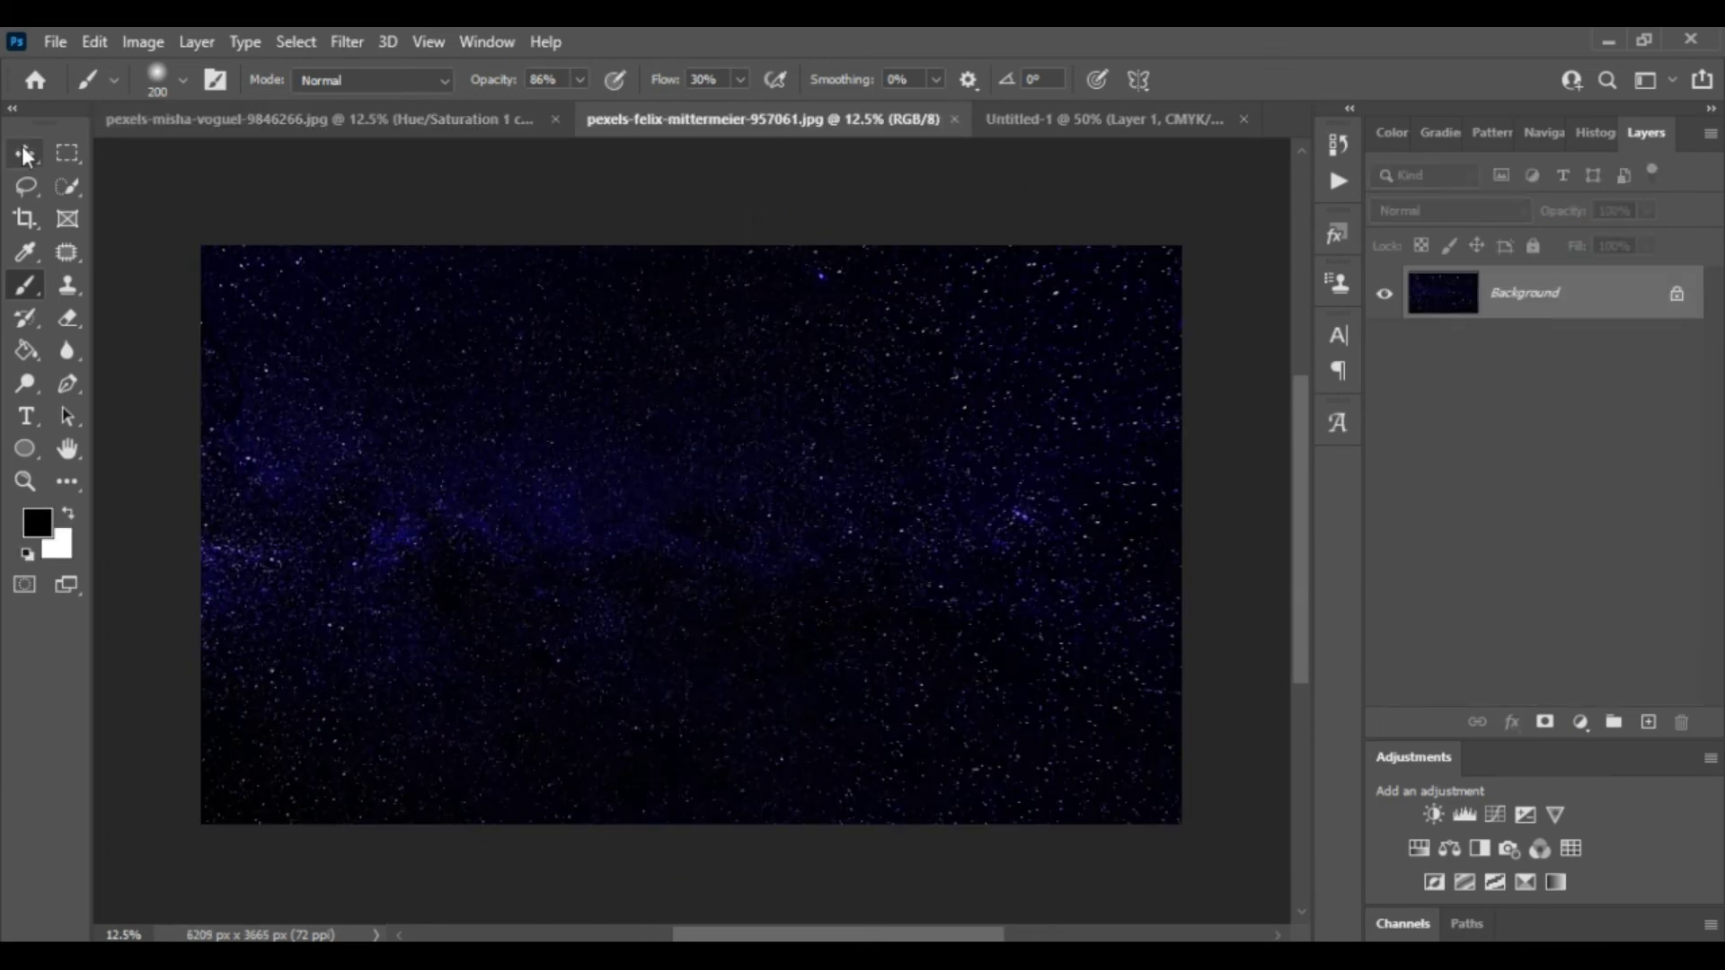
left_click(25, 154)
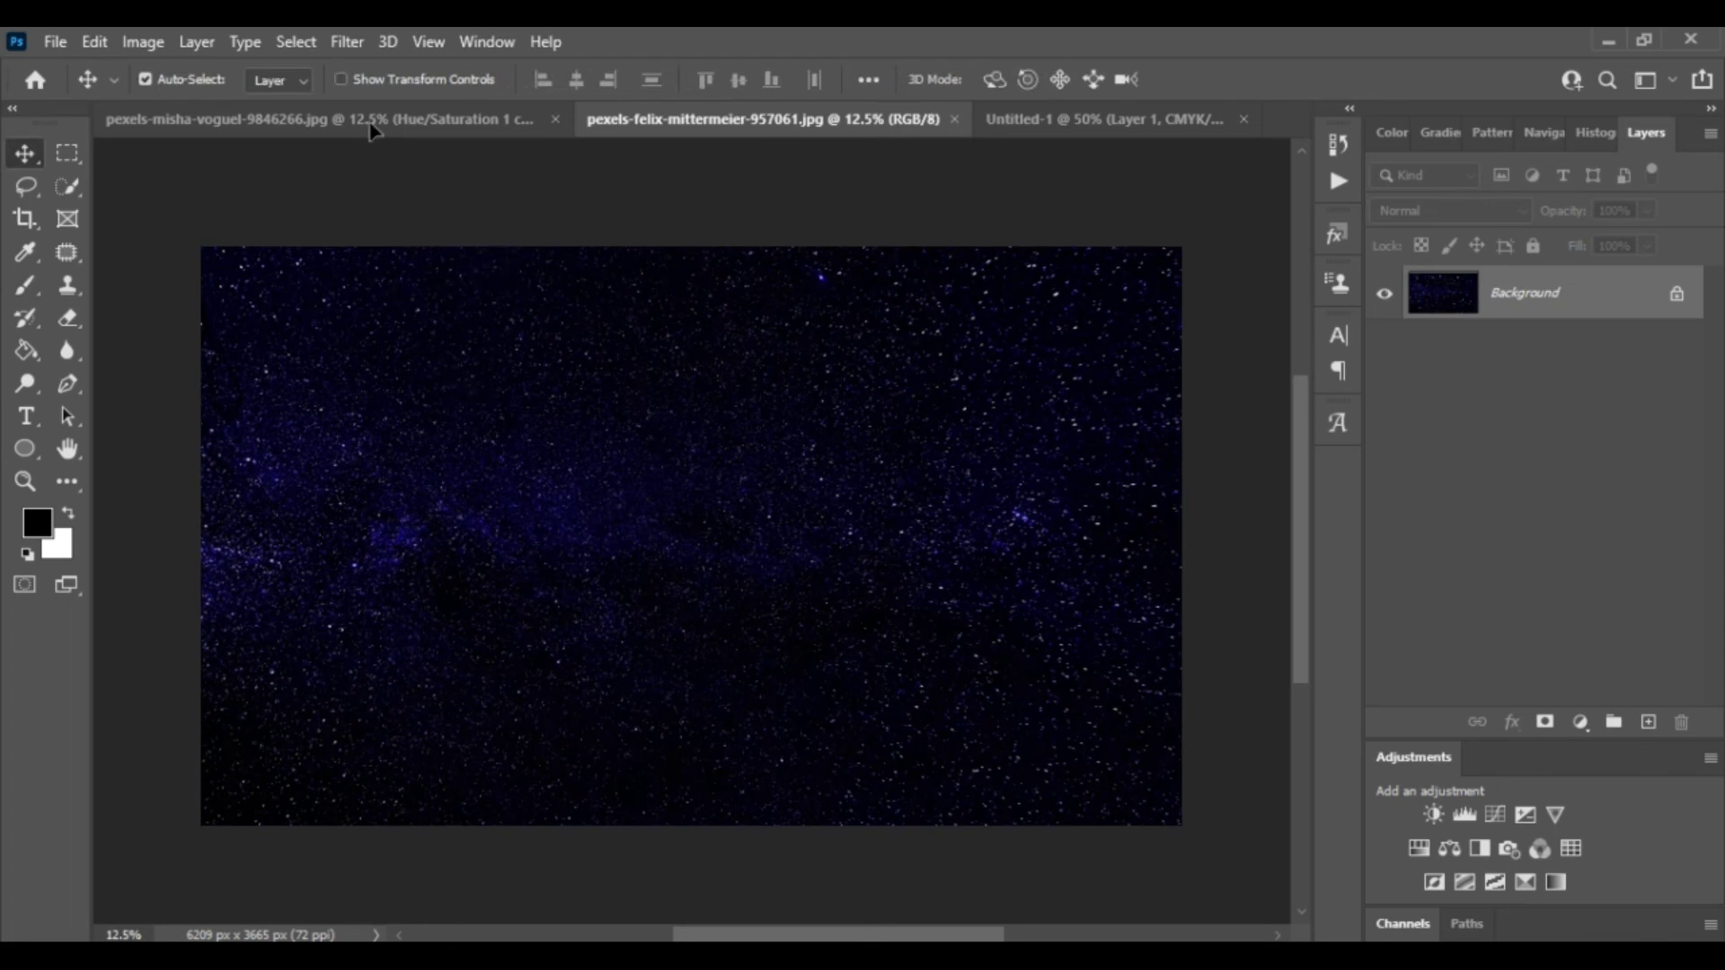
left_click(389, 130)
left_click_drag(389, 130, 674, 454)
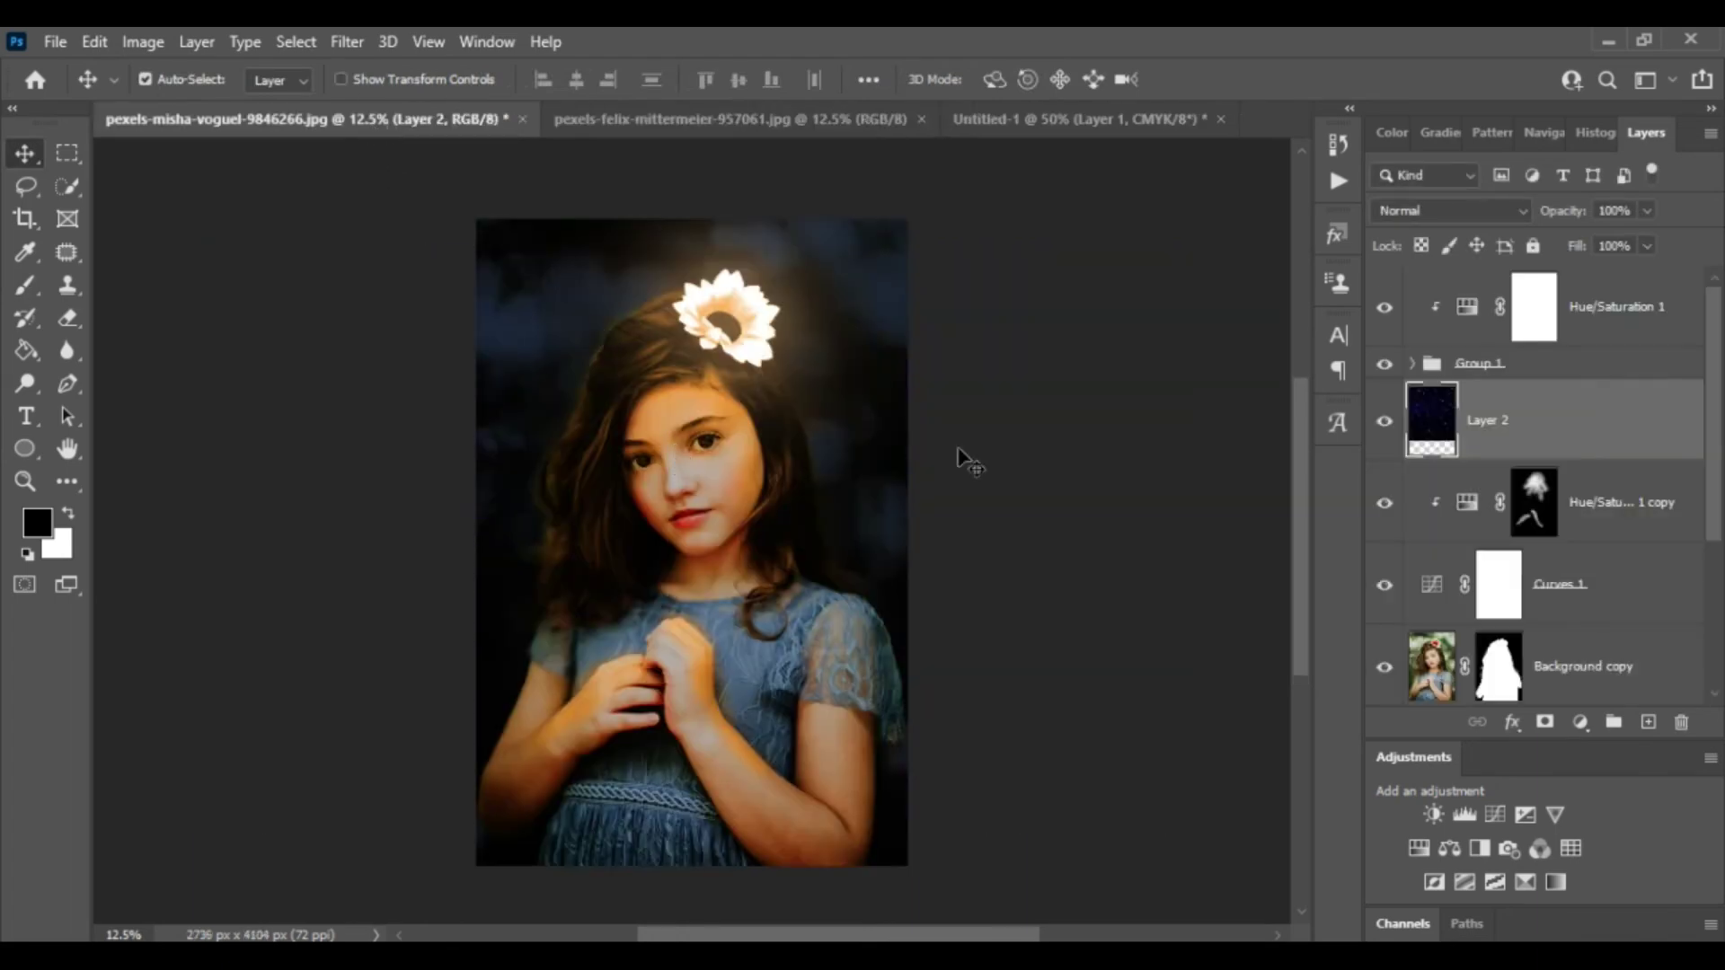
Move Layer 2 to the top of the layer stack and shift the stars down over the portrait
left_click_drag(1553, 438, 1538, 238)
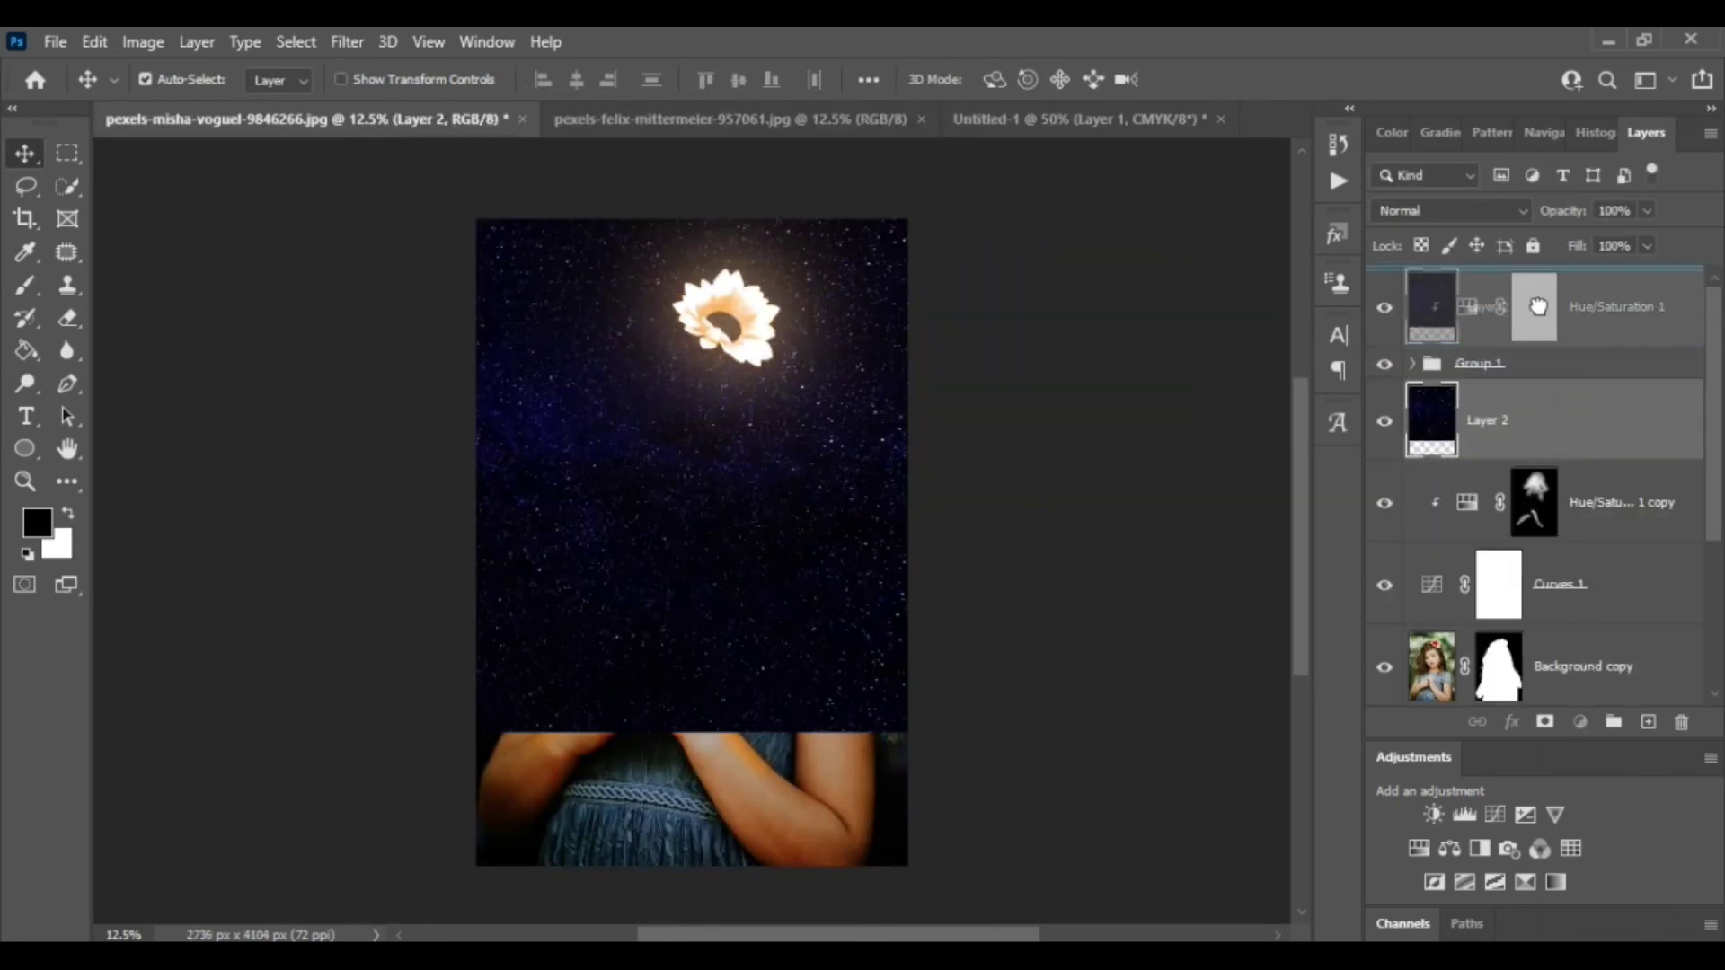
left_click_drag(1544, 441, 1545, 305)
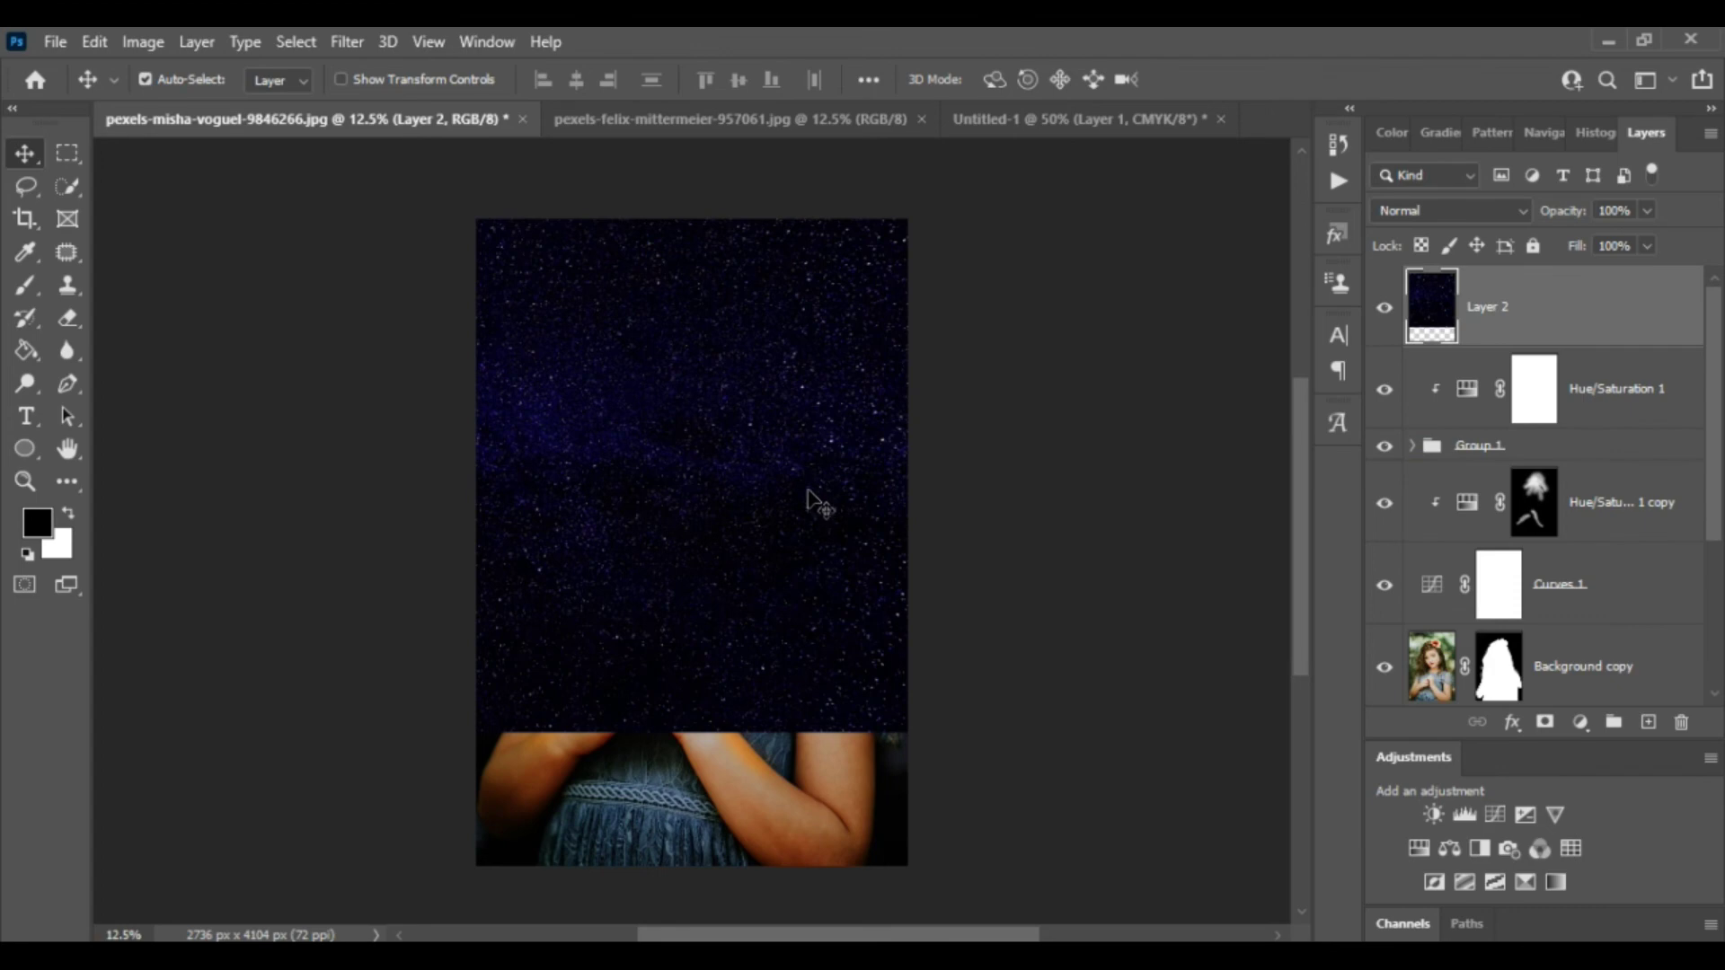
mouse_move(747, 447)
left_mouse_down()
mouse_move(757, 554)
mouse_move(758, 514)
left_mouse_up()
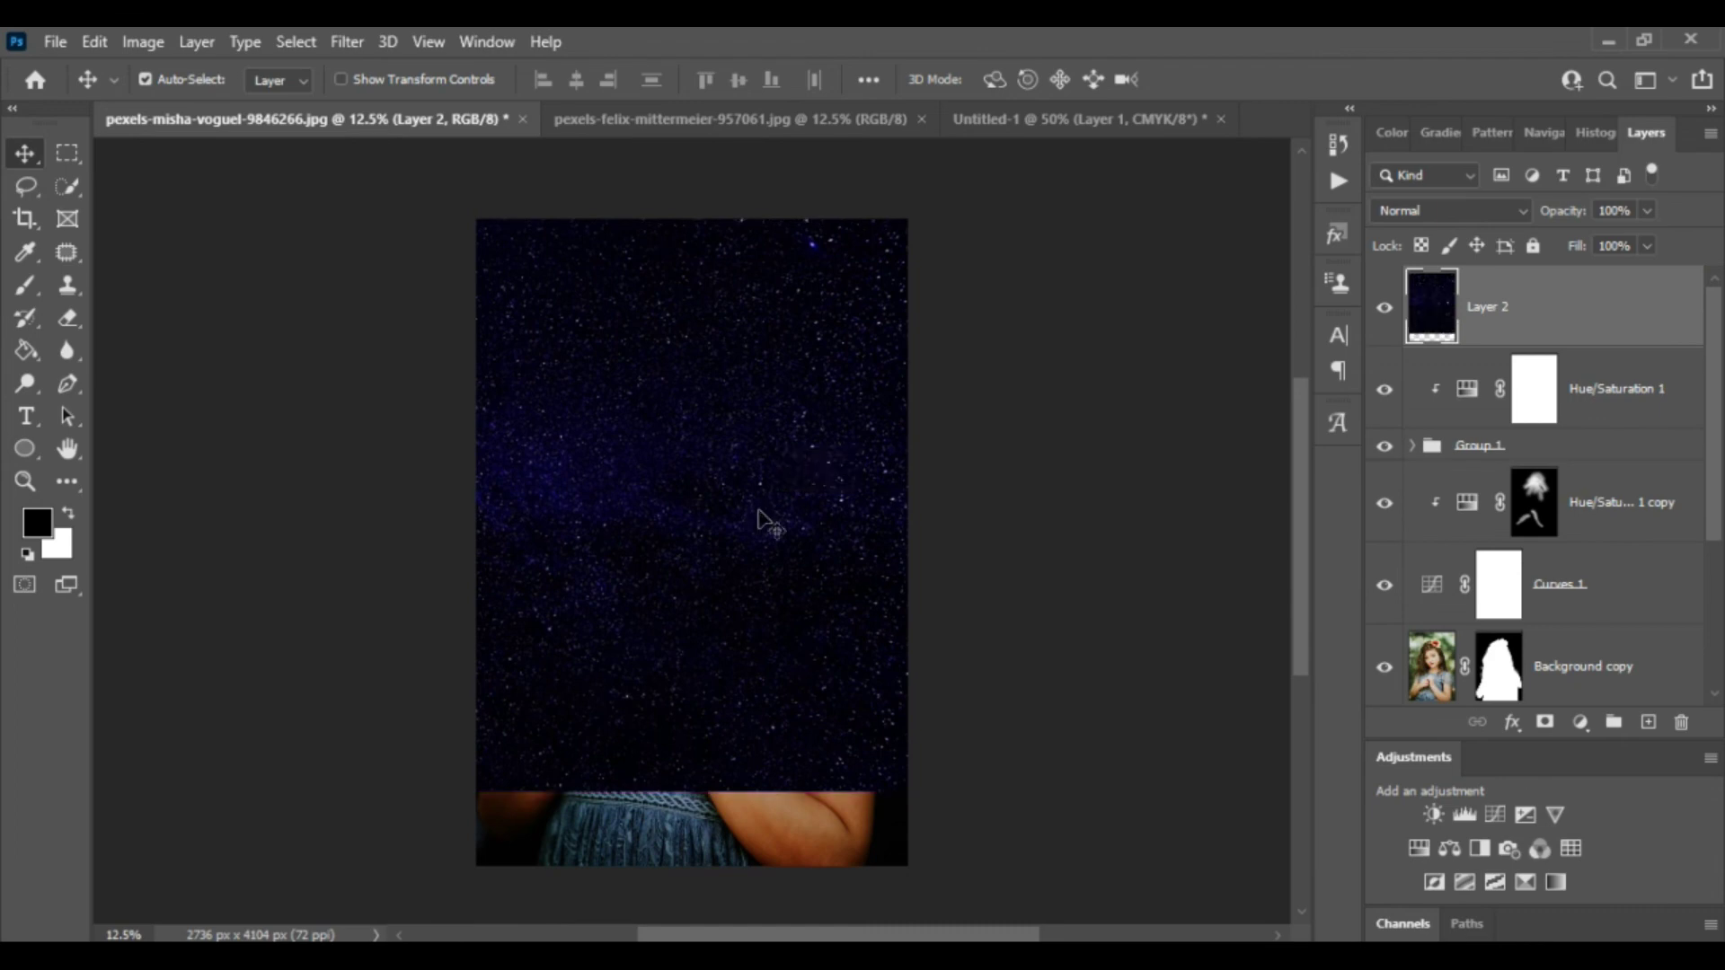
Set the stars layer to Screen blending and add an inverted mask hiding all stars
left_click(1429, 212)
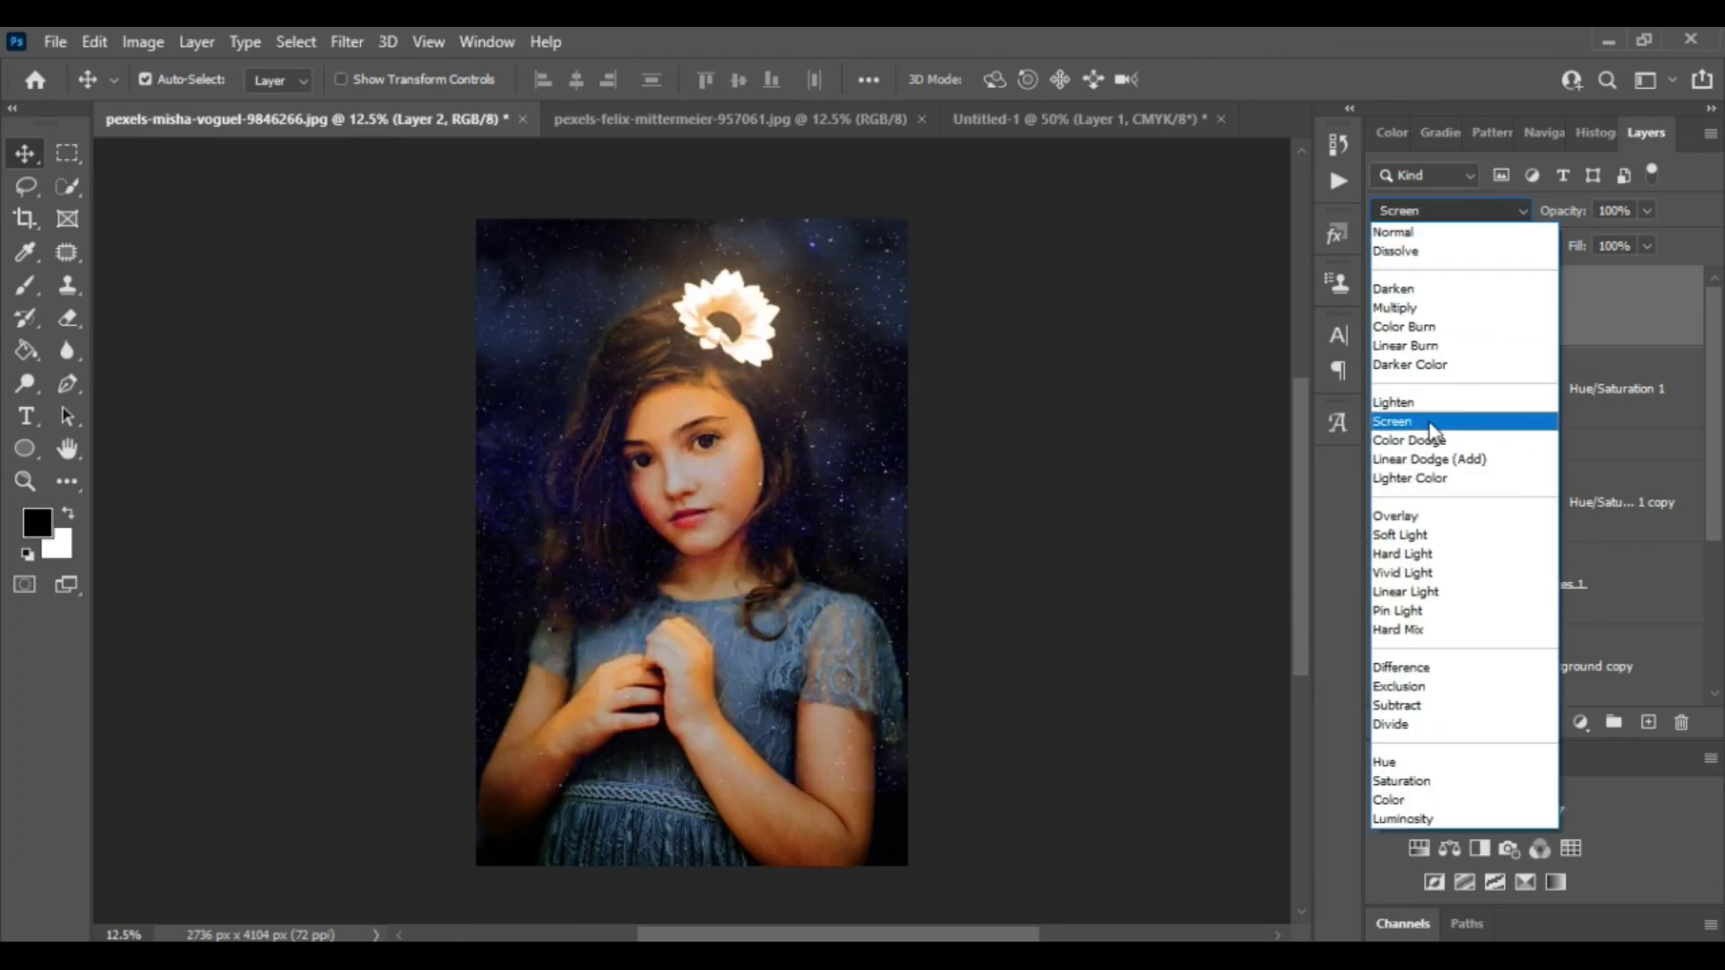
left_click(1429, 423)
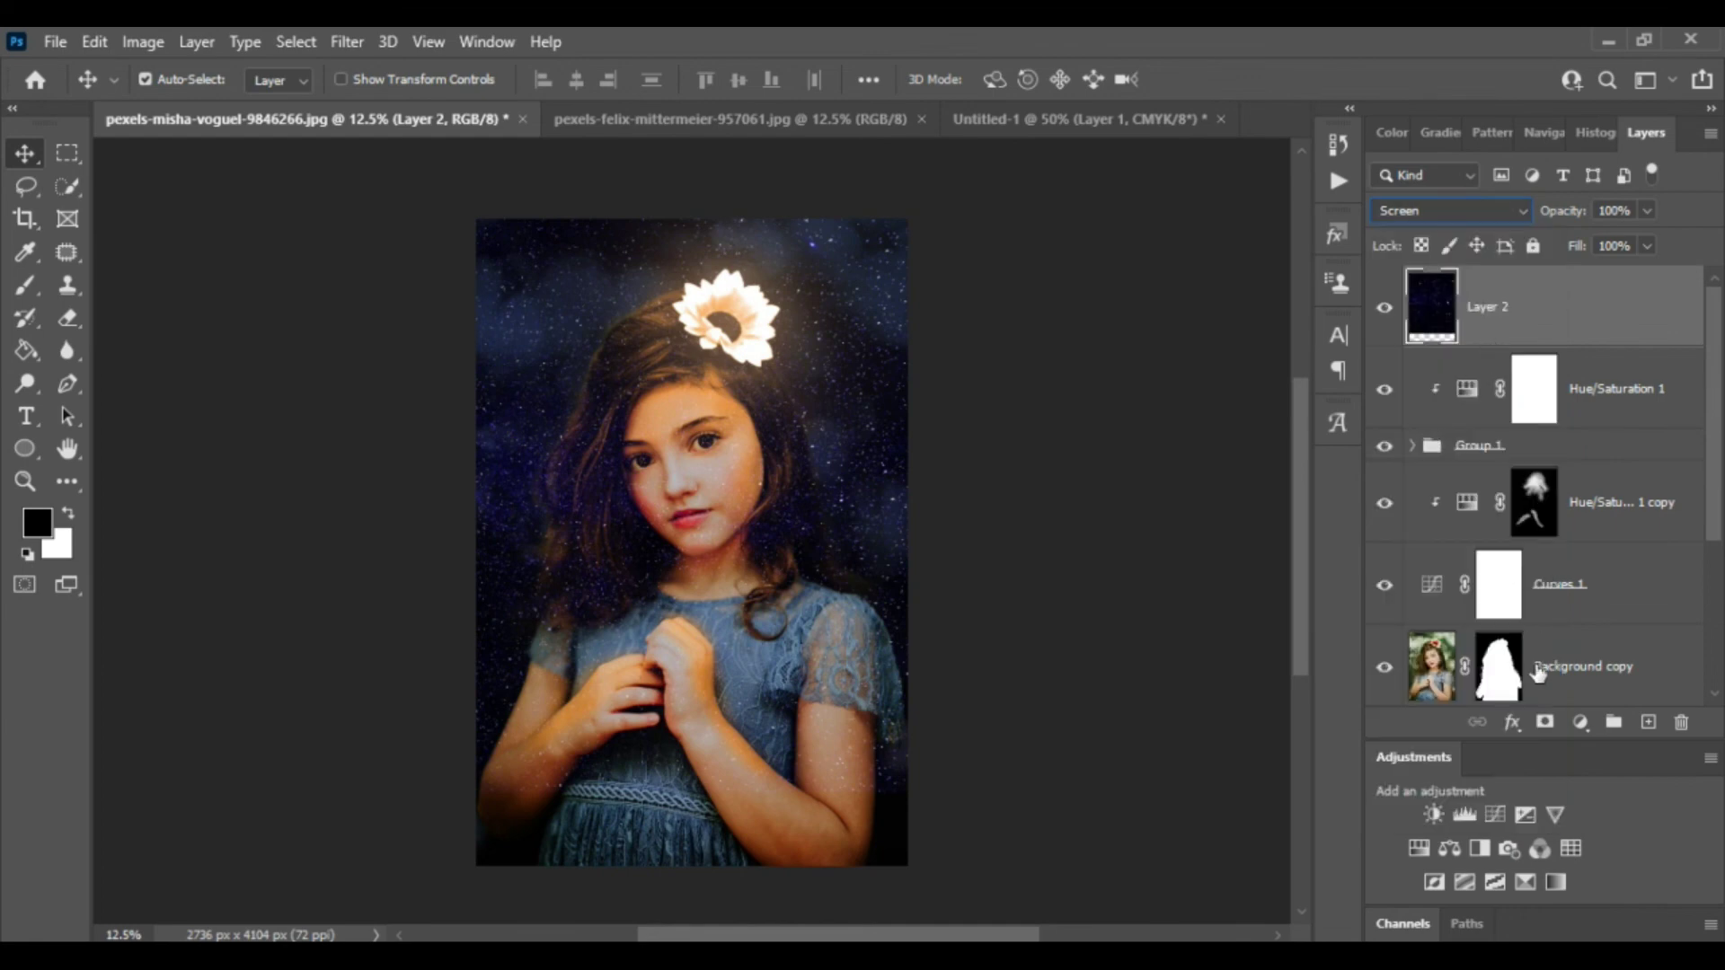
left_click(1544, 724)
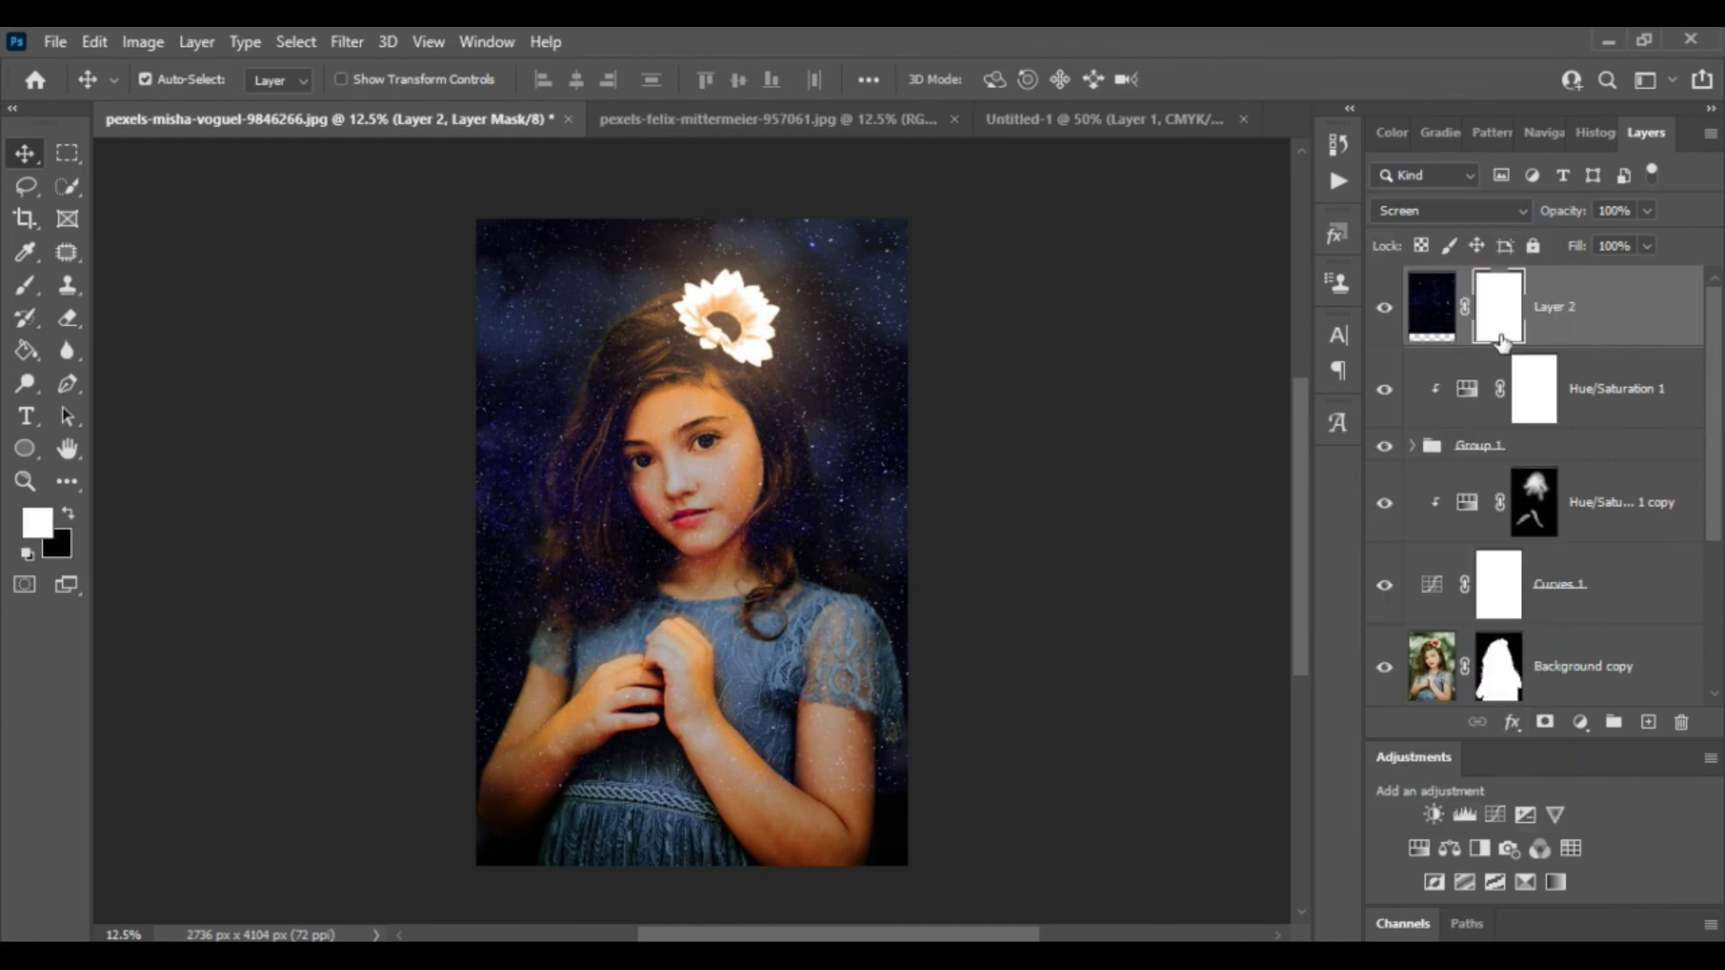
key("ctrl+i")
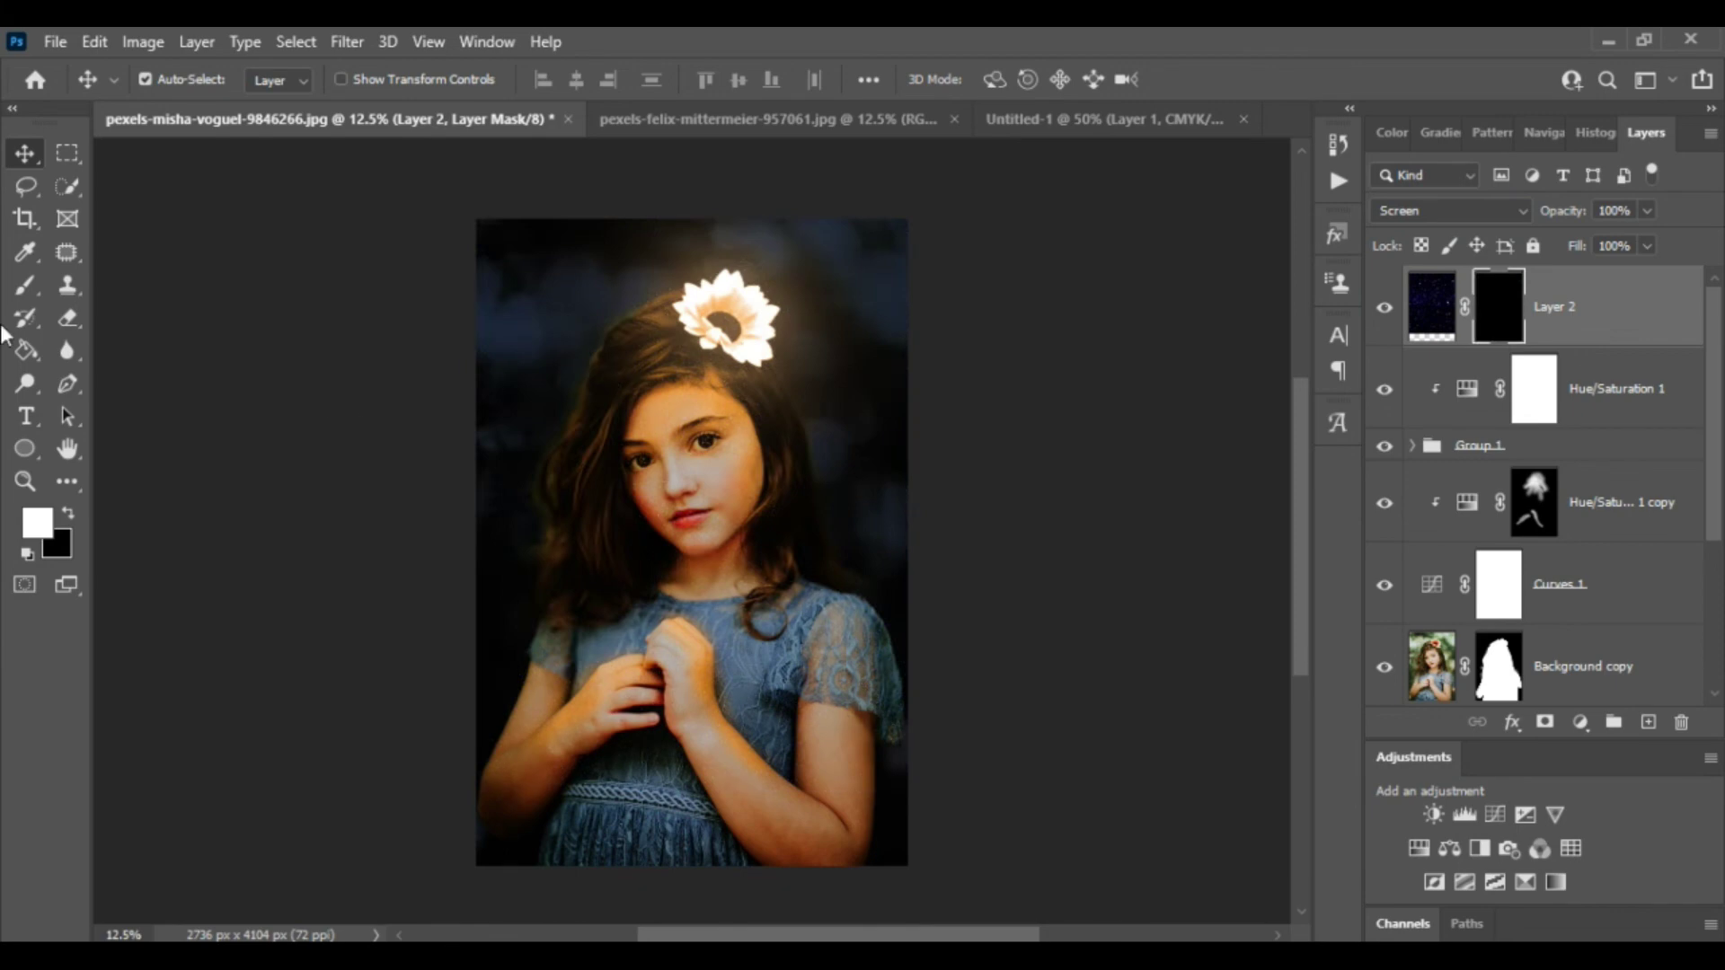
Paint white on the mask with a soft brush to reveal faint stars around the flower
left_click(31, 290)
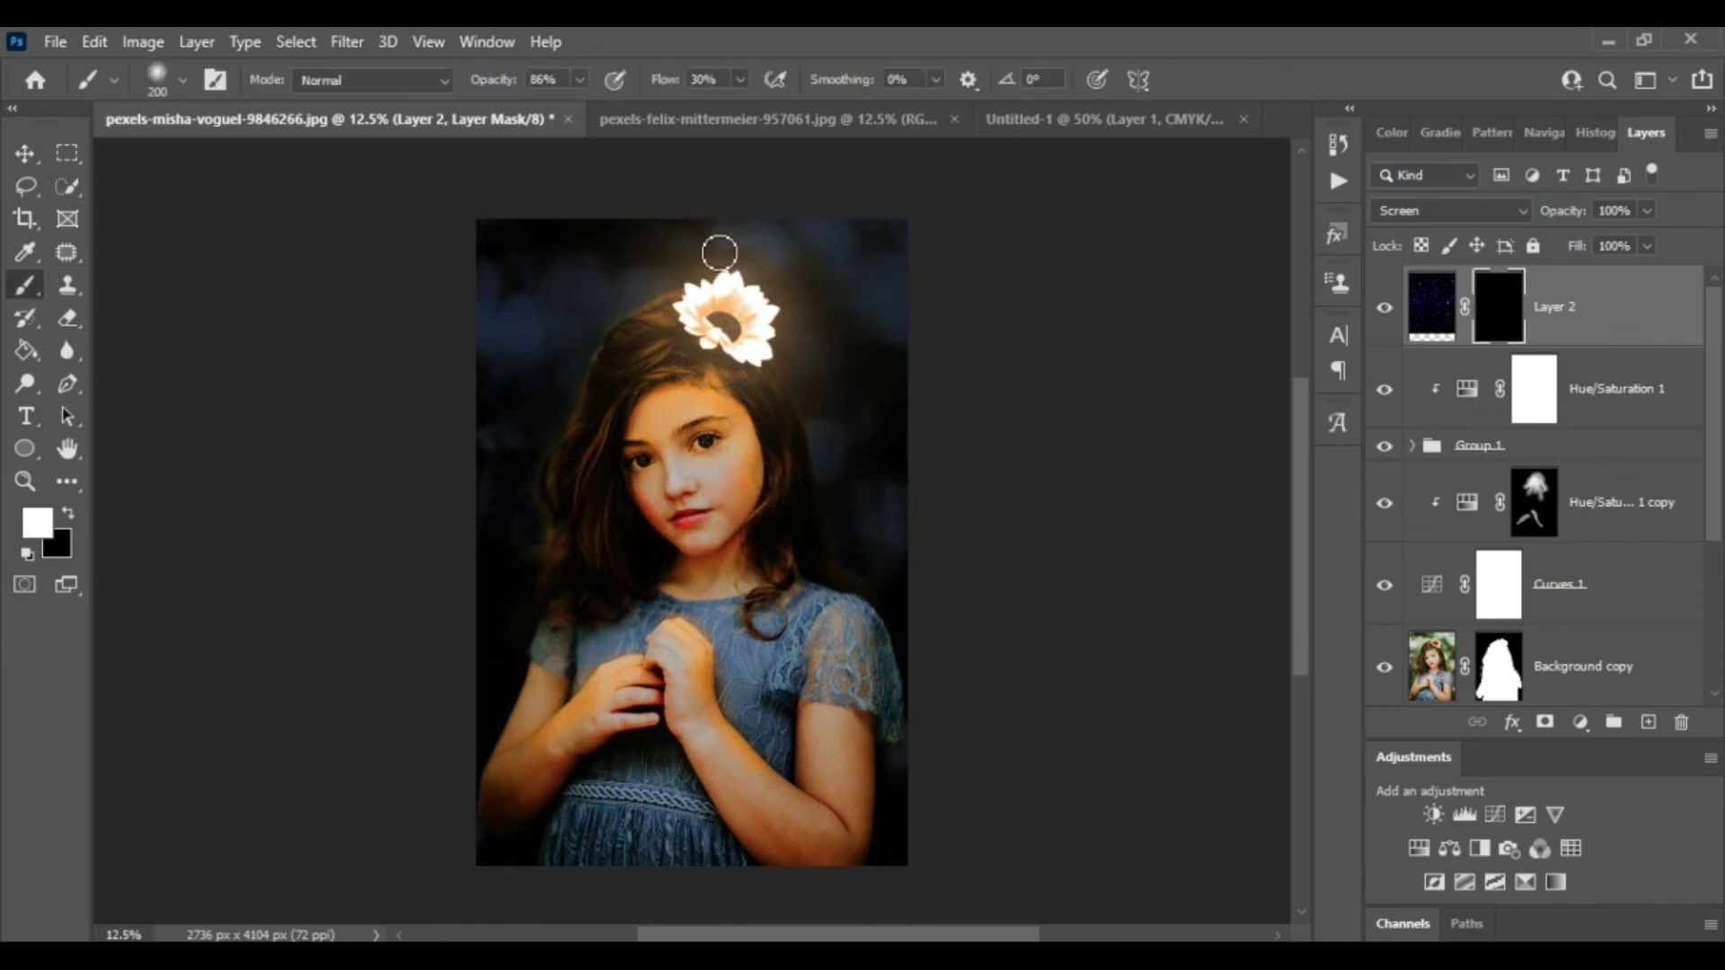
key("bracketright")
key("bracketright")
key("bracketright")
left_click_drag(598, 359, 750, 359)
key("bracketleft")
key("bracketleft")
key("bracketleft")
left_click(716, 339)
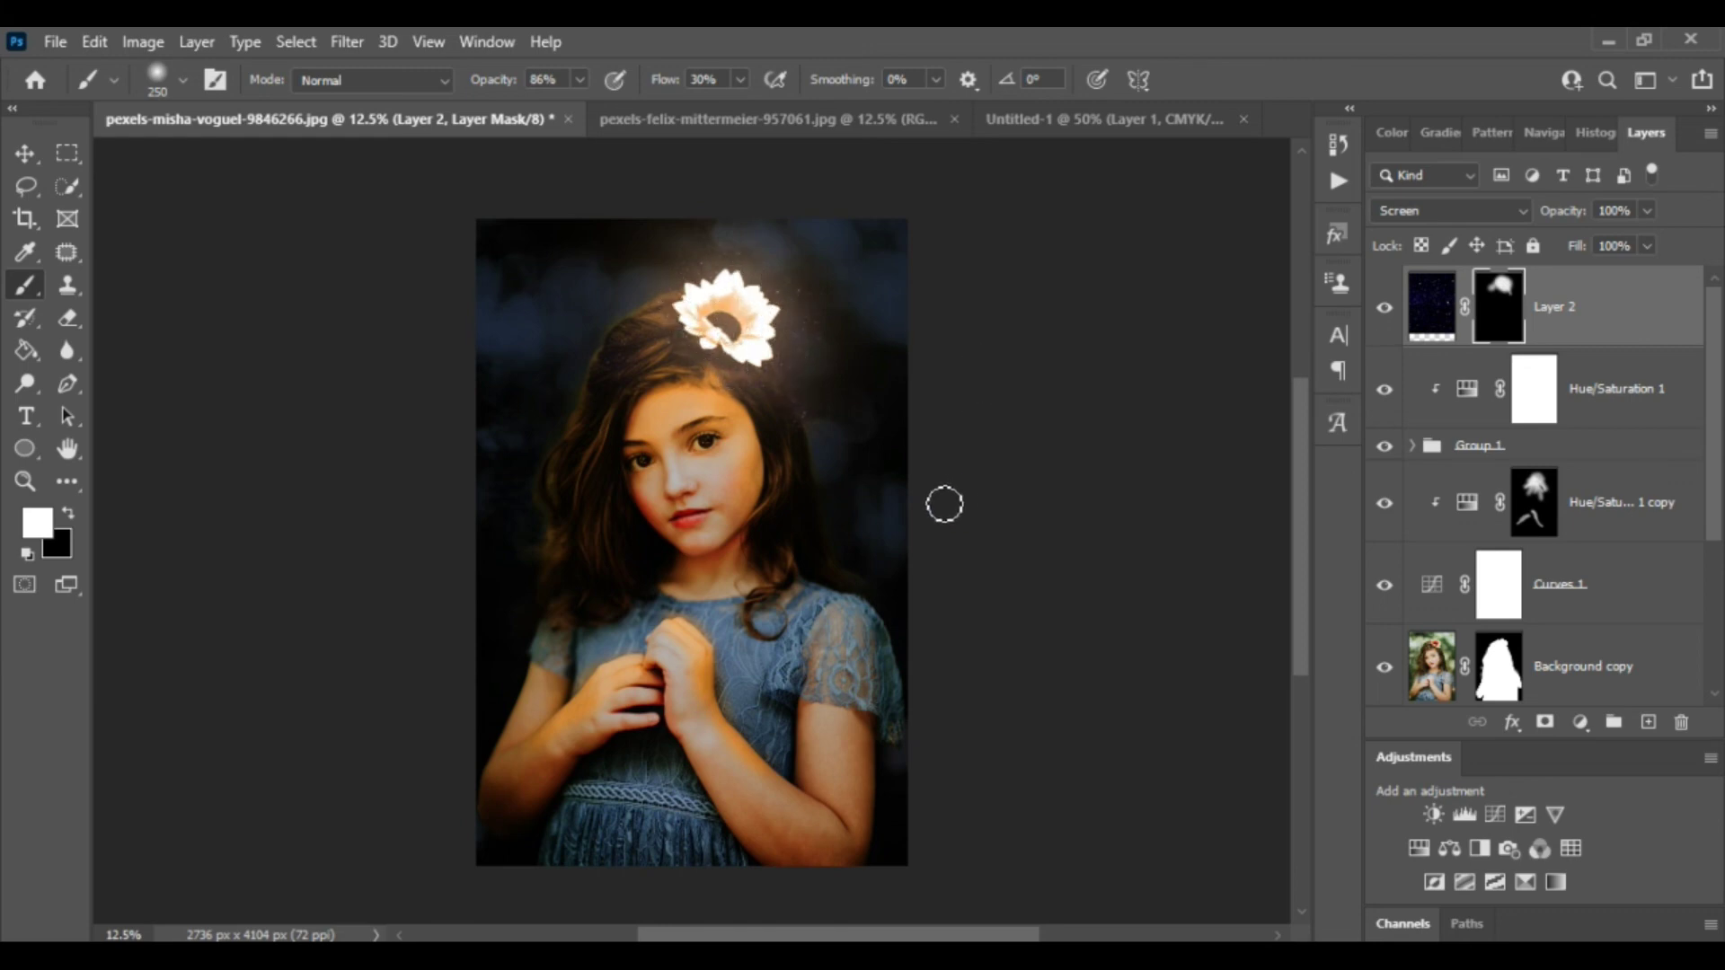